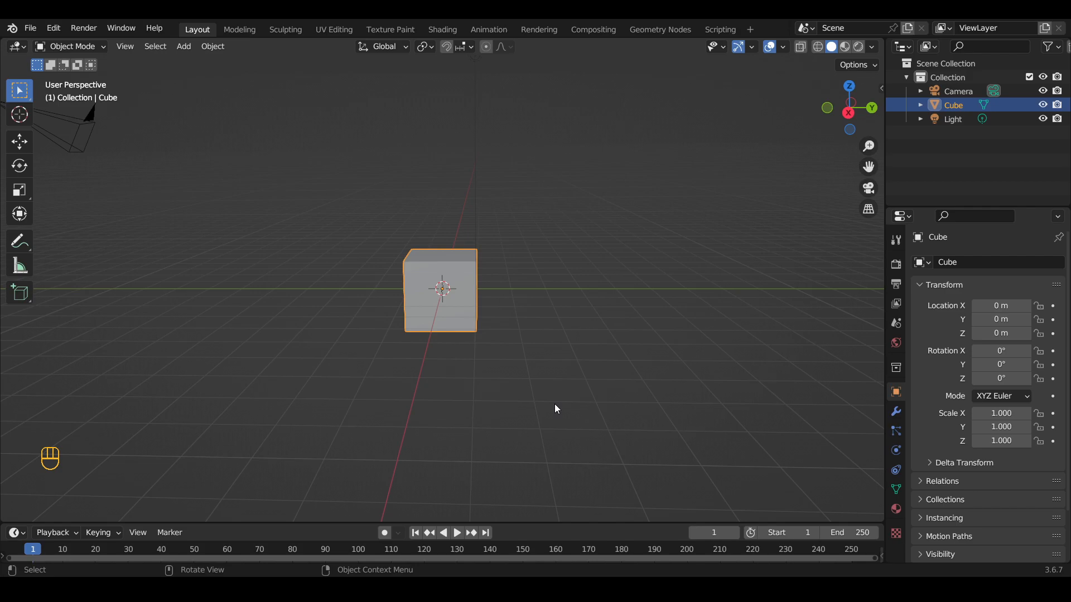
Delete all the default objects from the scene: the camera, cube and light
scroll(556, 409, "down", 4)
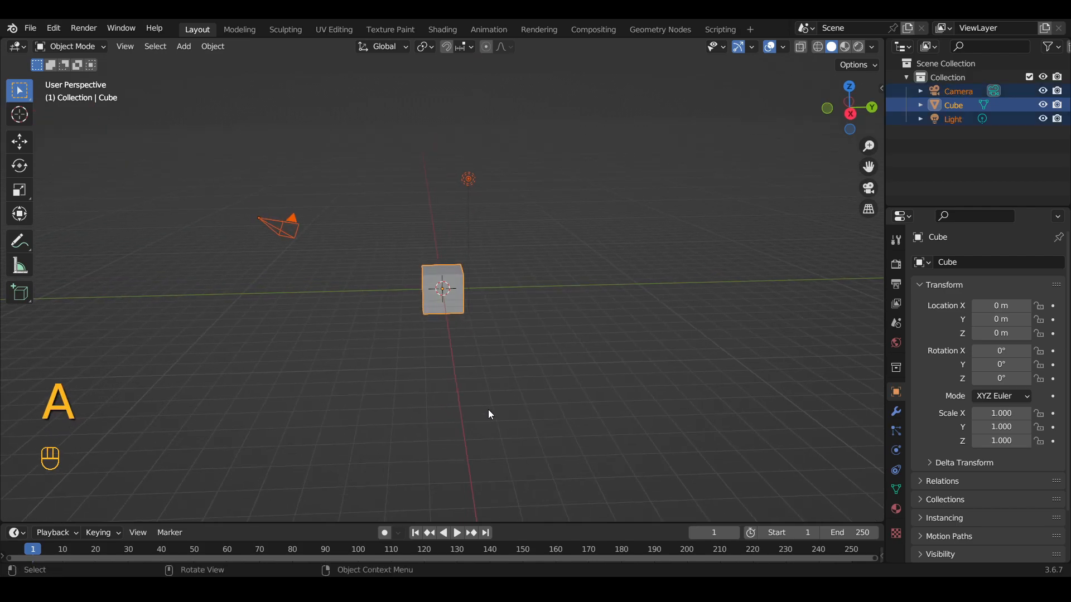
key("x")
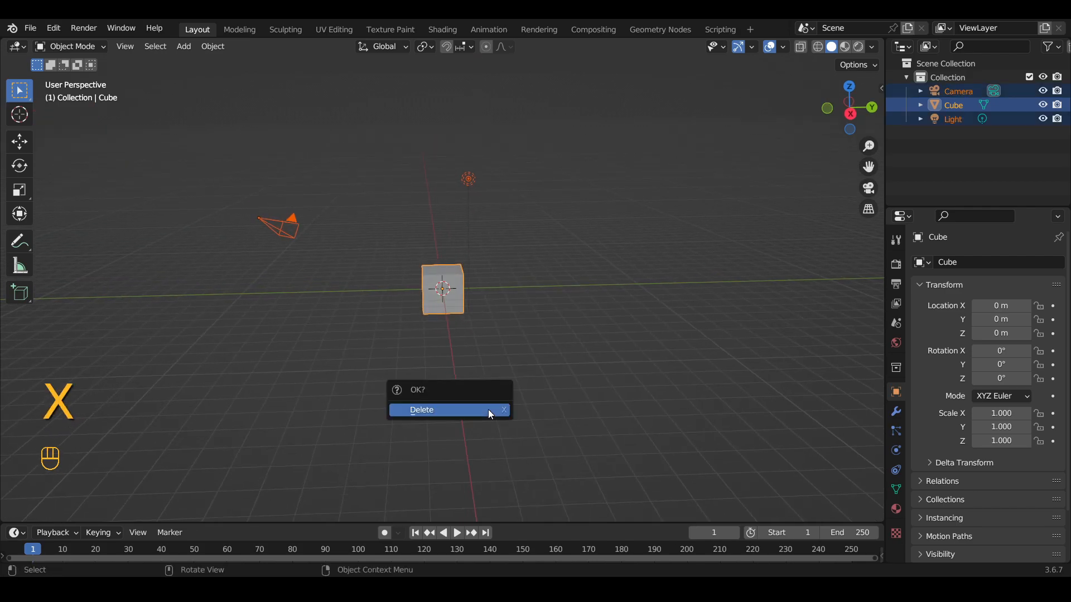
left_click(491, 415)
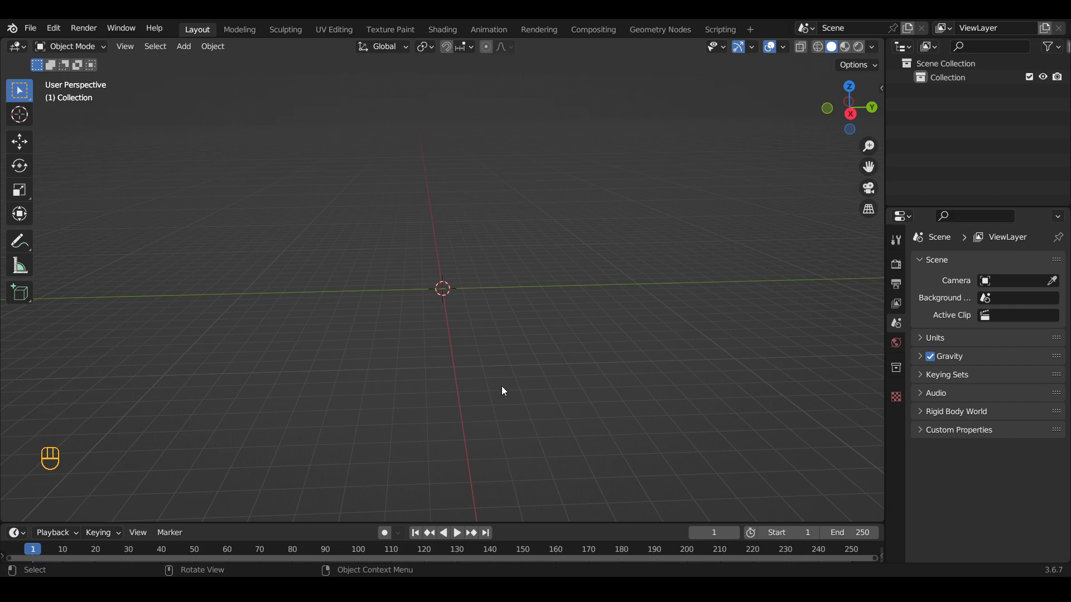
Add a UV sphere mesh at the world origin
middle_click_drag(376, 342, 416, 342)
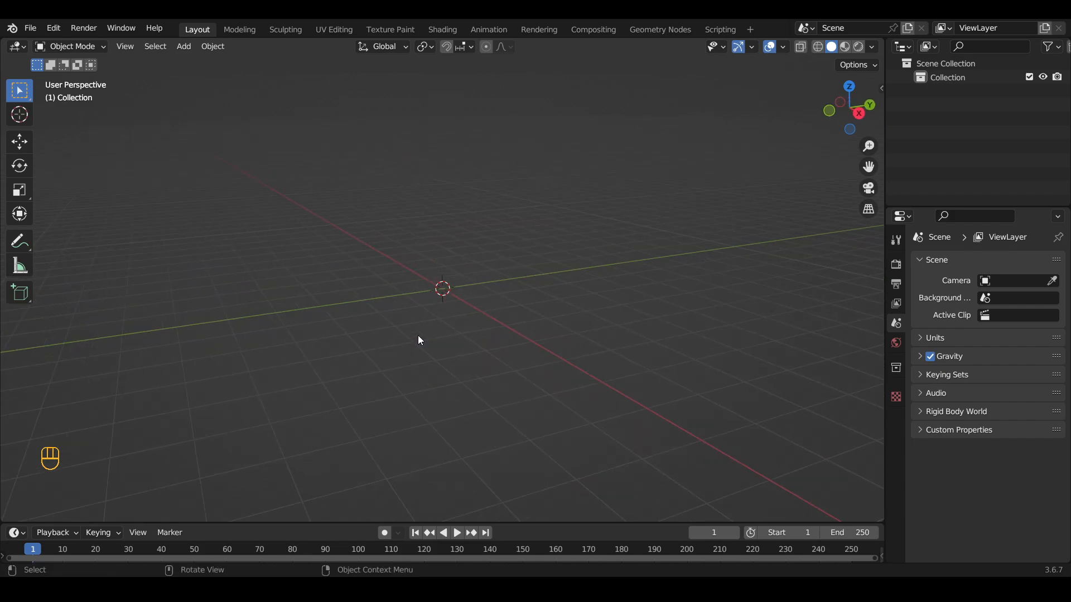
key("shift+a")
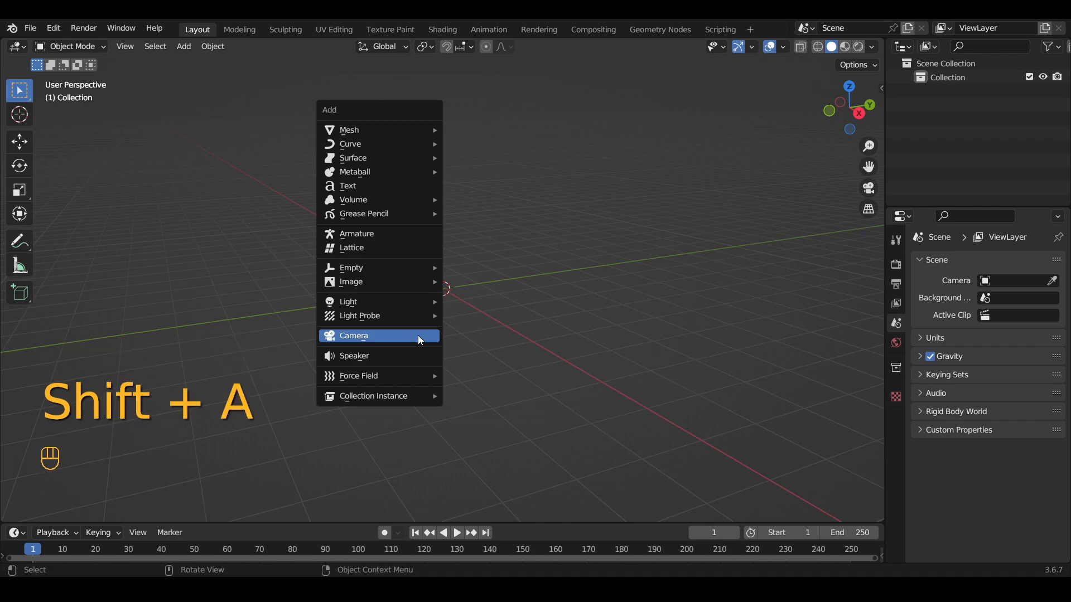
mouse_move(406, 132)
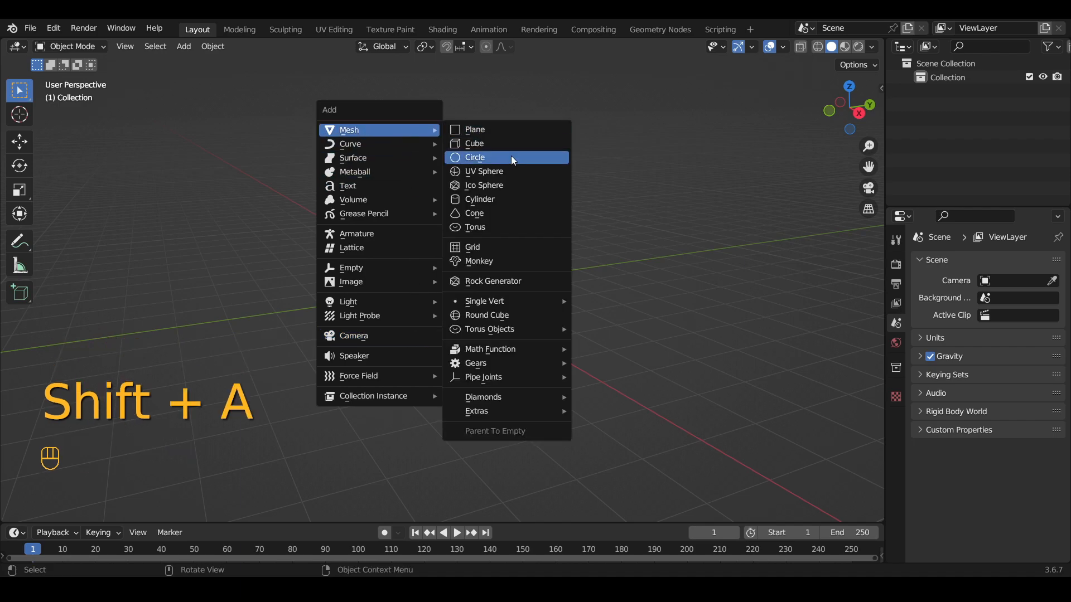
left_click(514, 174)
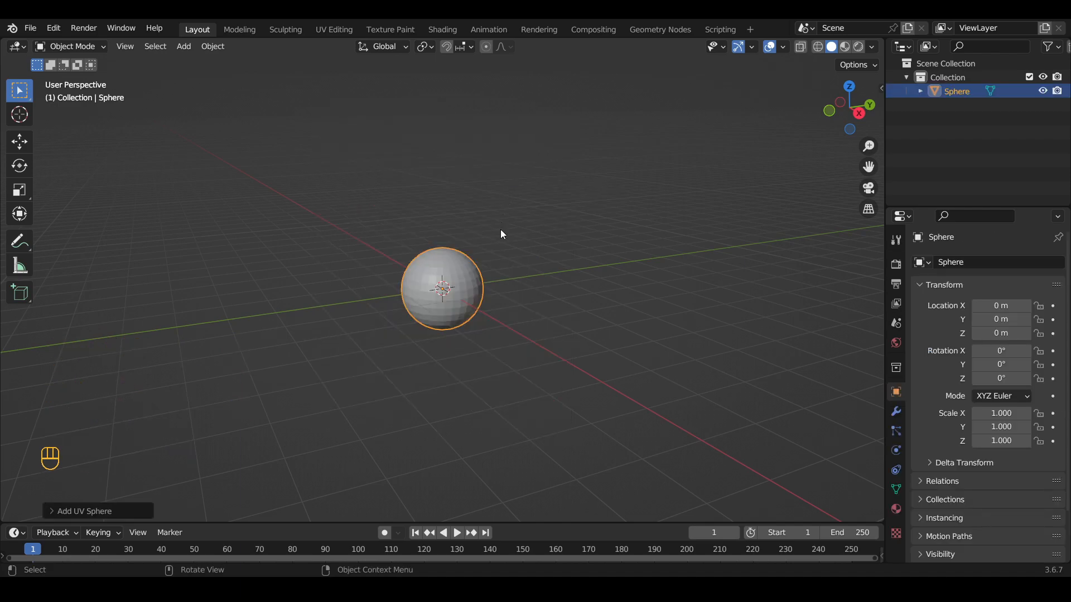
middle_click_drag(603, 261, 579, 259)
middle_click_drag(500, 282, 487, 283)
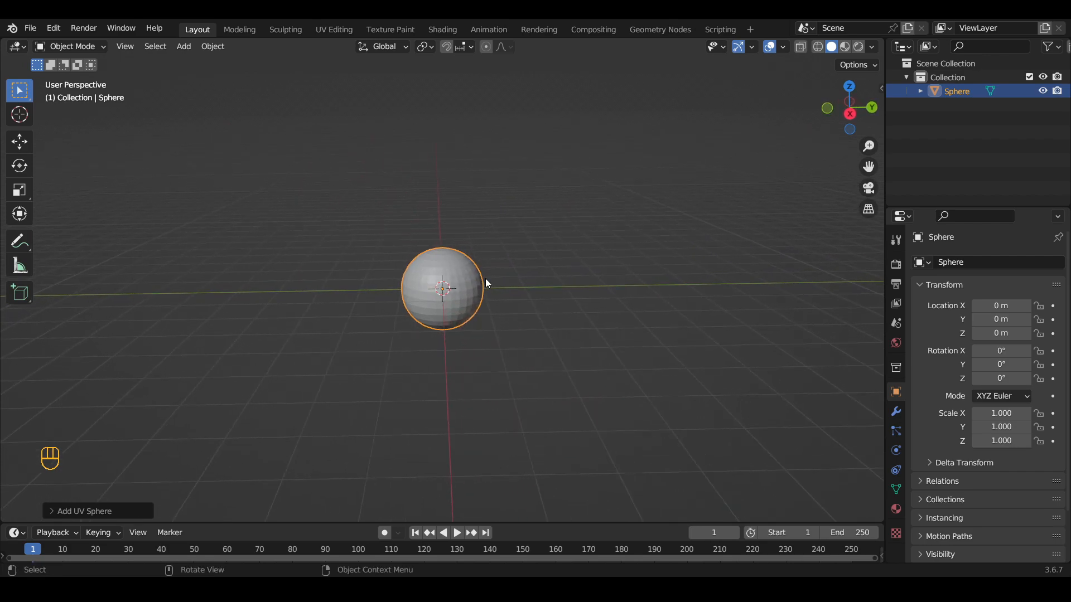
Add a Particle System modifier to the sphere and open its particle settings
left_click(896, 412)
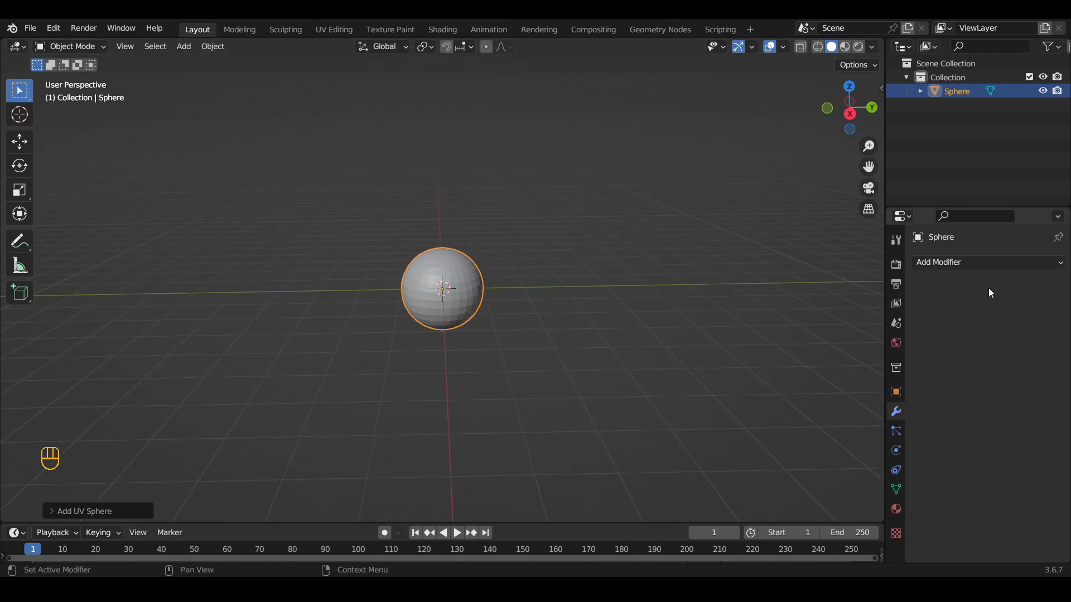
left_click(993, 266)
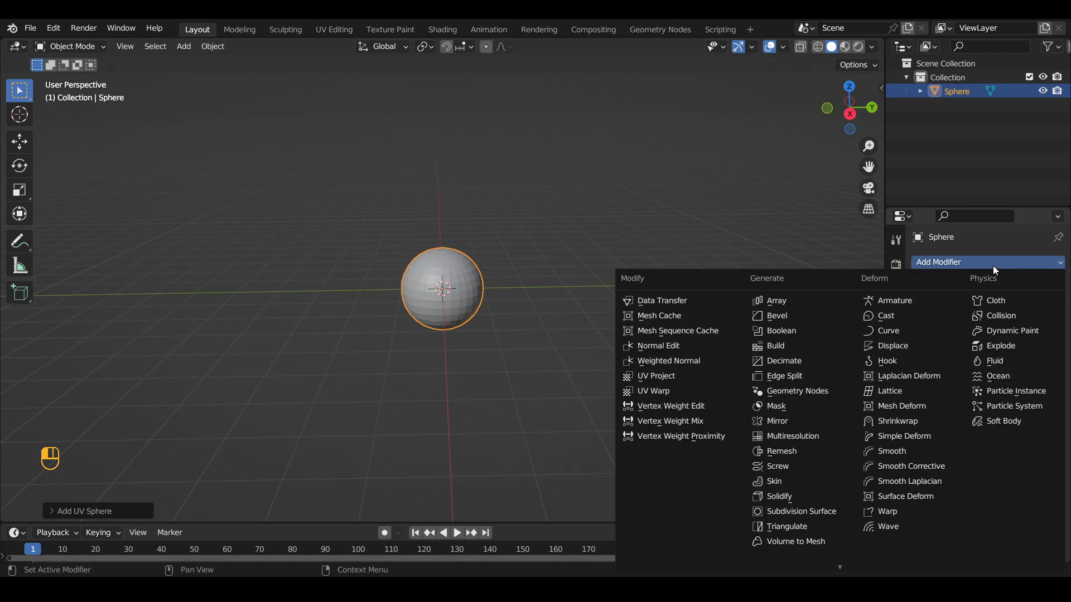
left_click(1003, 408)
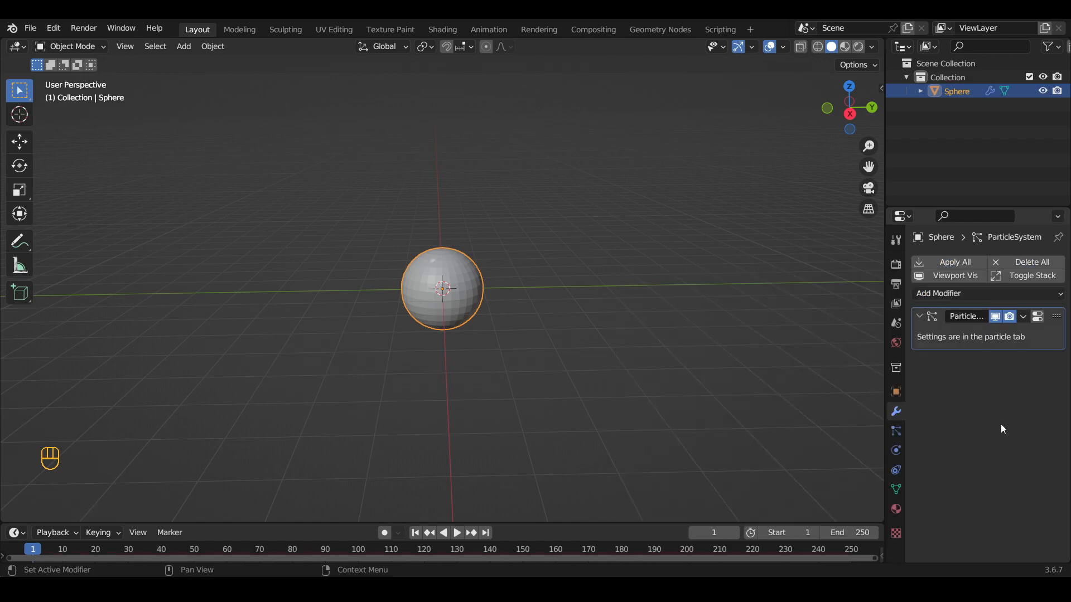
left_click(1038, 319)
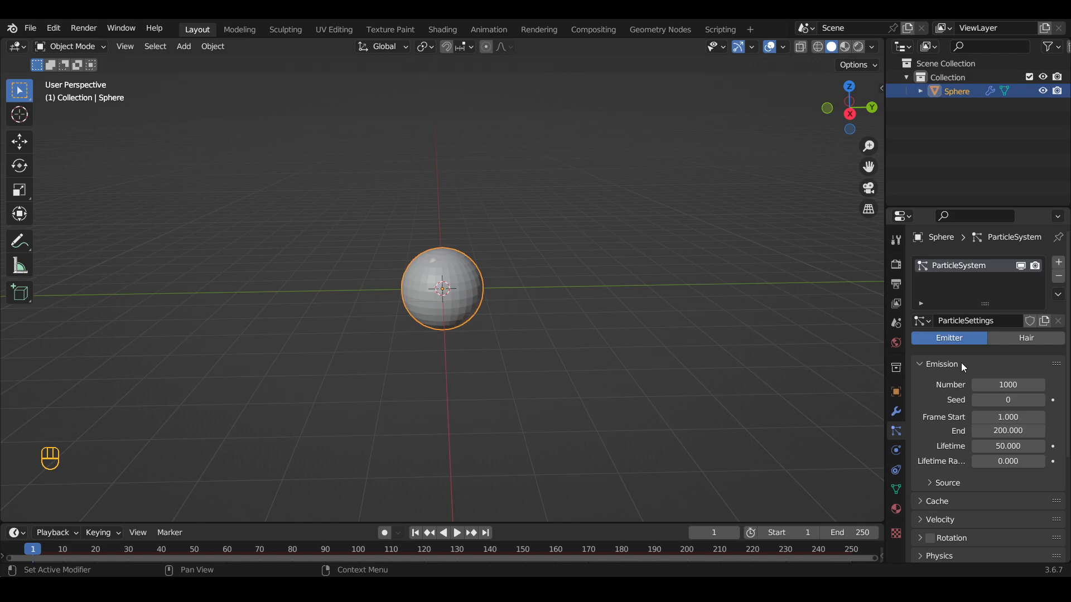
Enlarge the timeline, play and scrub the animation to examine the default particle emission, and return to frame 0
left_click_drag(570, 526, 569, 476)
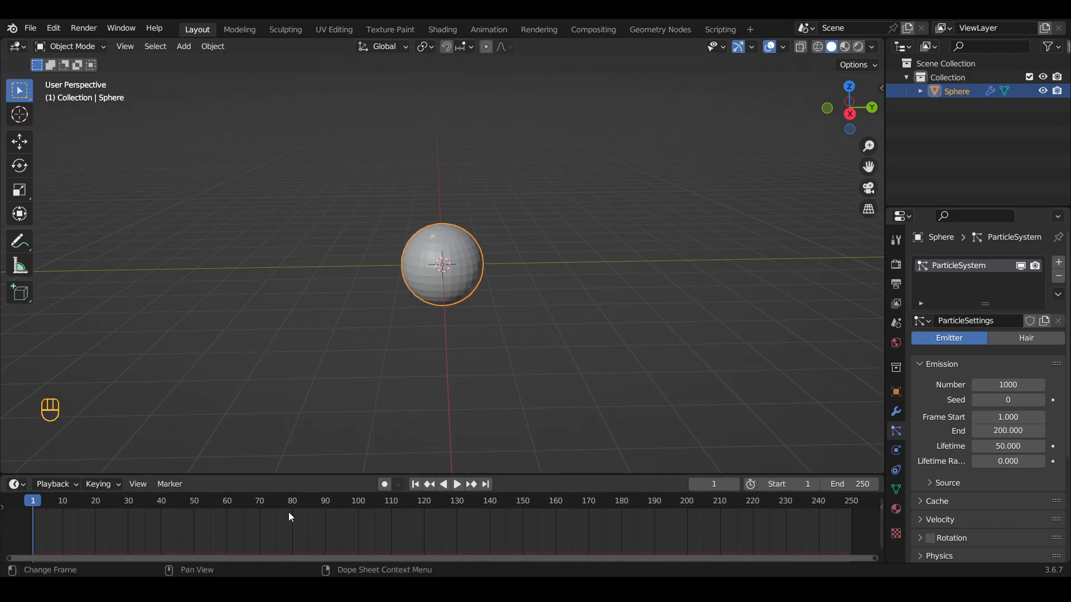
key("space")
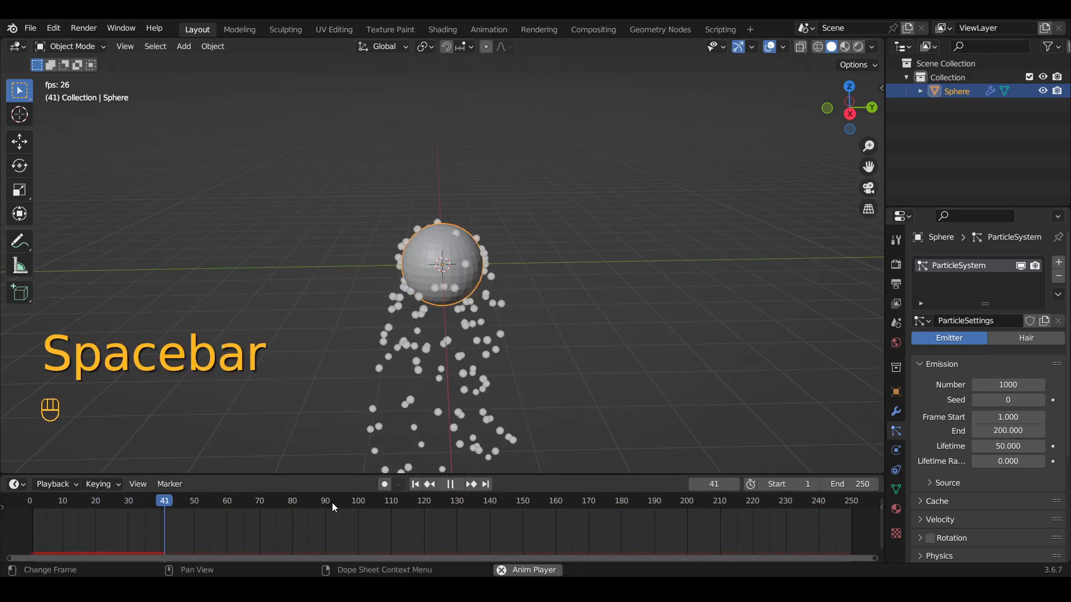
key("space")
key("space")
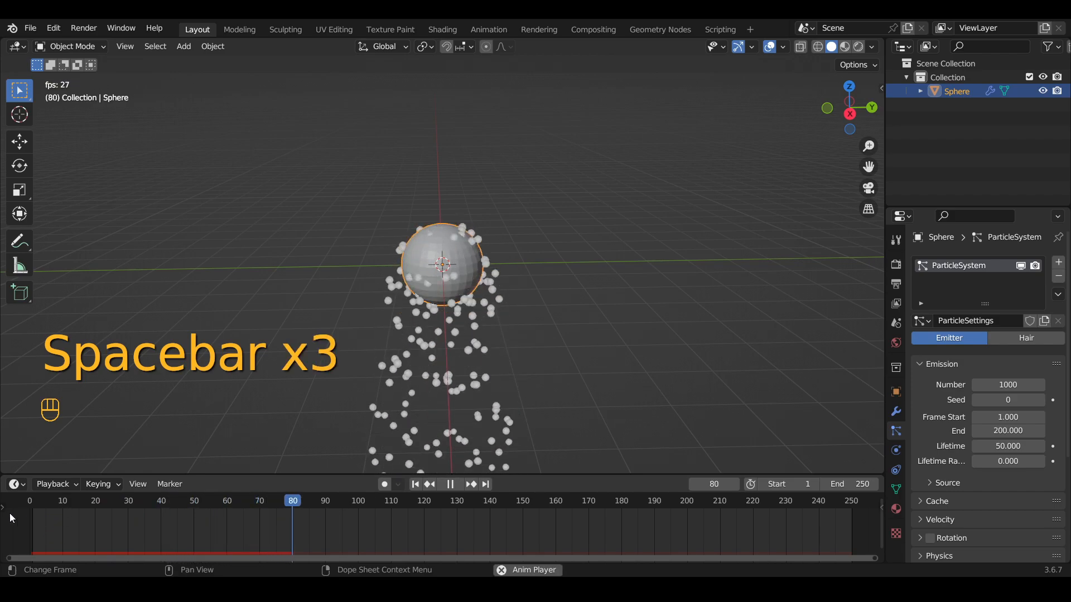
key("space")
left_click_drag(31, 501, 161, 502)
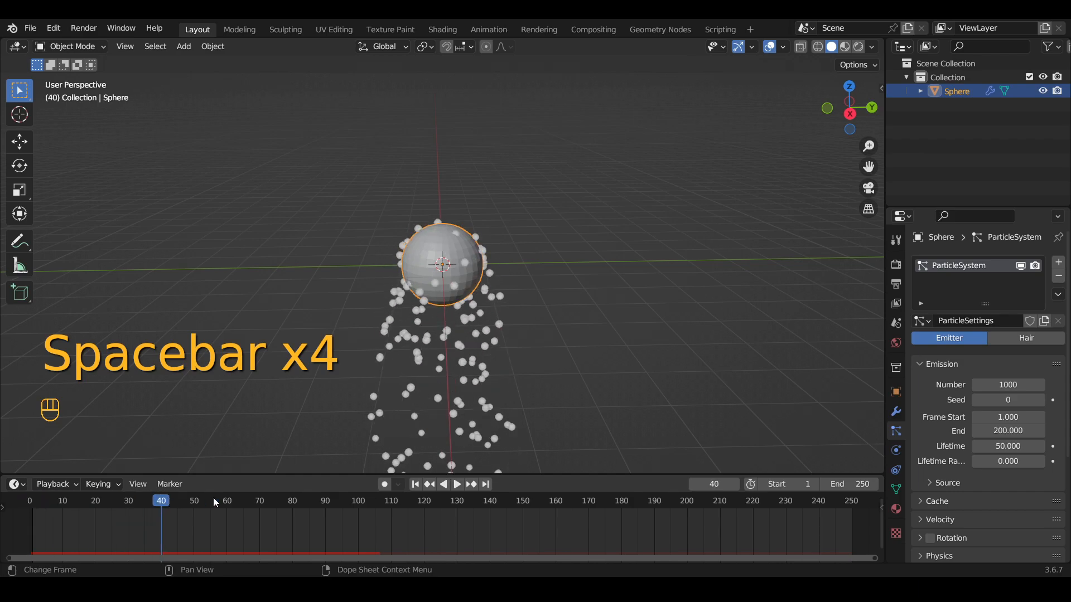
left_click_drag(577, 477, 583, 444)
scroll(605, 396, "down", 2)
middle_click_drag(605, 396, 577, 366)
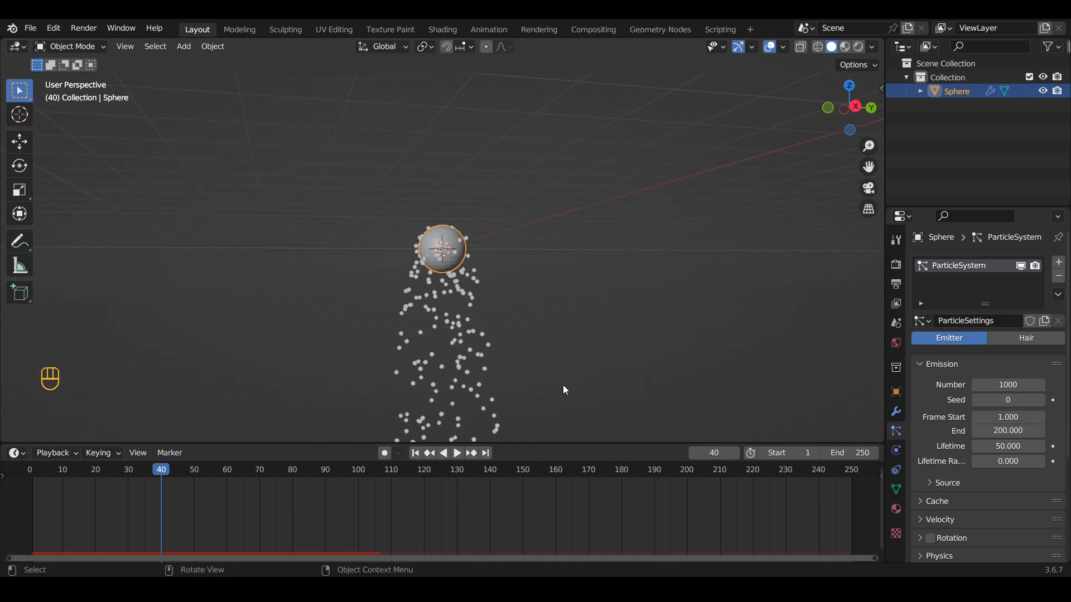
left_click_drag(95, 478, 545, 492)
left_click(486, 453)
key("Escape")
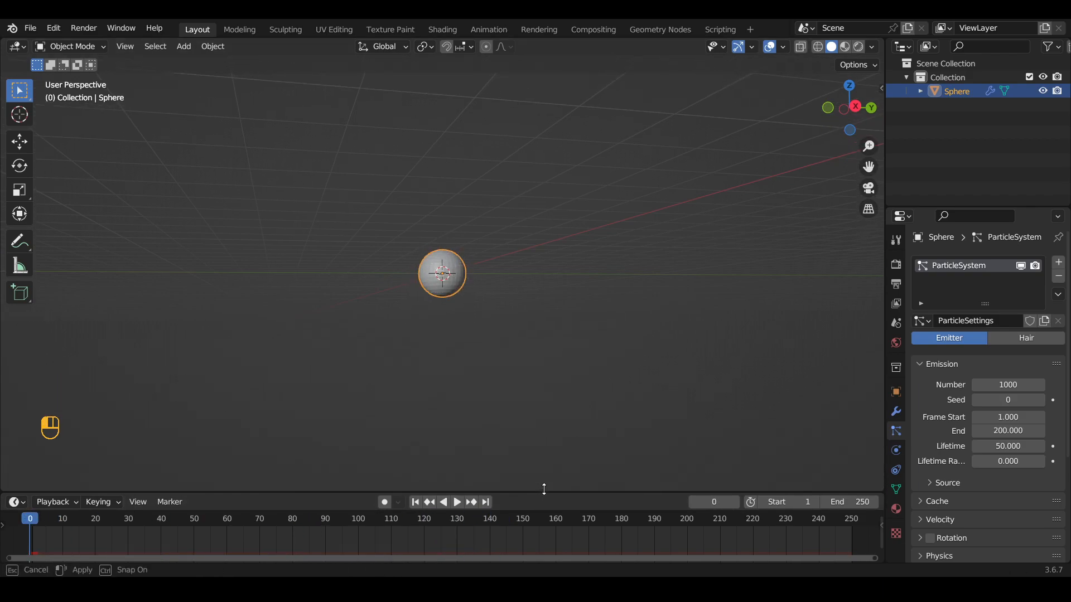
Set the particle emission's end frame to 2 and its lifetime randomness to 1
left_click(1011, 430)
type("2")
key("Return")
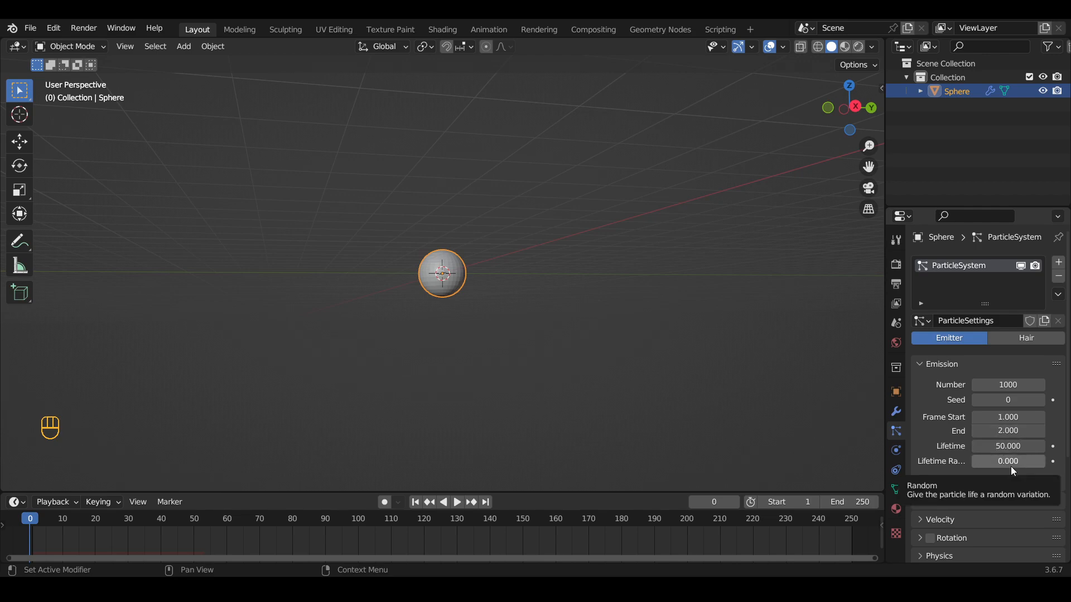
left_click_drag(982, 463, 982, 463)
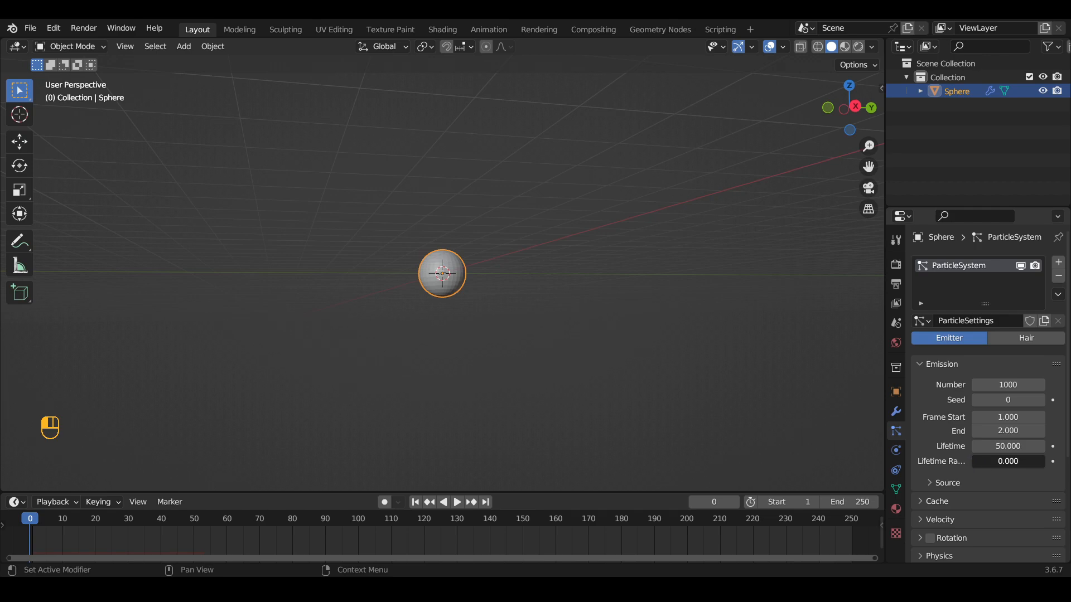
left_click_drag(981, 463, 1023, 469)
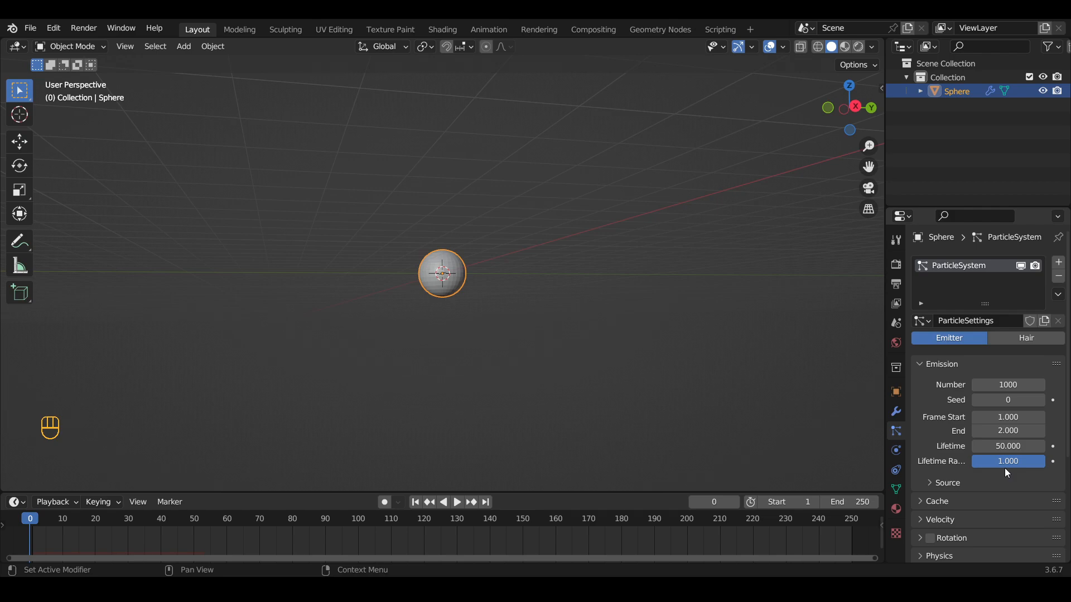
Set the particles' normal velocity to 30 m/s
scroll(1003, 475, "down", 2)
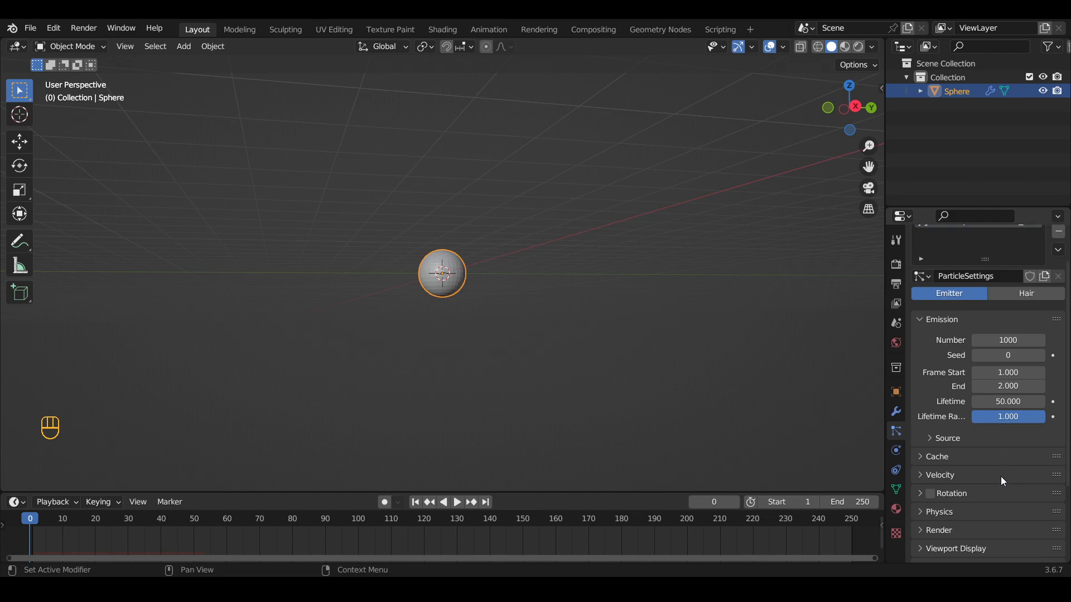
left_click(950, 476)
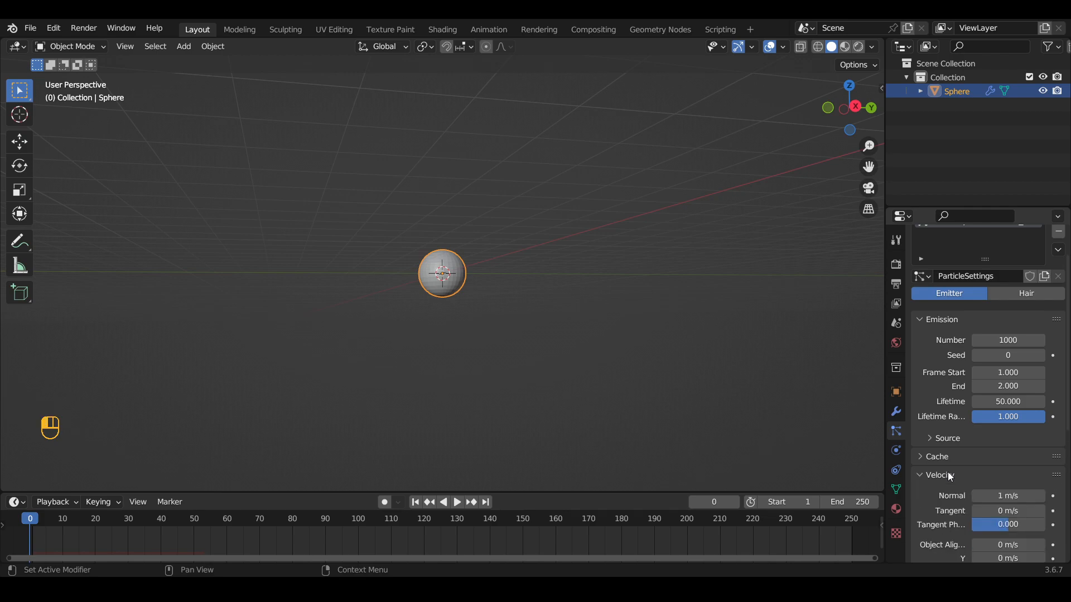
left_click(1005, 494)
type("30")
key("Return")
scroll(965, 489, "down", 3)
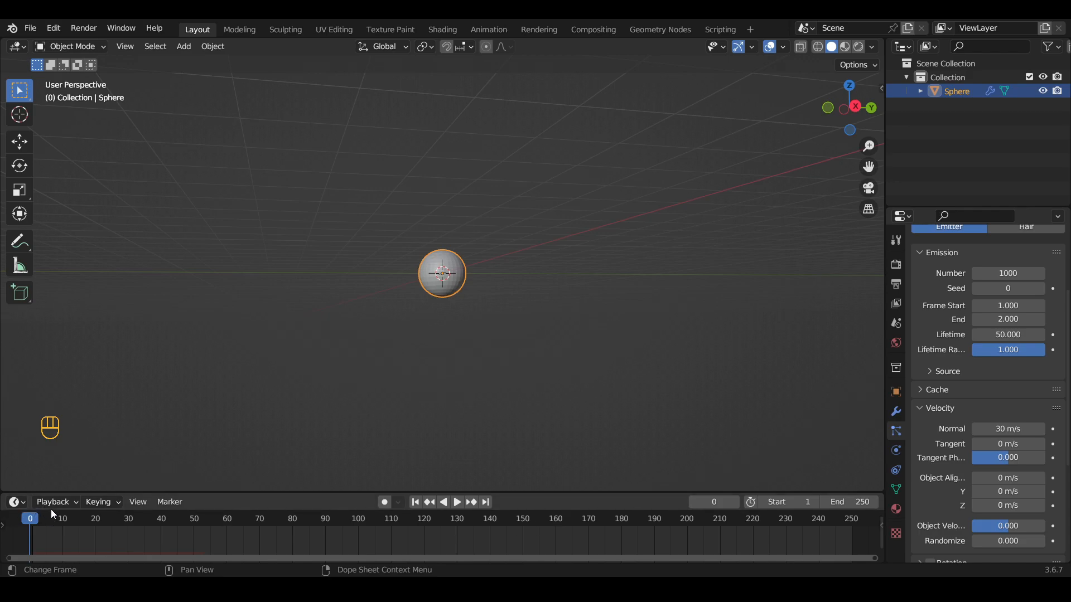
Play the animation repeatedly from the first frames to preview the faster particle burst, stopping at frame 28
key("space")
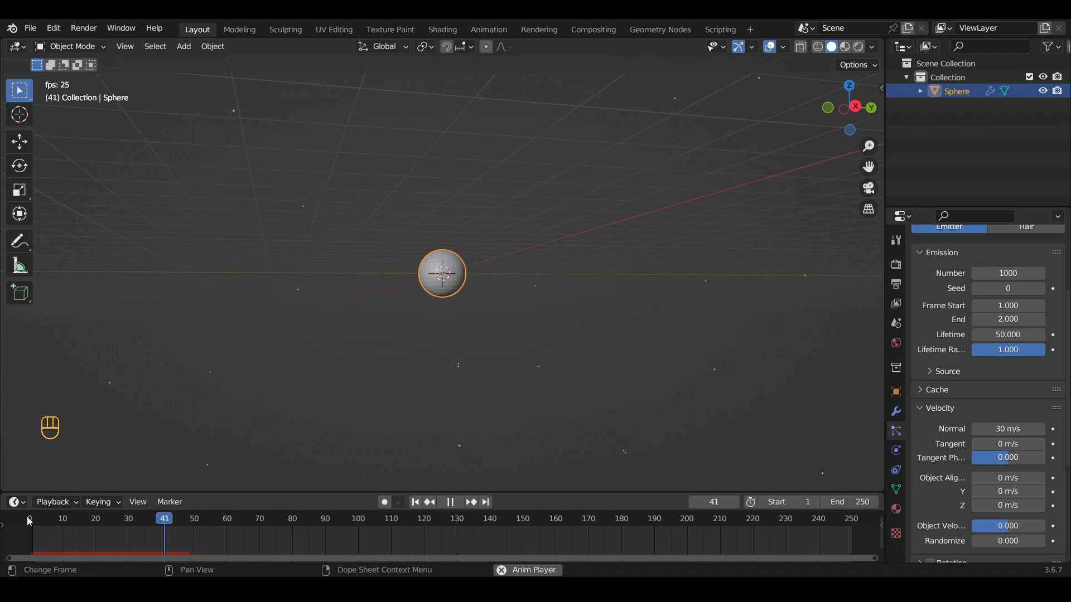
left_click(26, 517)
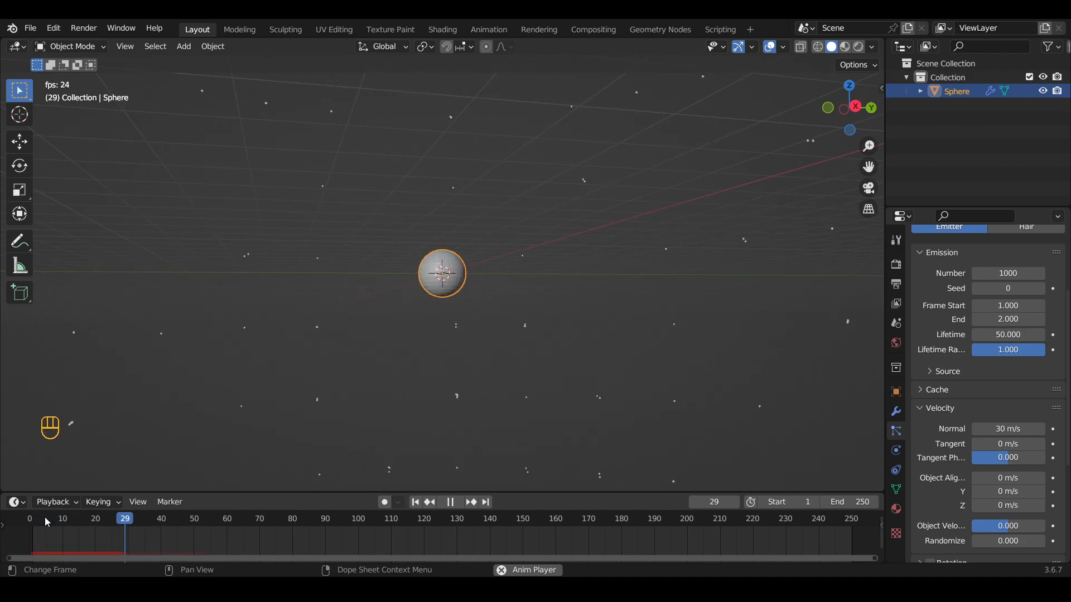
left_click(30, 517)
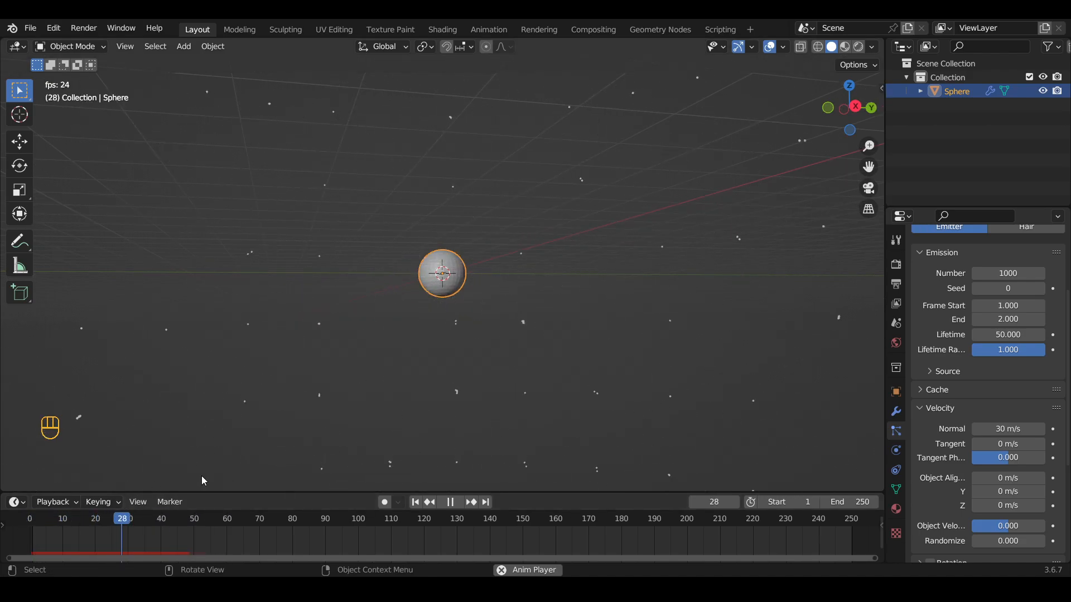
key("space")
Lower the gravity field weight of the particle system to about 0.034
scroll(1013, 411, "down", 3)
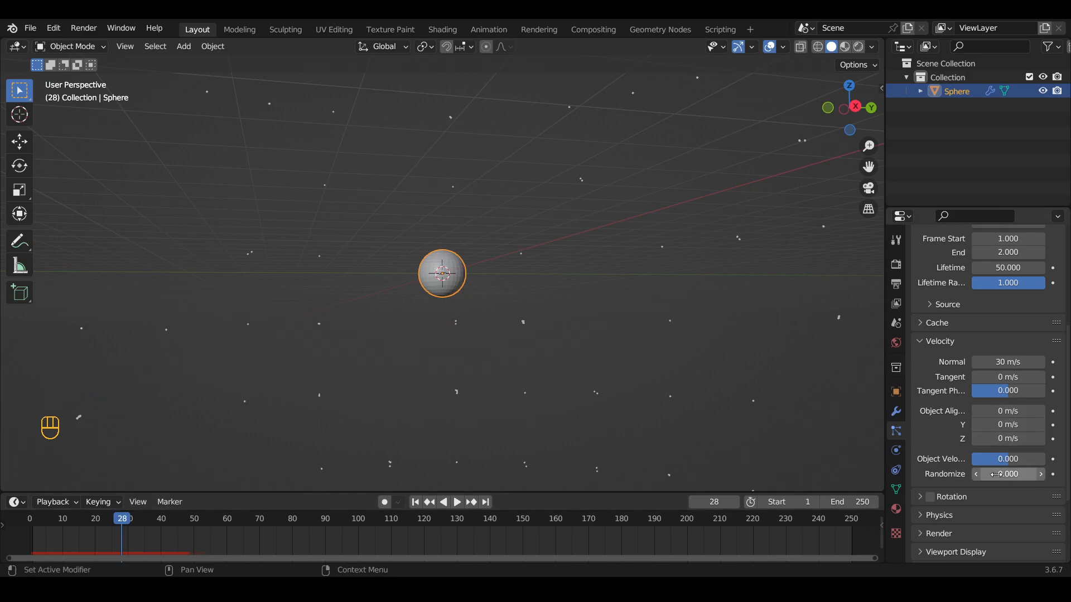
scroll(996, 474, "down", 5)
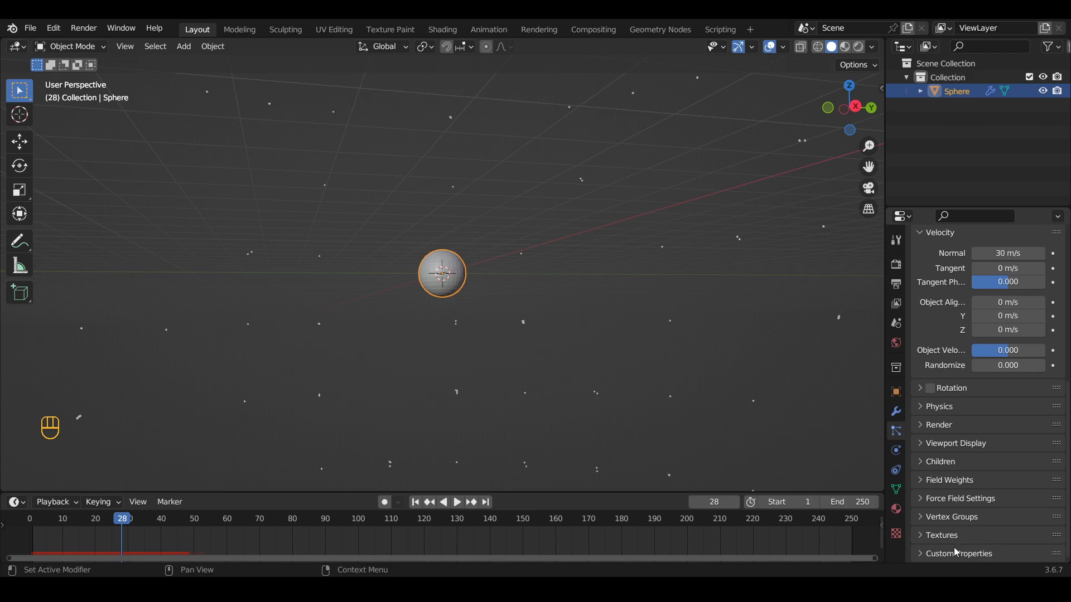
left_click(955, 484)
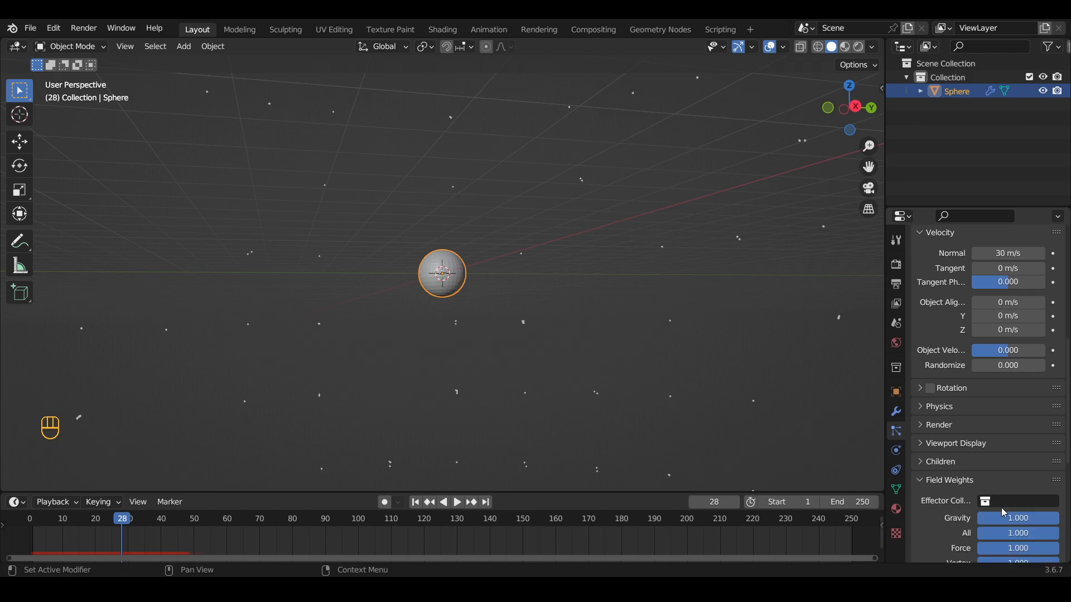
left_click_drag(1051, 524, 977, 519)
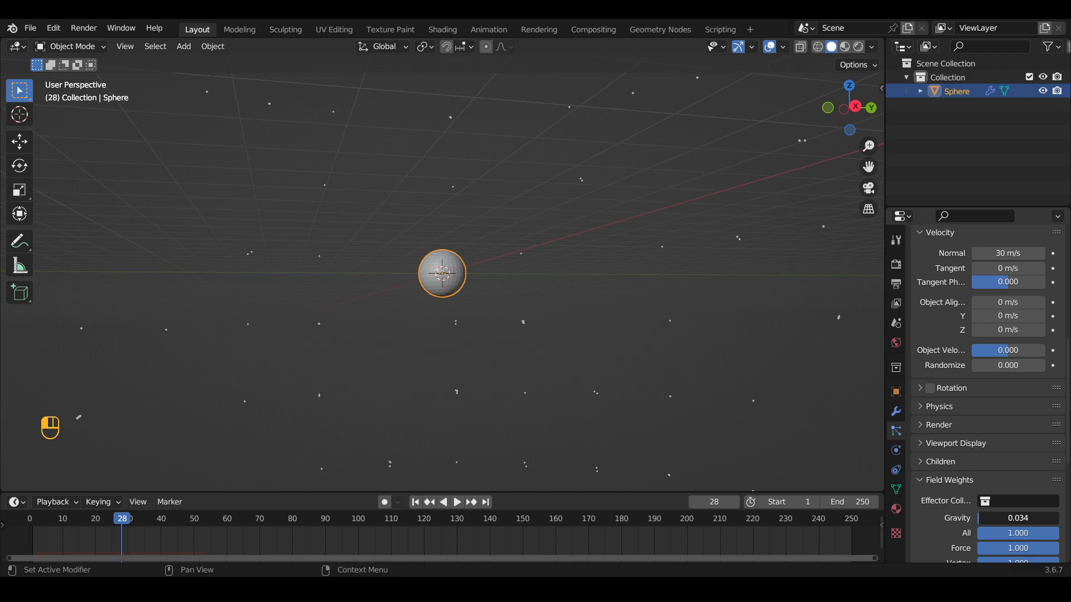
Replay the low-gravity particle burst from the start, examine it from several angles, and return to frame 0
left_click(27, 523)
key("space")
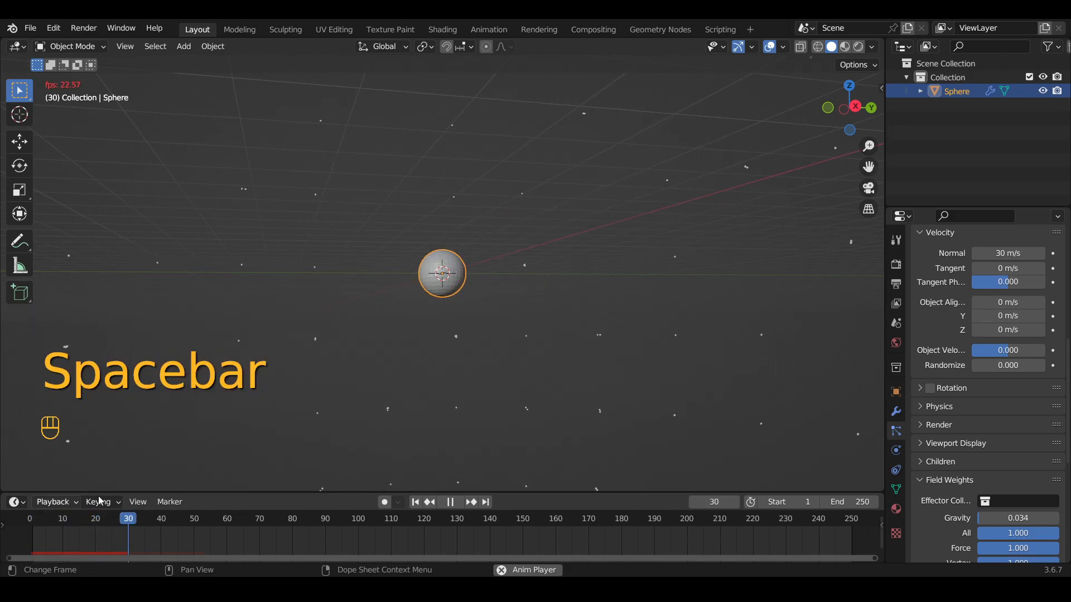
middle_click_drag(300, 392, 351, 464)
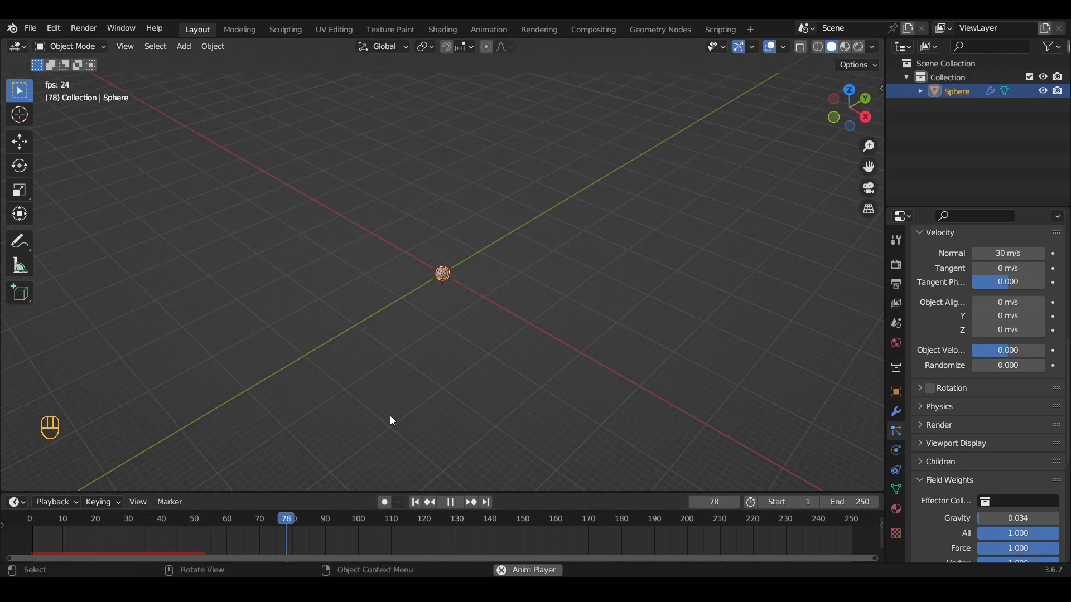
left_click(34, 521)
middle_click_drag(141, 457, 520, 373)
middle_click_drag(276, 391, 409, 374)
left_click(28, 521)
left_click(34, 519)
left_click(32, 518)
key("space")
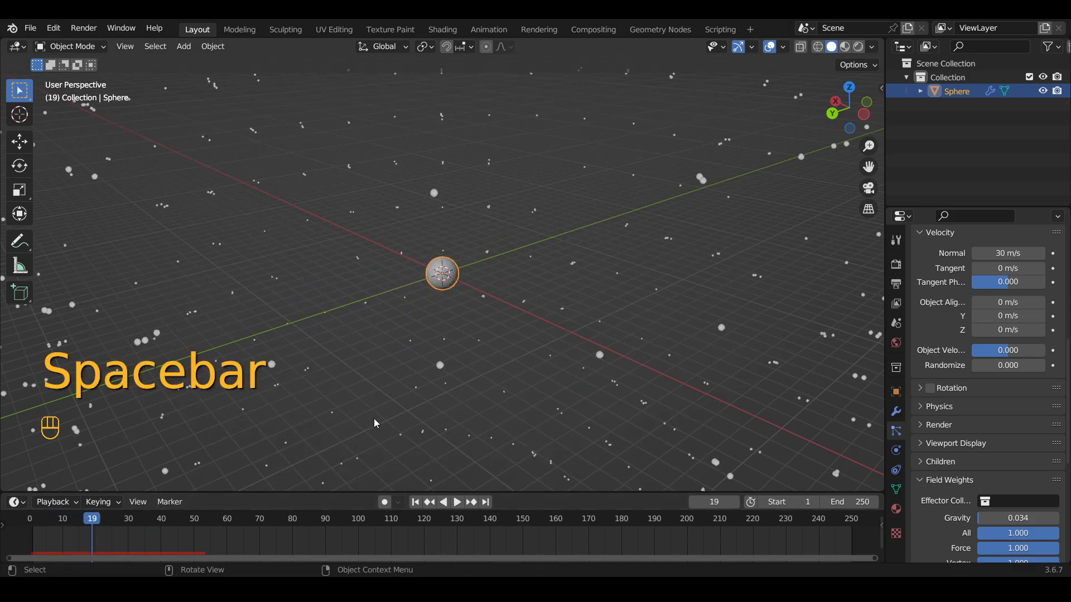
left_click(28, 526)
middle_click_drag(466, 414, 423, 410)
scroll(424, 410, "up", 5)
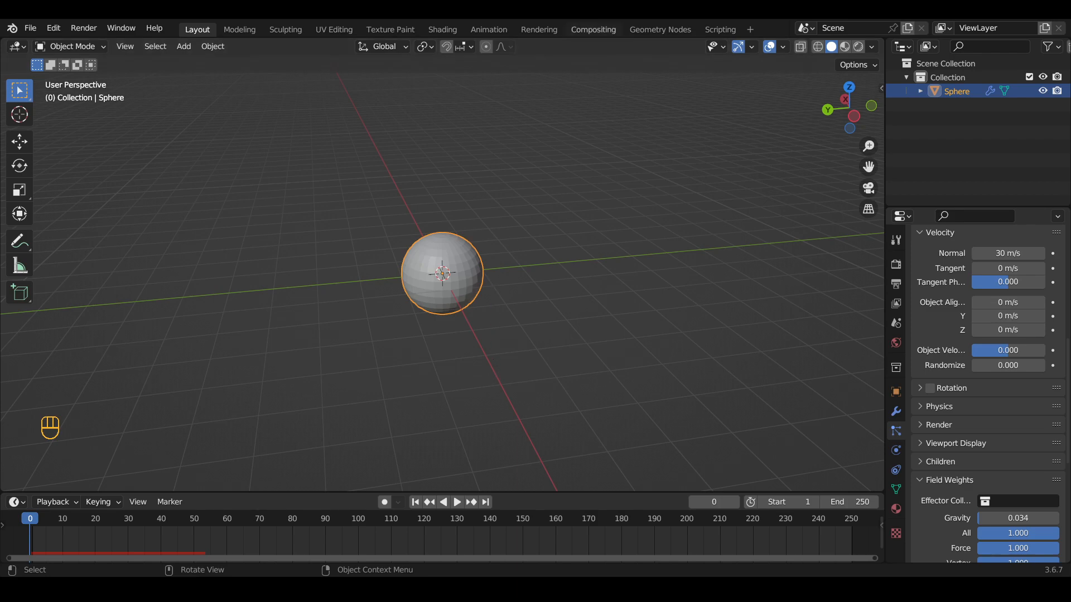
Set the Brownian force in the sphere's particle physics settings to 100
scroll(604, 265, "down", 3)
middle_click_drag(601, 289, 695, 343)
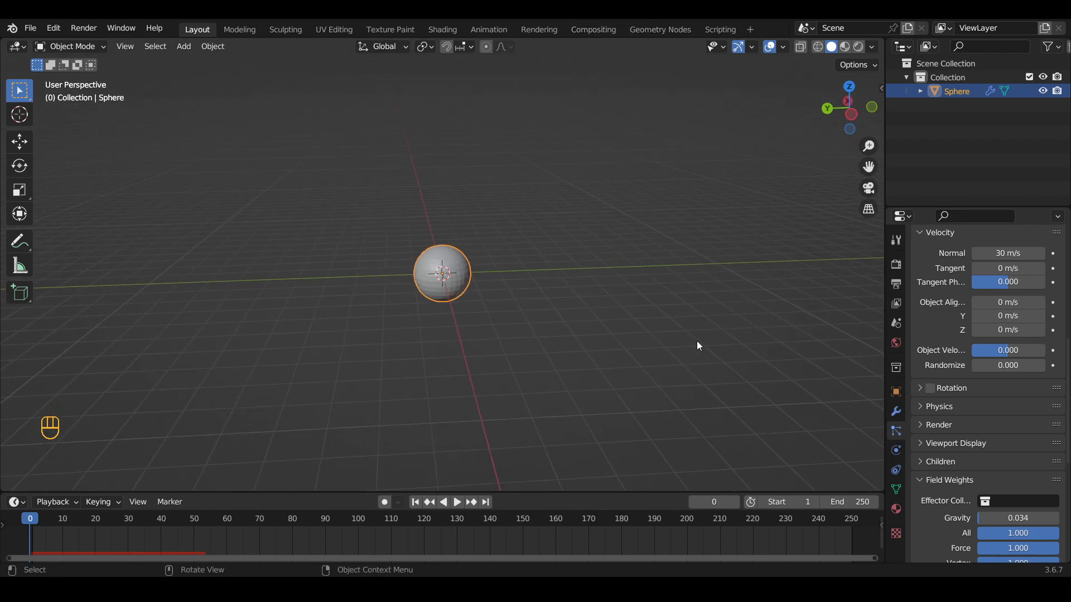
scroll(701, 345, "up", 5)
scroll(700, 345, "down", 1)
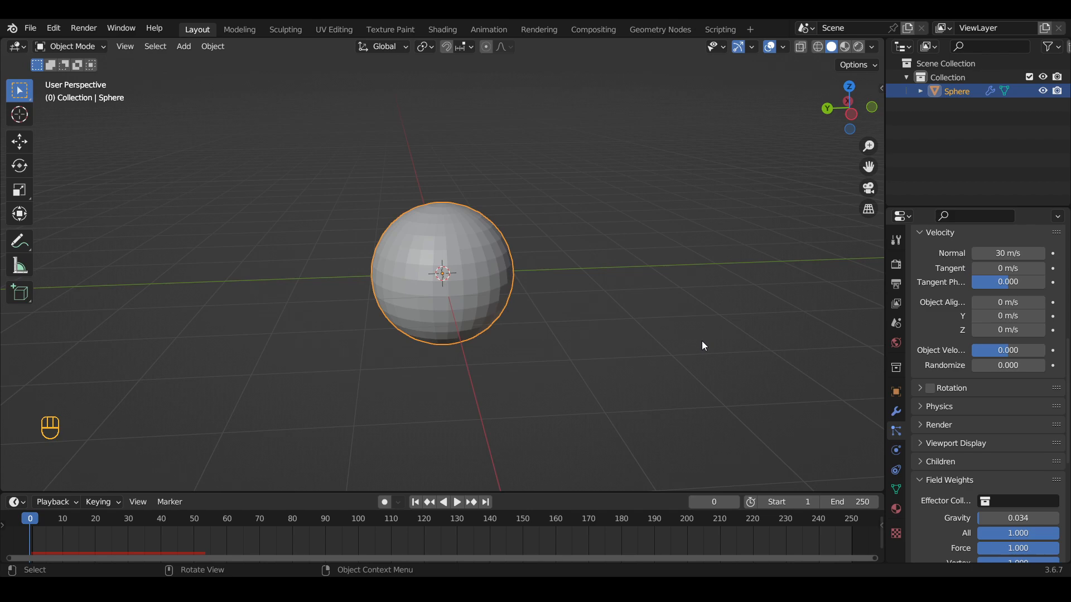
left_click(962, 409)
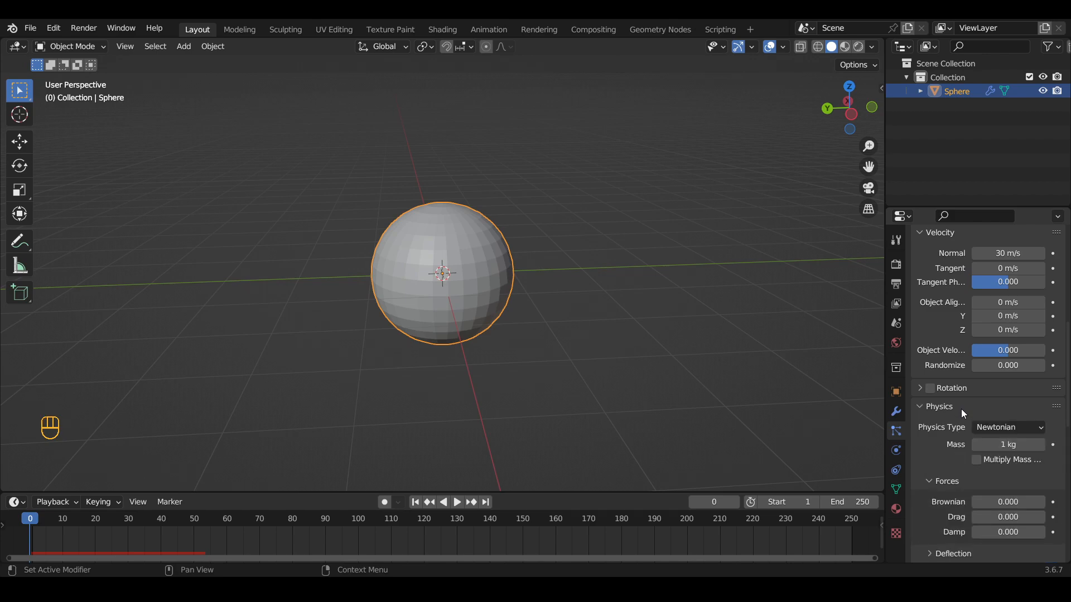
scroll(965, 416, "down", 2)
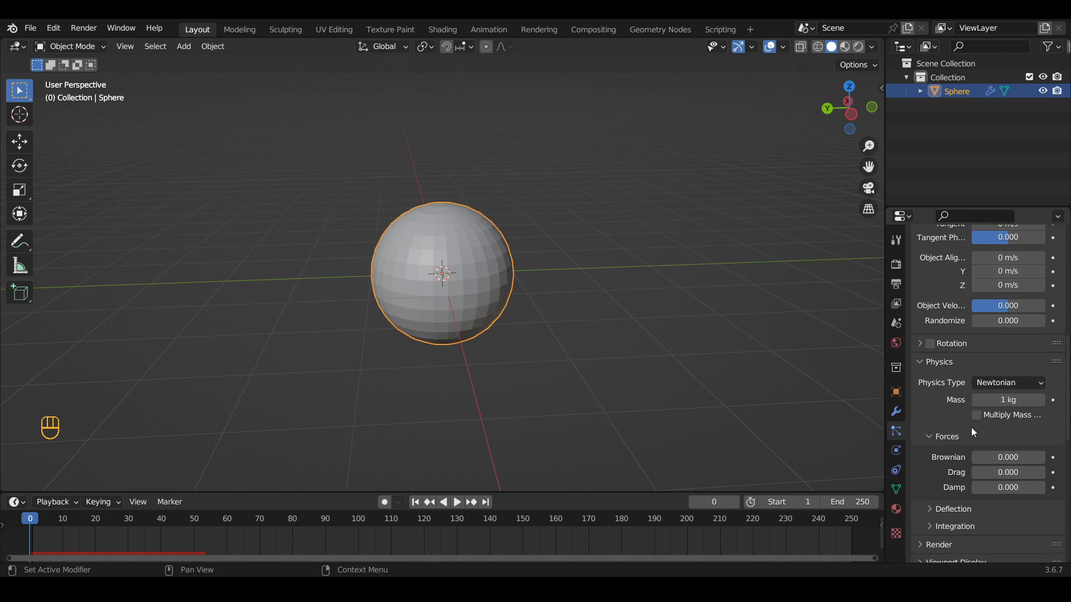
left_click(989, 457)
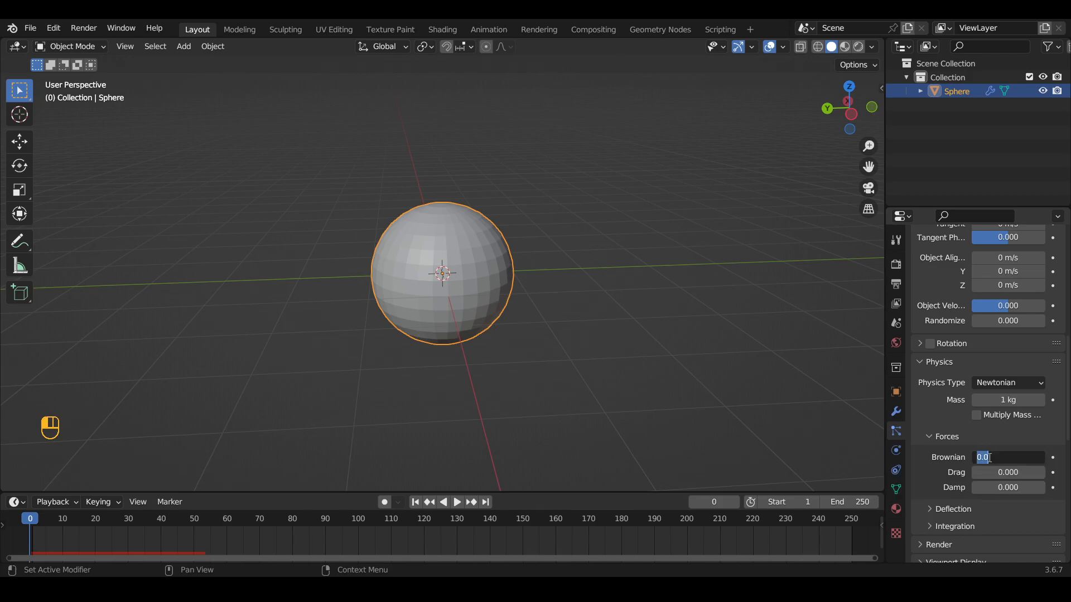
type("100")
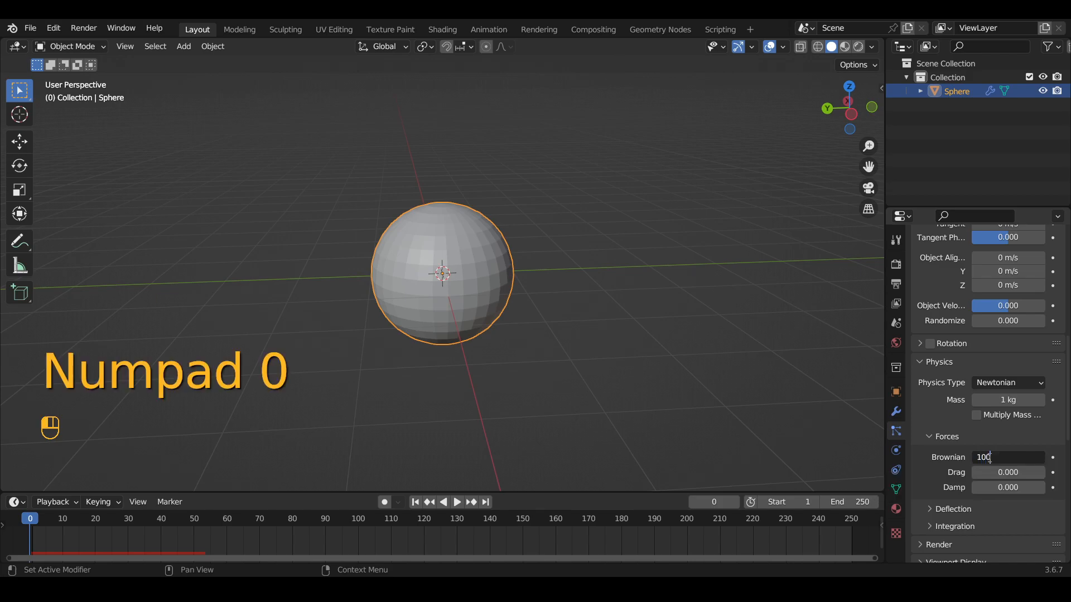
key("Return")
Play the particle burst from the first frames to preview the Brownian motion, stopping at frame 6
key("space")
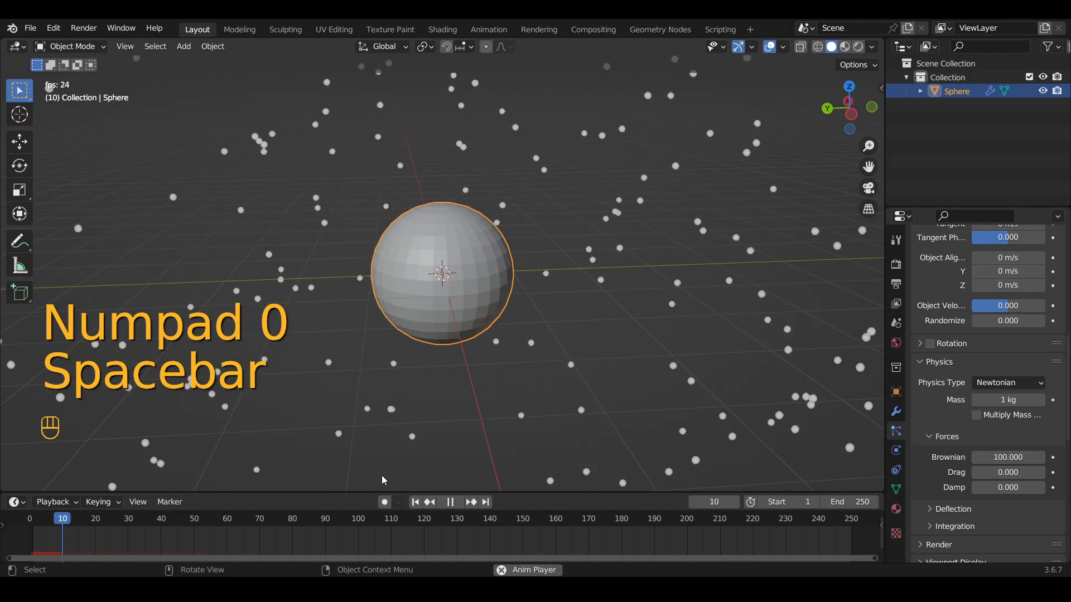
left_click(26, 517)
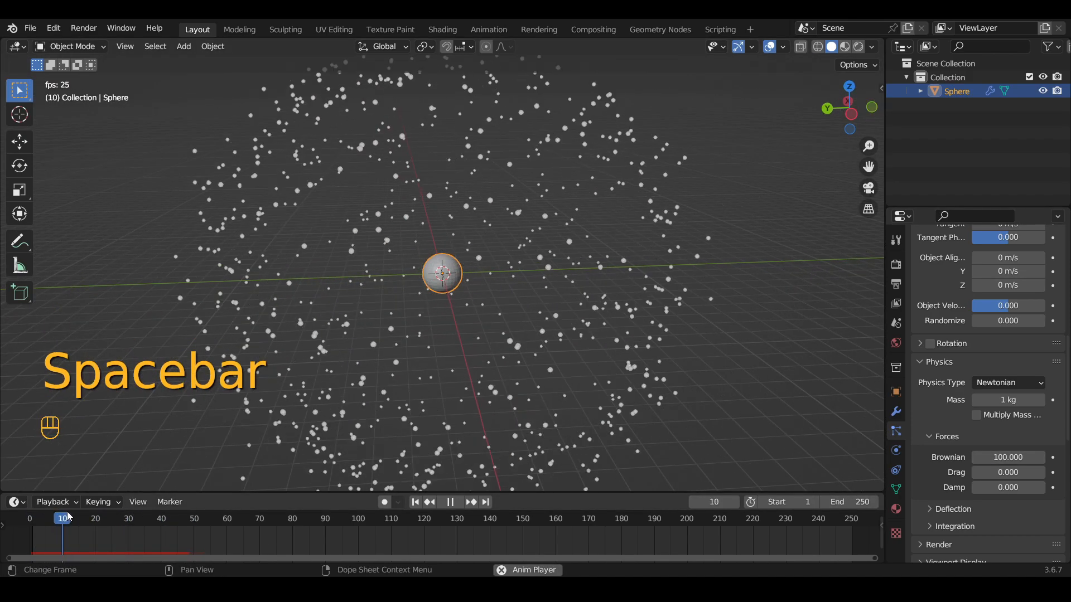
left_click(40, 520)
key("space")
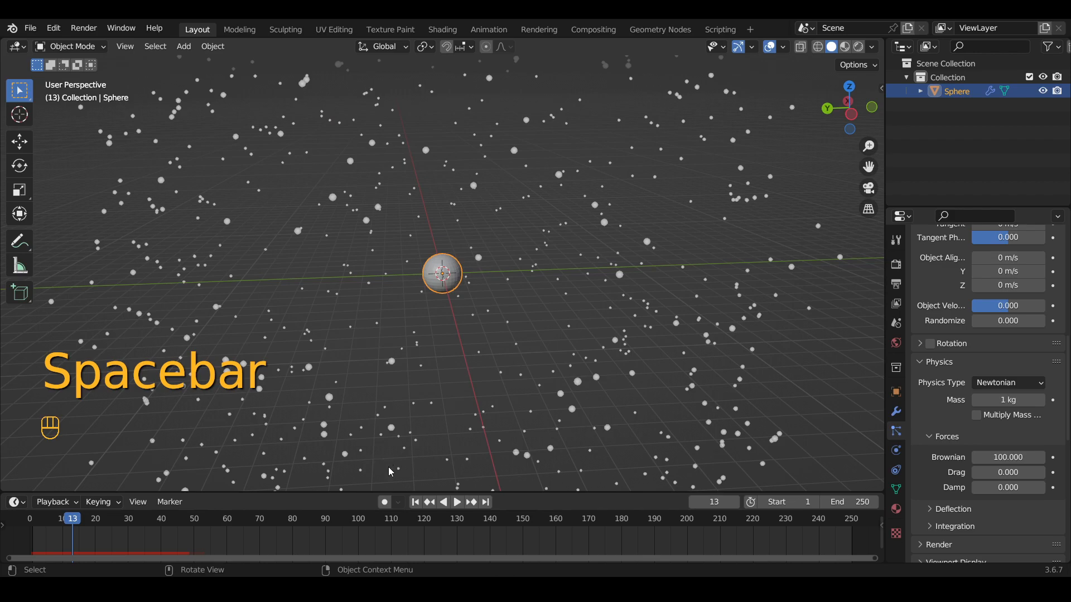
left_click(54, 524)
mouse_move(54, 524)
left_mouse_down()
mouse_move(42, 524)
mouse_move(51, 523)
left_mouse_up()
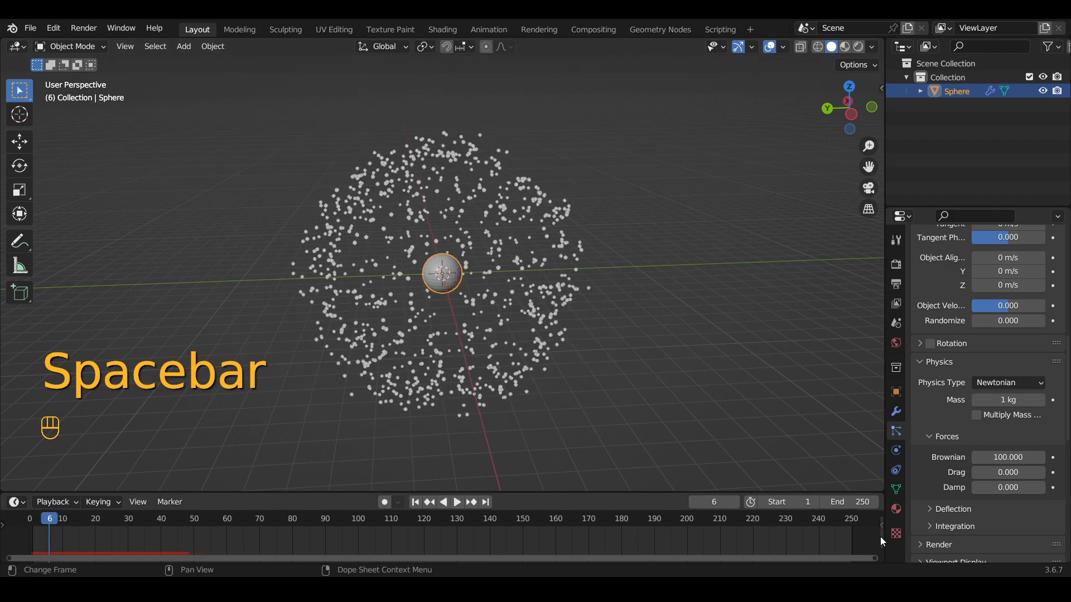
Set the particle forces' drag to 0.2 and damp to 0.1
left_click(1007, 473)
type("0.2")
key("Return")
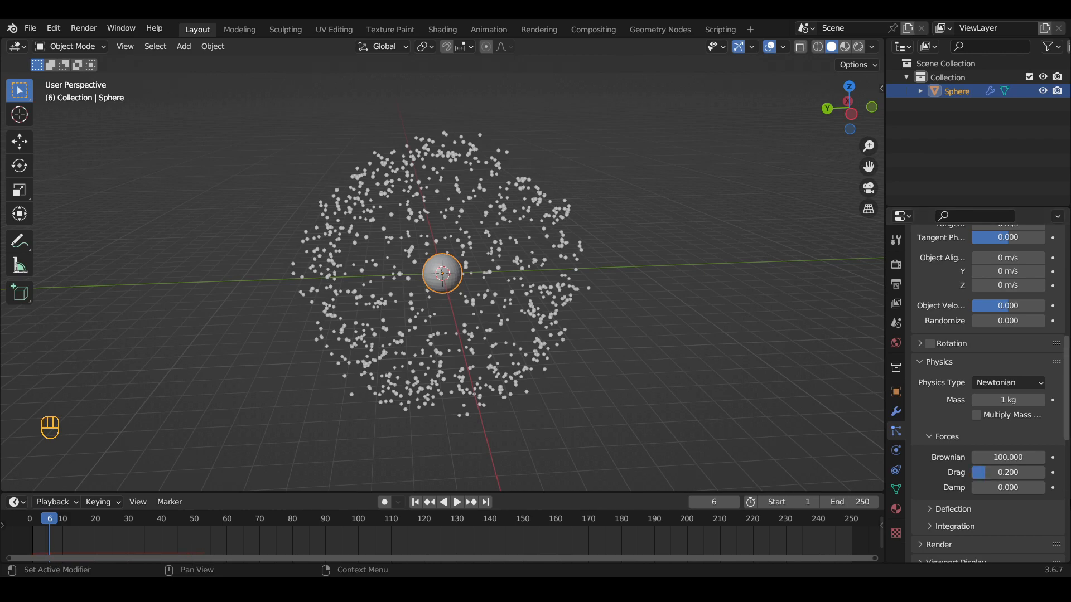
left_click(1000, 491)
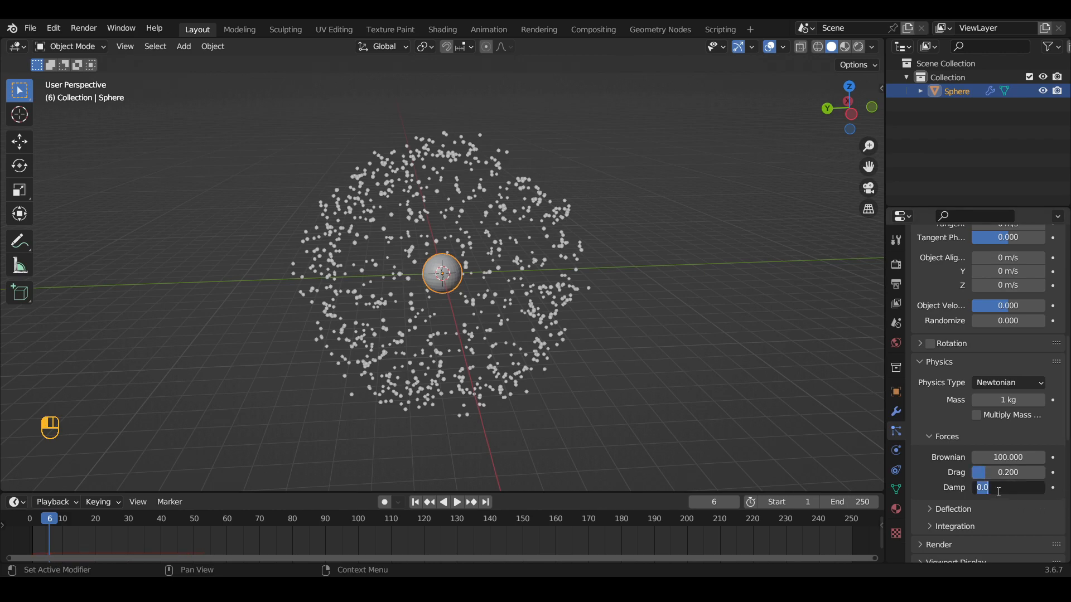
key("BackSpace")
type(".1")
key("Return")
Replay the damped particle burst repeatedly from the start and examine it from another angle
left_click(33, 524)
key("space")
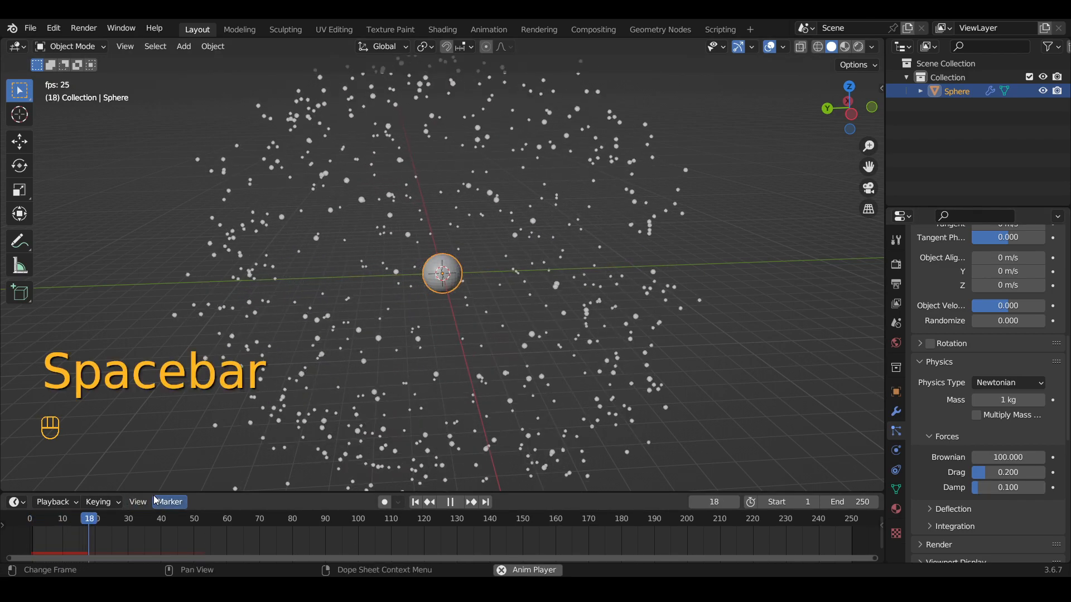
left_click(37, 517)
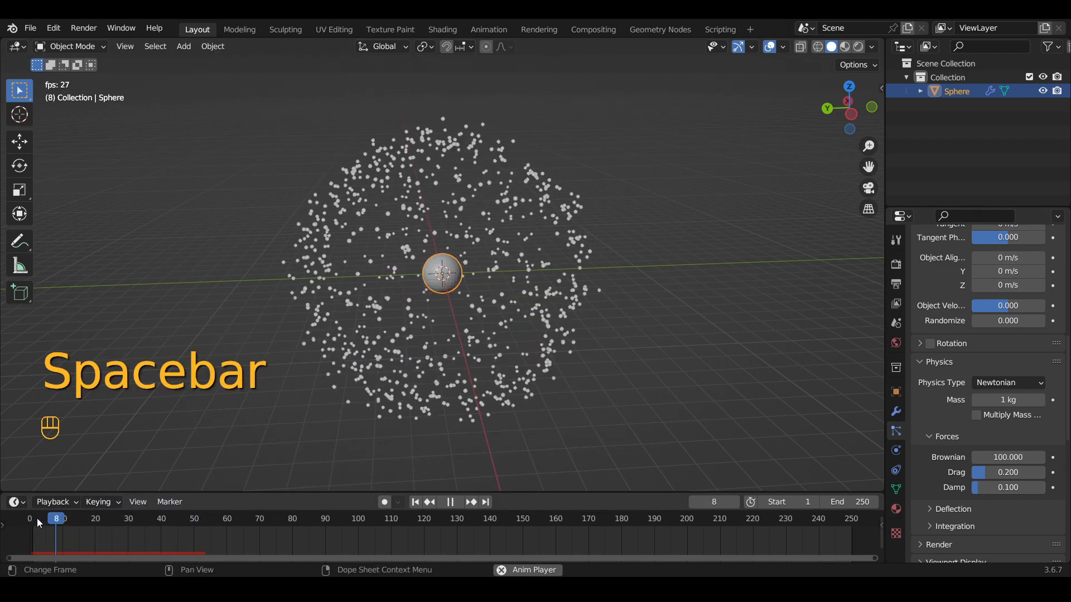
left_click(32, 520)
left_click(32, 520)
left_click(34, 520)
middle_click_drag(134, 402, 363, 371)
left_click(31, 524)
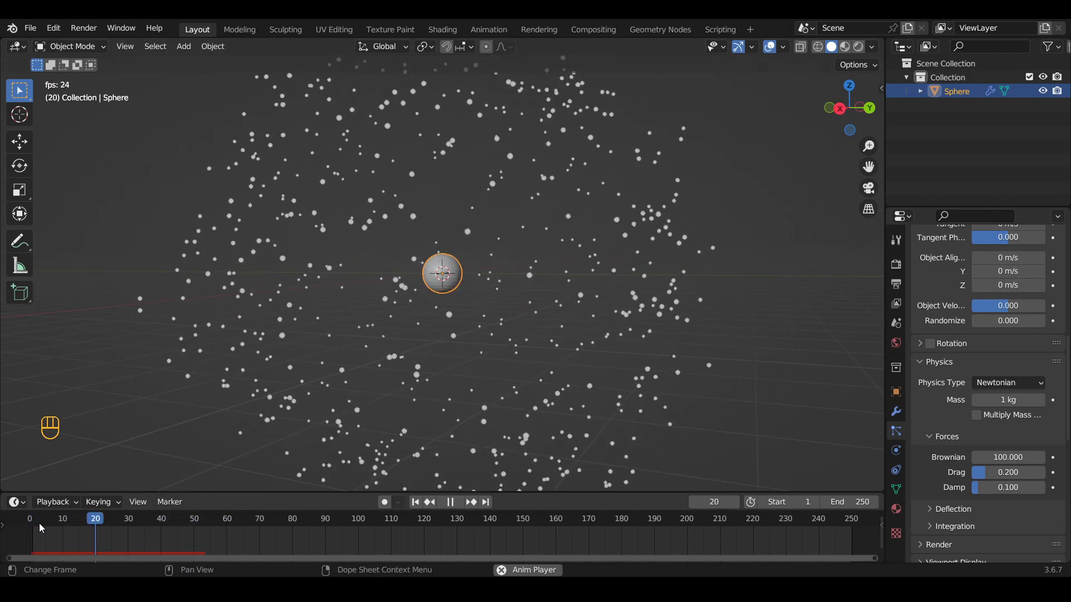
left_click(29, 518)
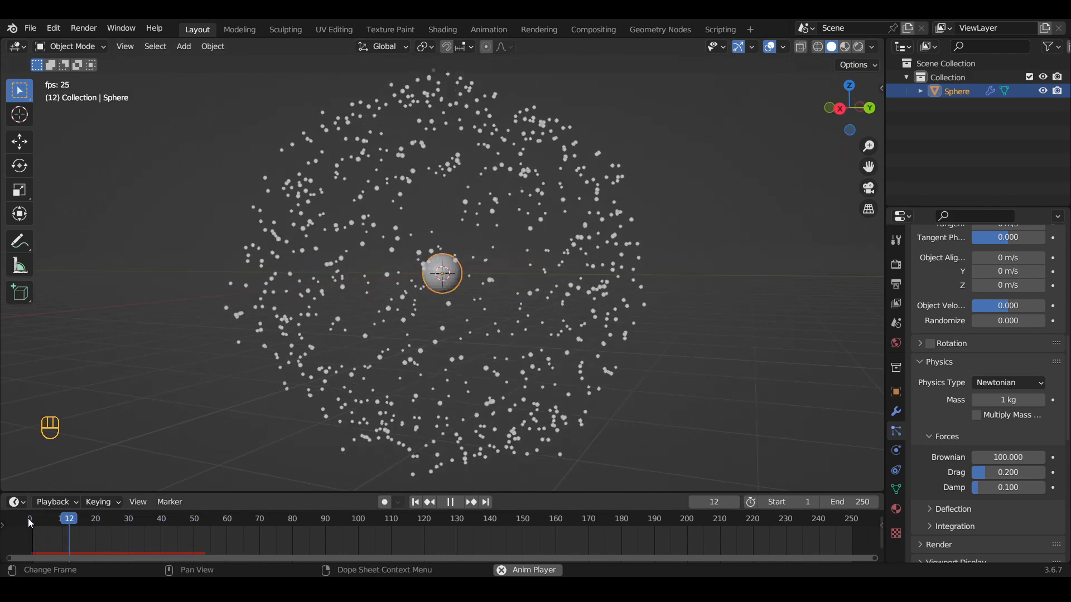
left_click(29, 519)
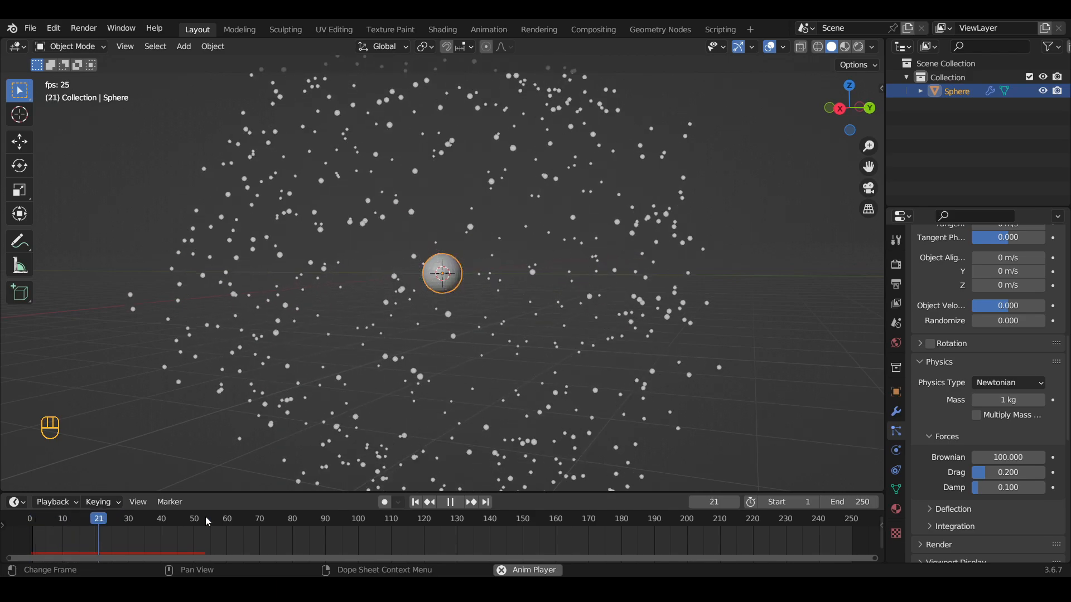
Reduce the particle system's gravity field weight to 0
scroll(917, 518, "down", 4)
scroll(962, 521, "down", 2)
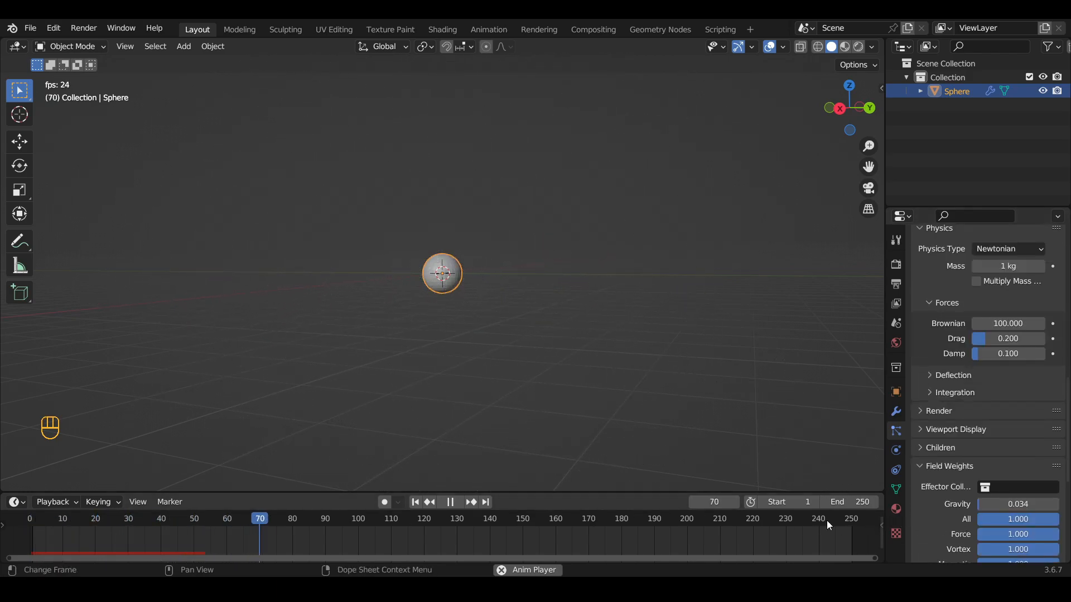
left_click_drag(1026, 504, 999, 505)
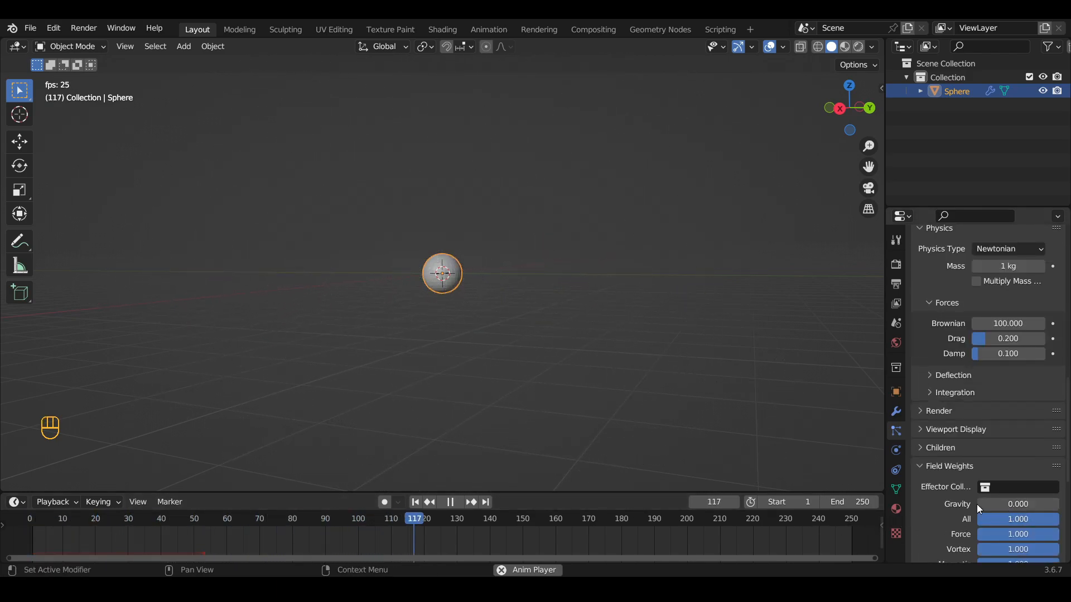
Replay the zero-gravity particle burst from the start, stopping at frame 20
left_click(31, 519)
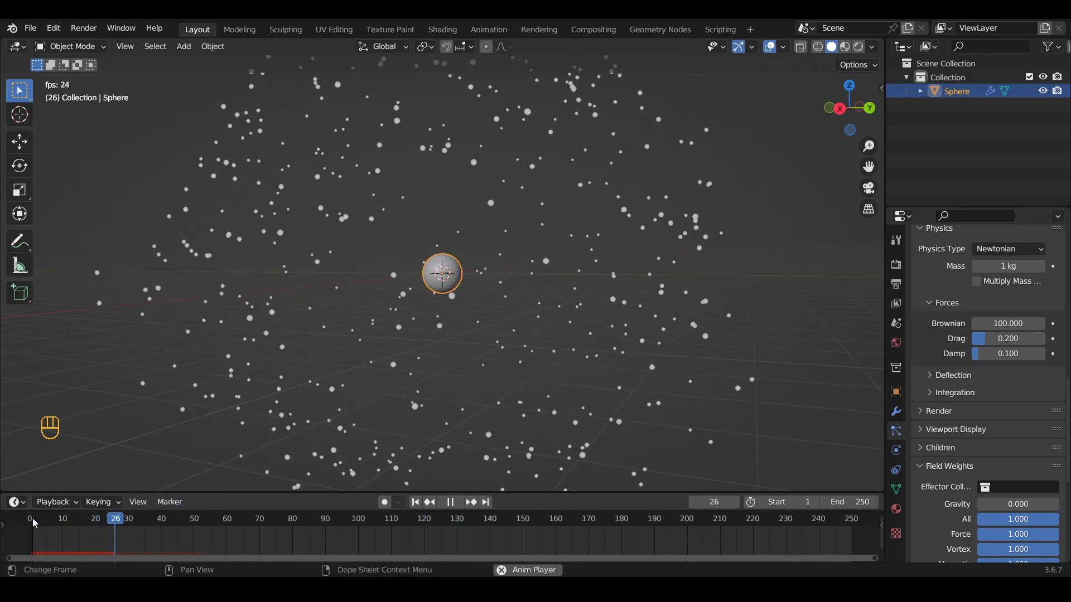
left_click(32, 518)
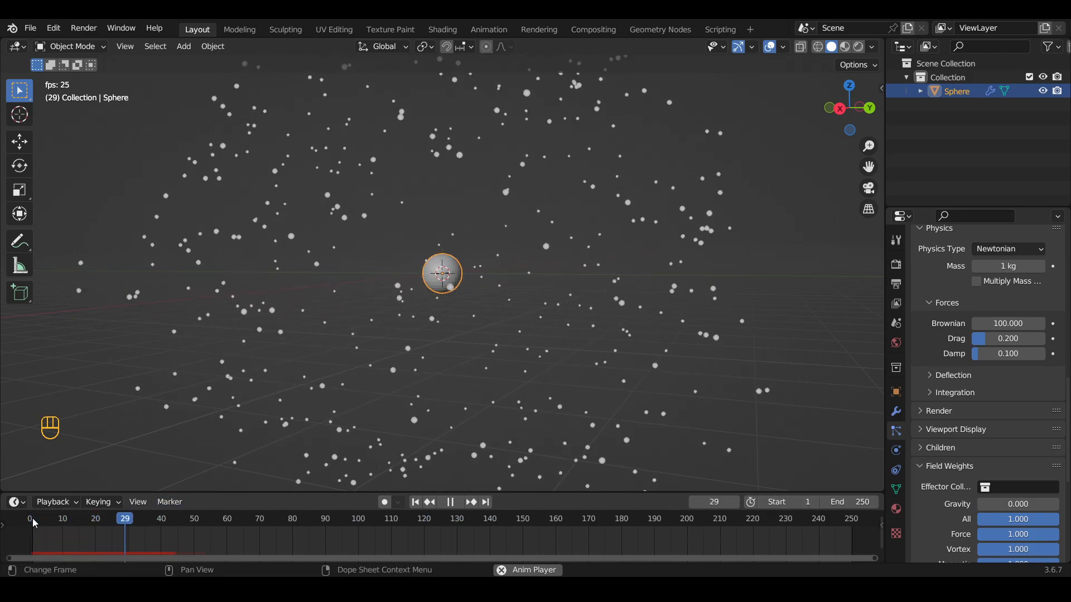
left_click(76, 518)
key("space")
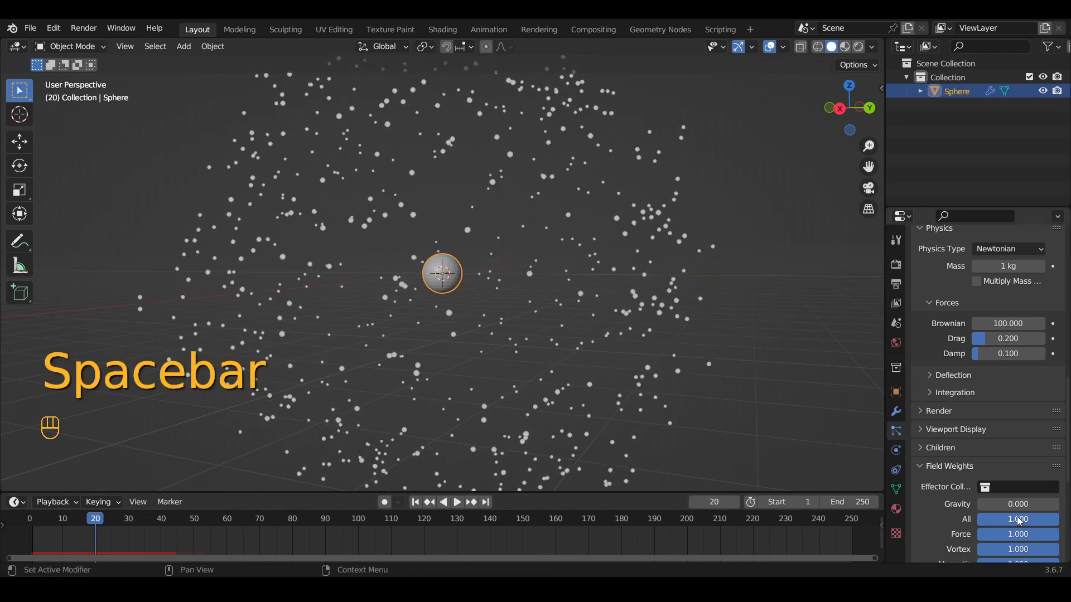
Set the particle system's gravity field weight to 0.034 and return the animation to frame 0
left_click_drag(1049, 505, 981, 504)
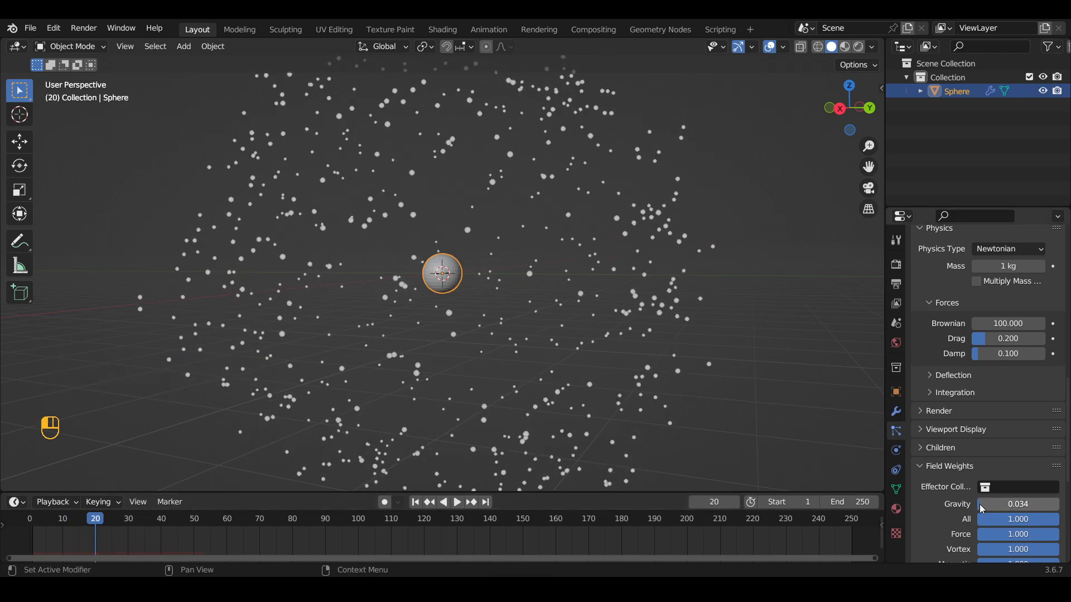
left_click_drag(89, 524, 30, 525)
scroll(996, 477, "up", 8)
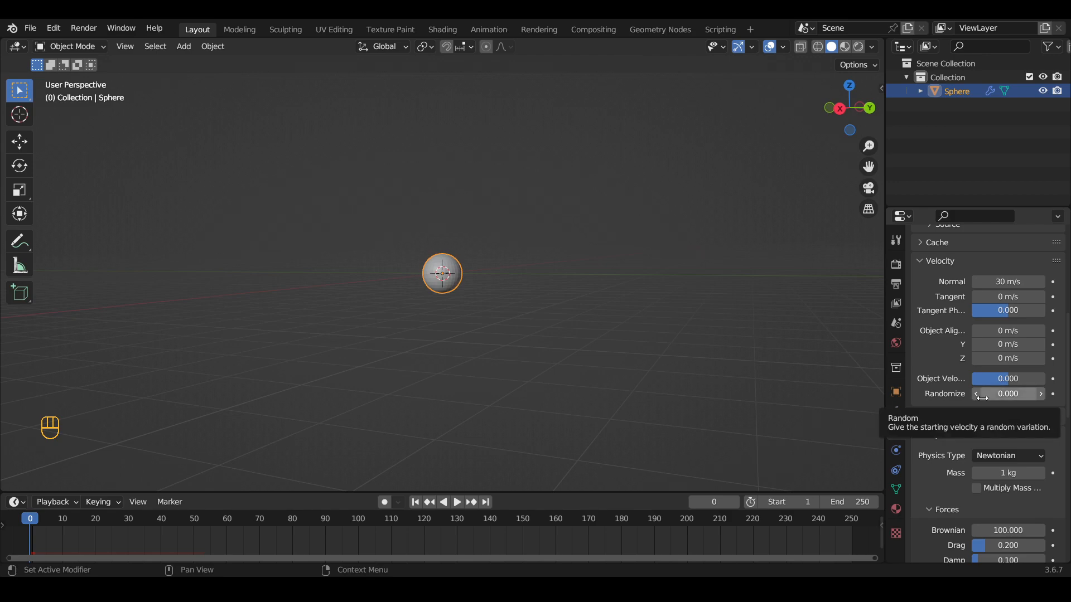
scroll(1023, 427, "down", 5)
Add an ico sphere mesh and move it well clear of the UV sphere, roughly along the negative X direction
middle_click_drag(617, 414, 534, 391)
scroll(585, 393, "down", 2)
scroll(580, 388, "up", 4)
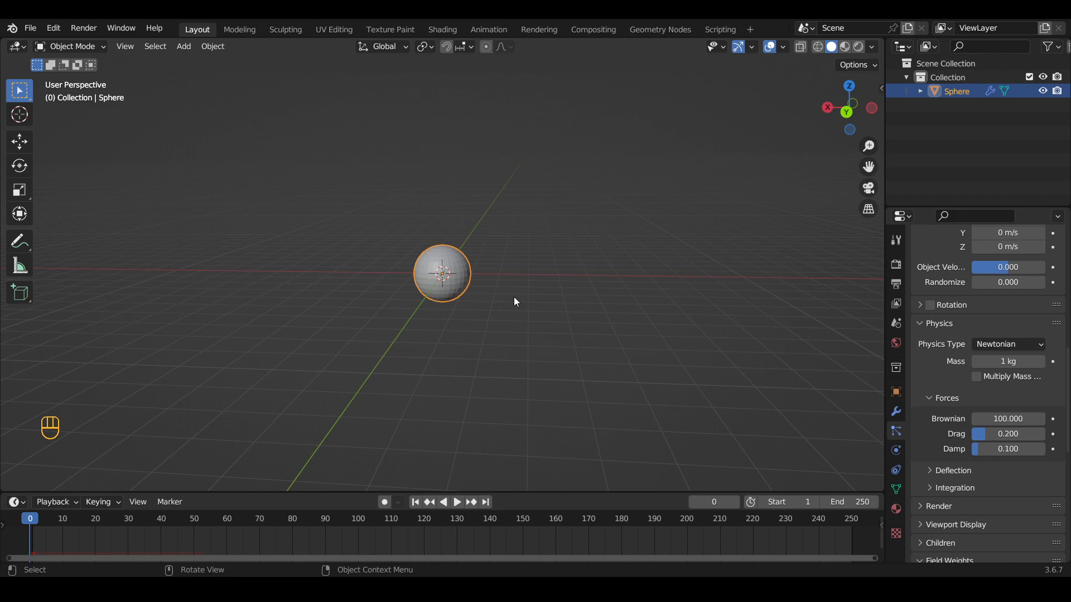
key("shift")
key("shift+a")
mouse_move(511, 296)
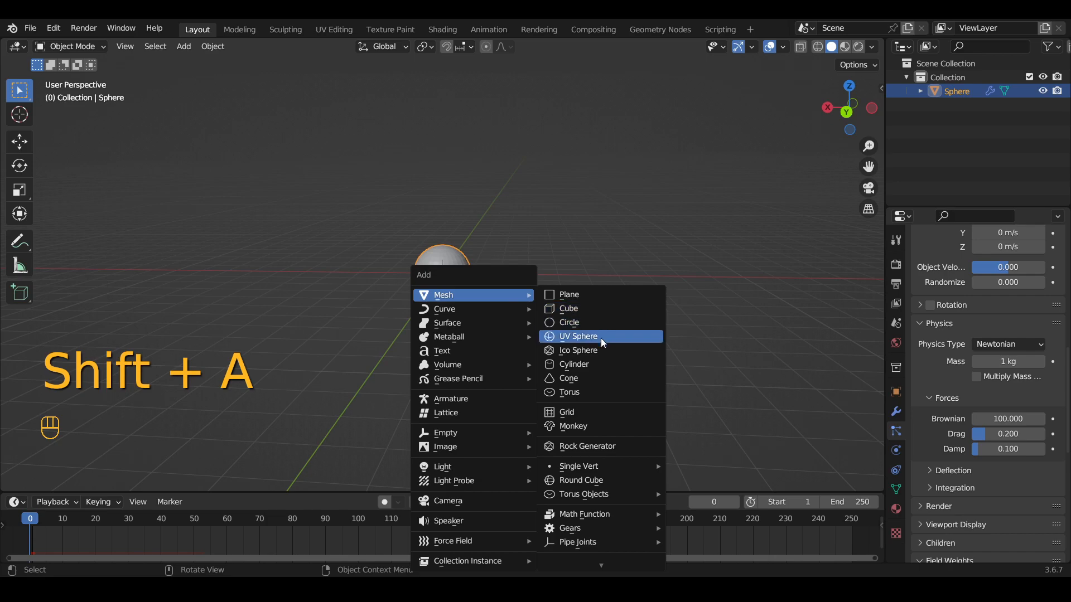
left_click(593, 350)
key("g")
left_click(801, 350)
middle_click_drag(653, 351, 699, 379)
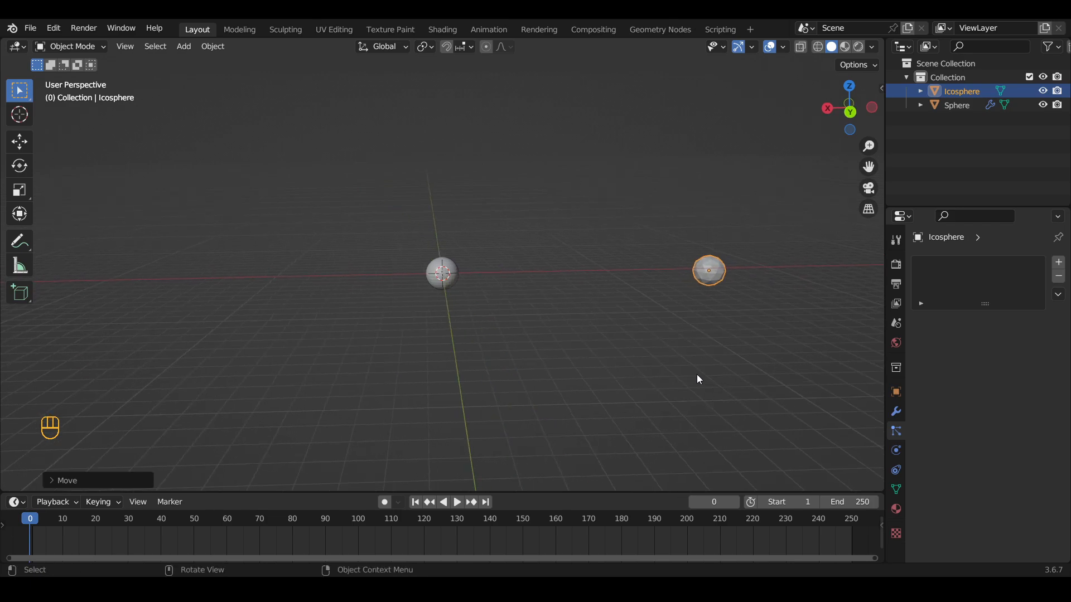
Set the UV sphere's particle system to render as Object, using the ico sphere as the instance object
left_click(453, 282)
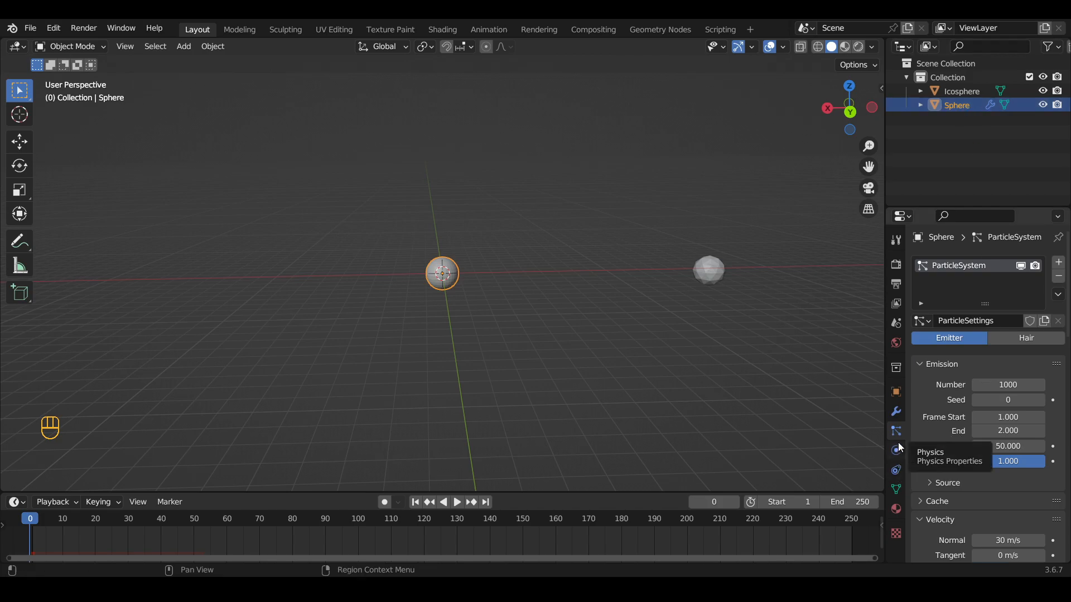
scroll(969, 447, "down", 8)
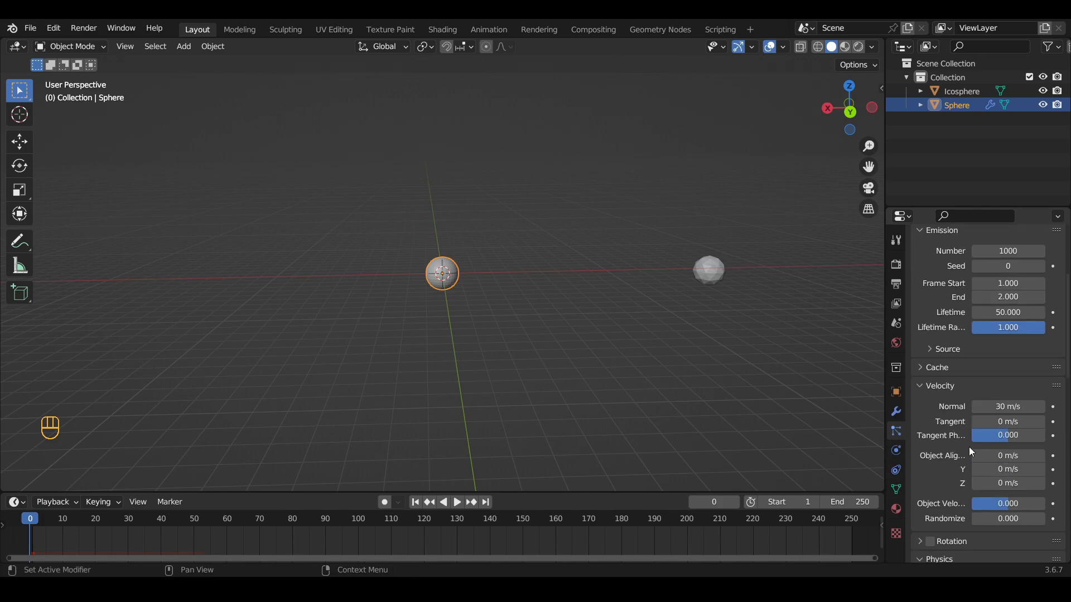
scroll(969, 447, "down", 13)
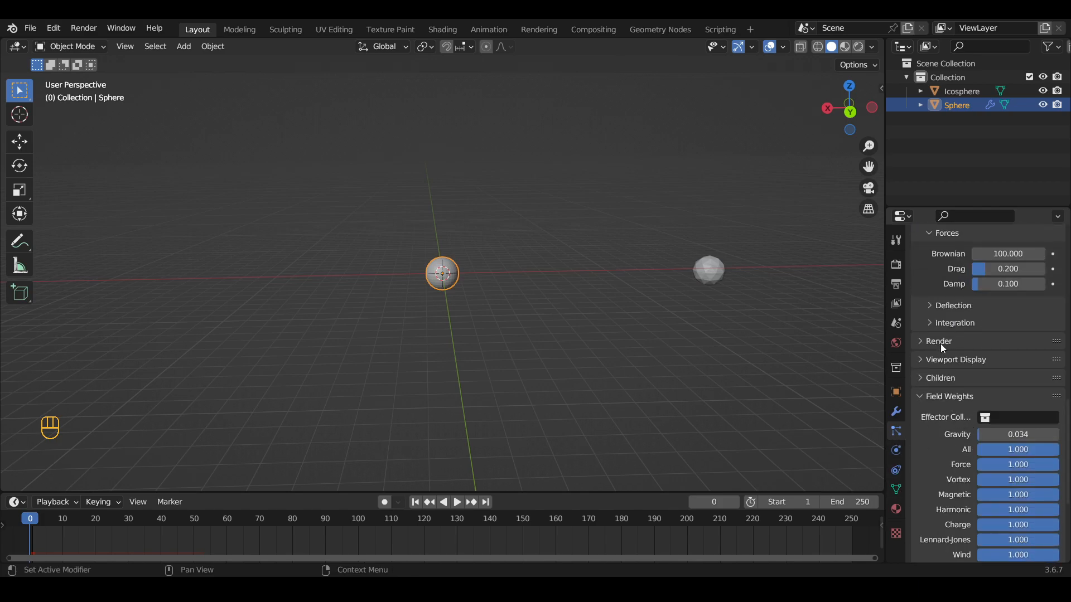
left_click(940, 342)
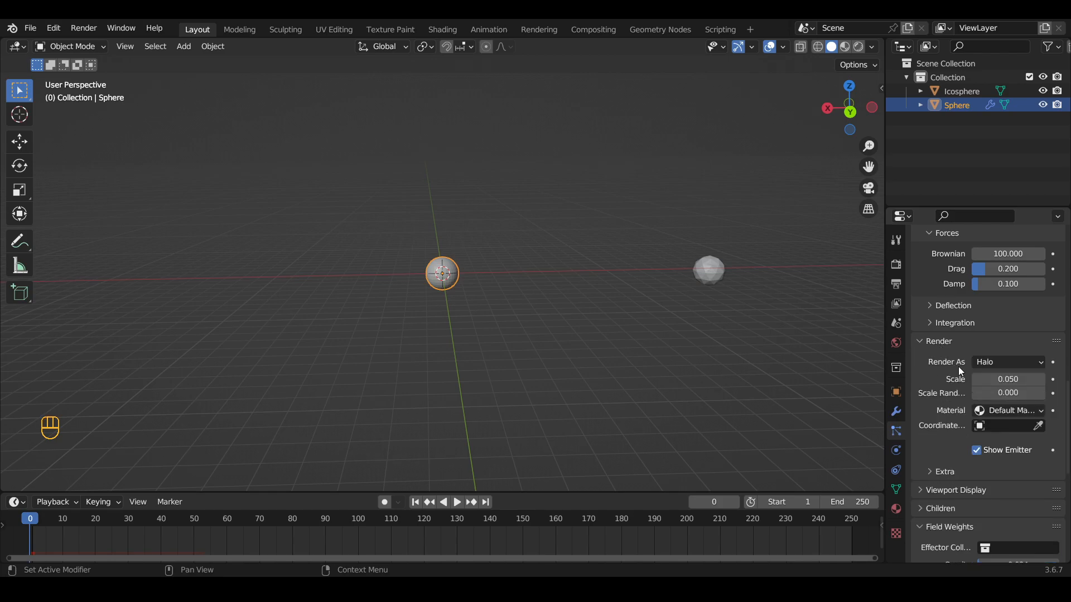
left_click(1006, 362)
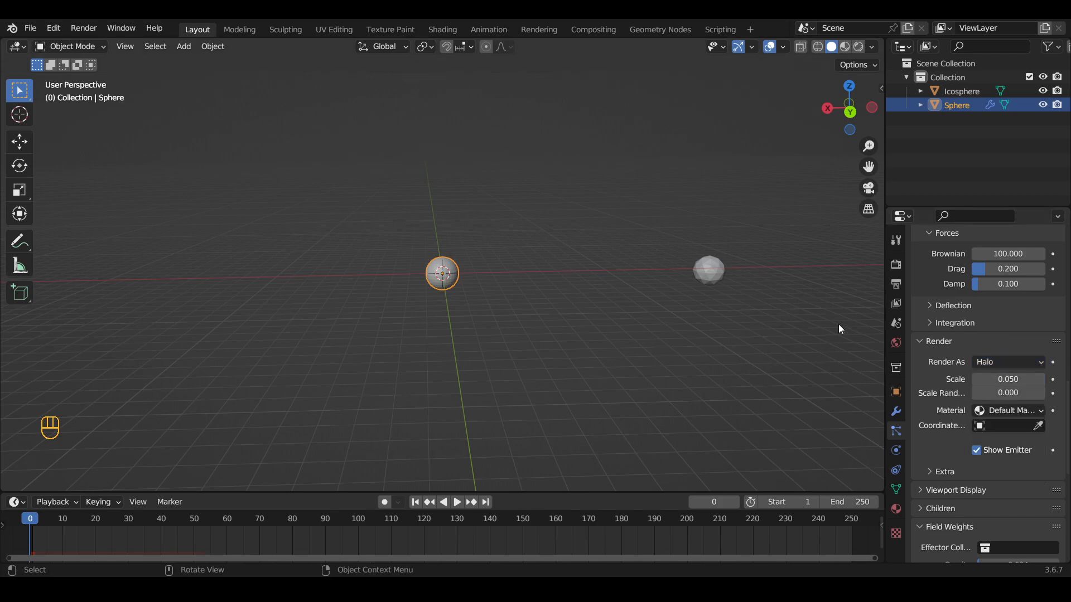
left_click(1020, 366)
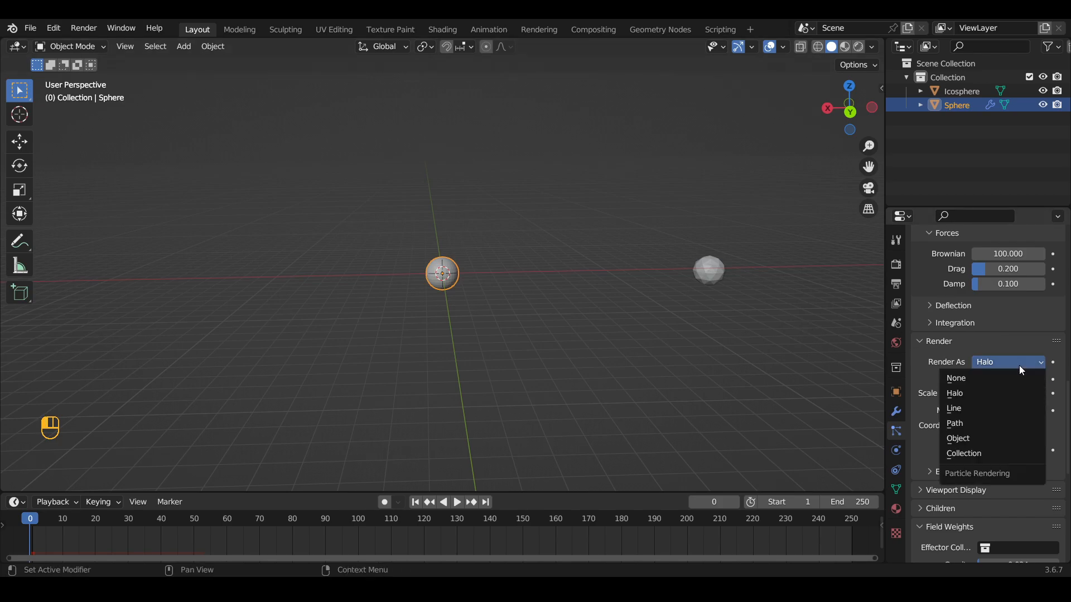
left_click(995, 438)
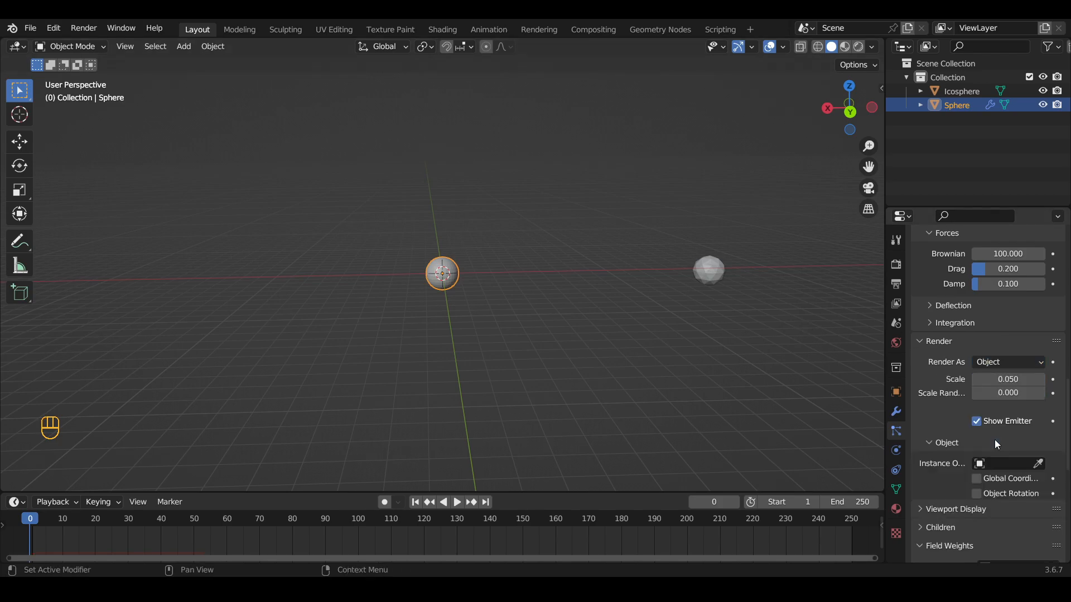
left_click(1038, 466)
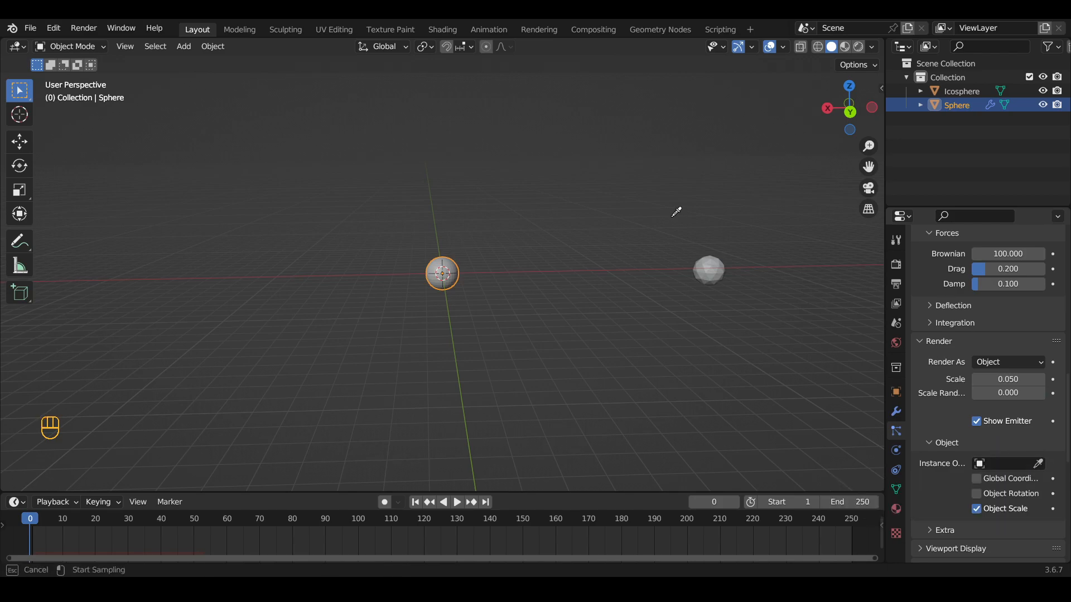
left_click(720, 265)
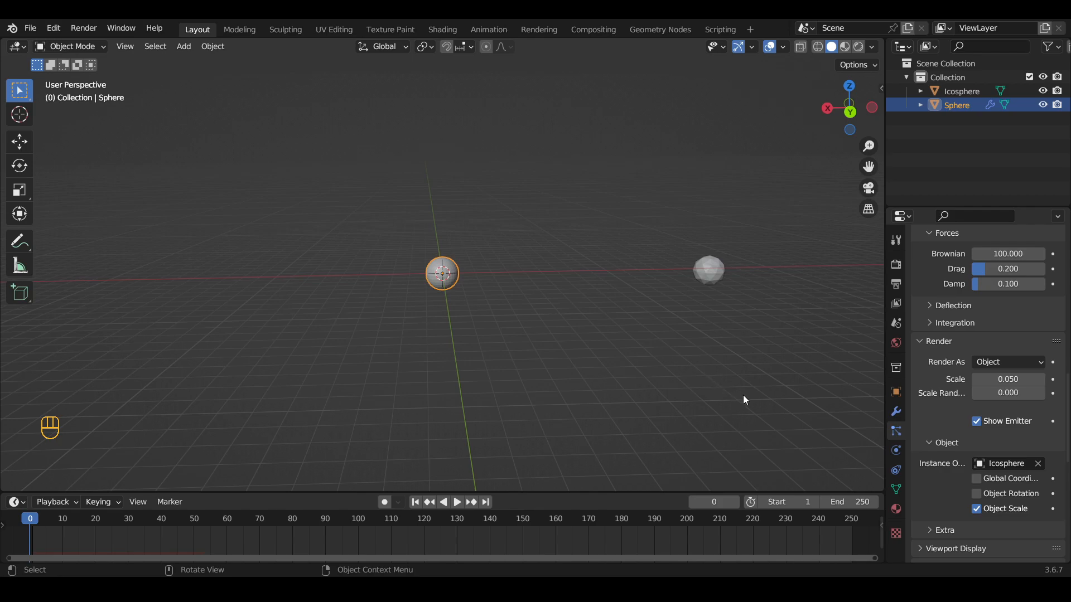
Give the ico sphere a new material with an Emission surface shader and a bright cyan-blue colour
left_click(896, 510)
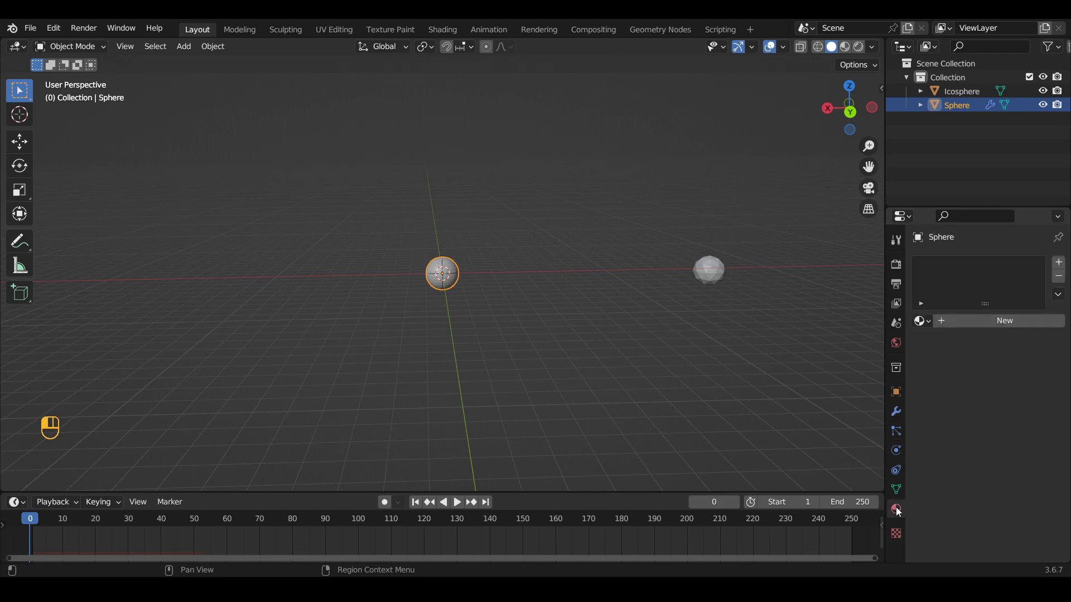
left_click(714, 273)
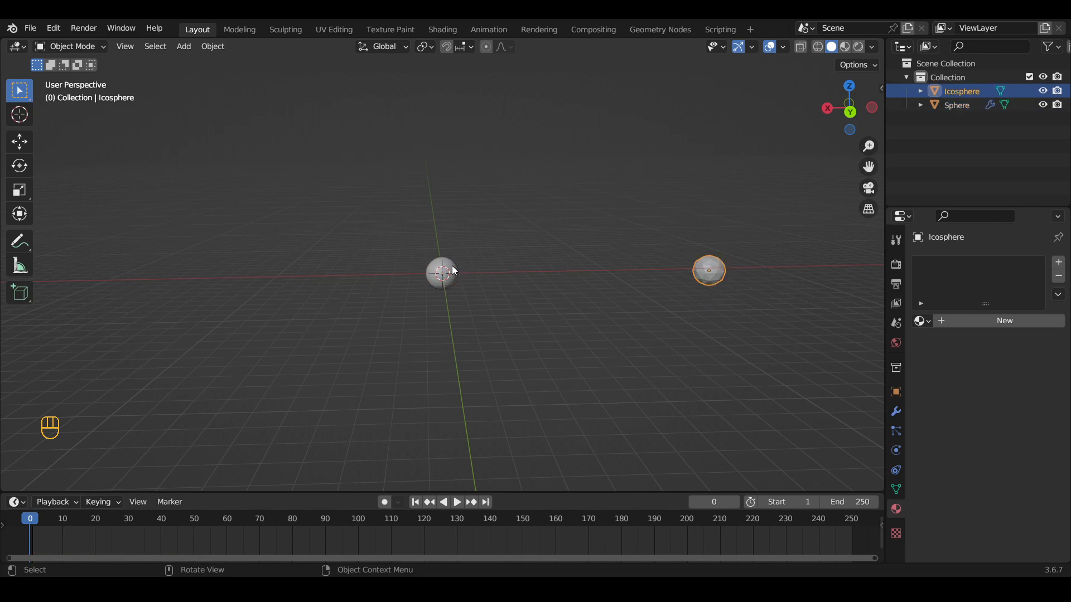
left_click(1003, 325)
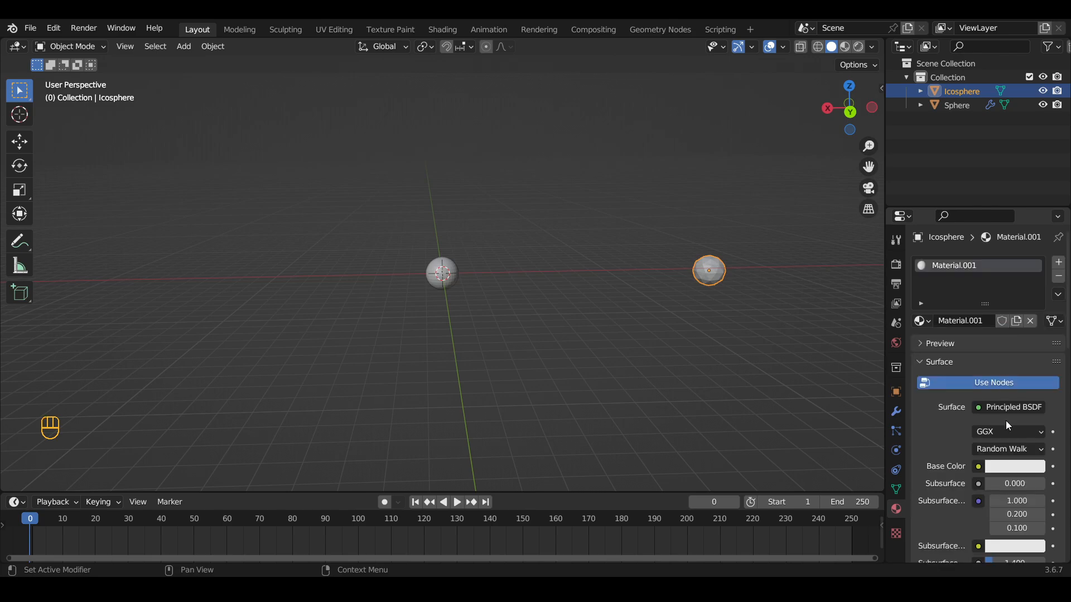
left_click(1007, 409)
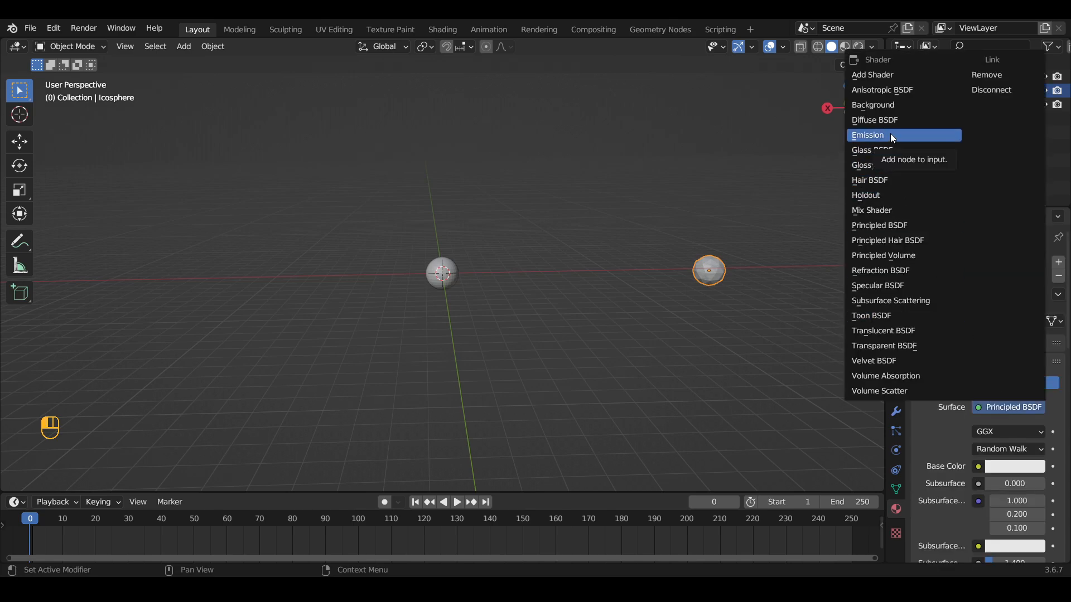
left_click(998, 406)
left_click(869, 136)
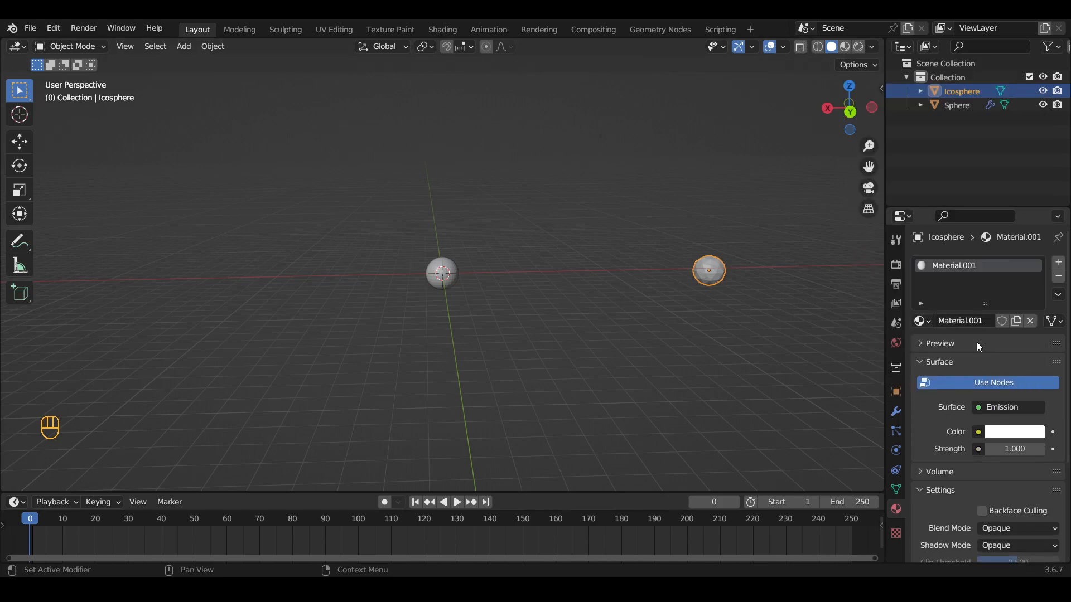
left_click(1014, 436)
left_click_drag(1008, 278, 953, 239)
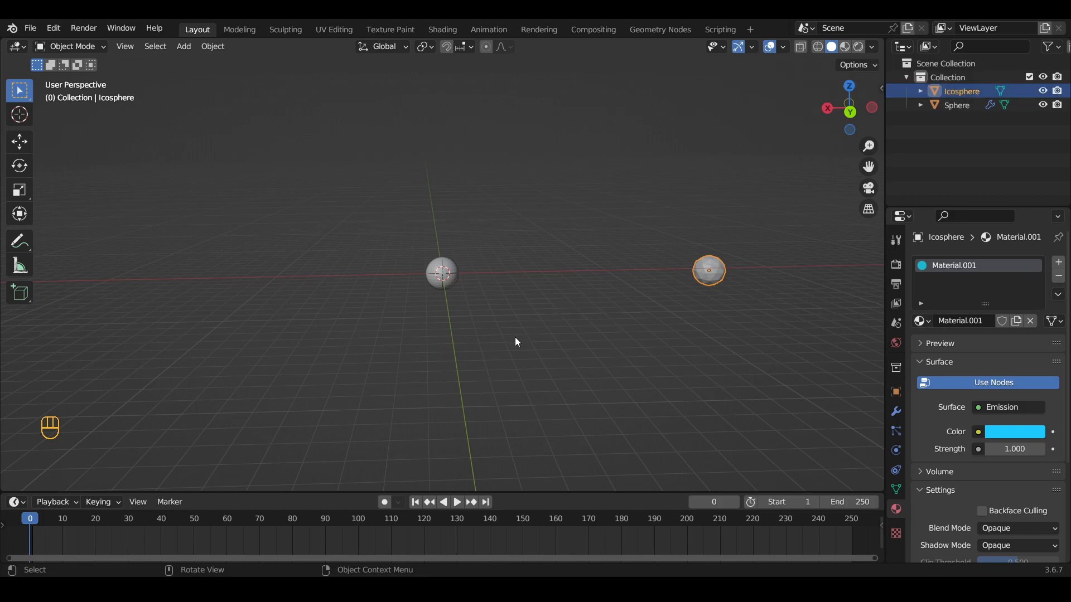
Switch the 3D viewport to Rendered shading
key("z")
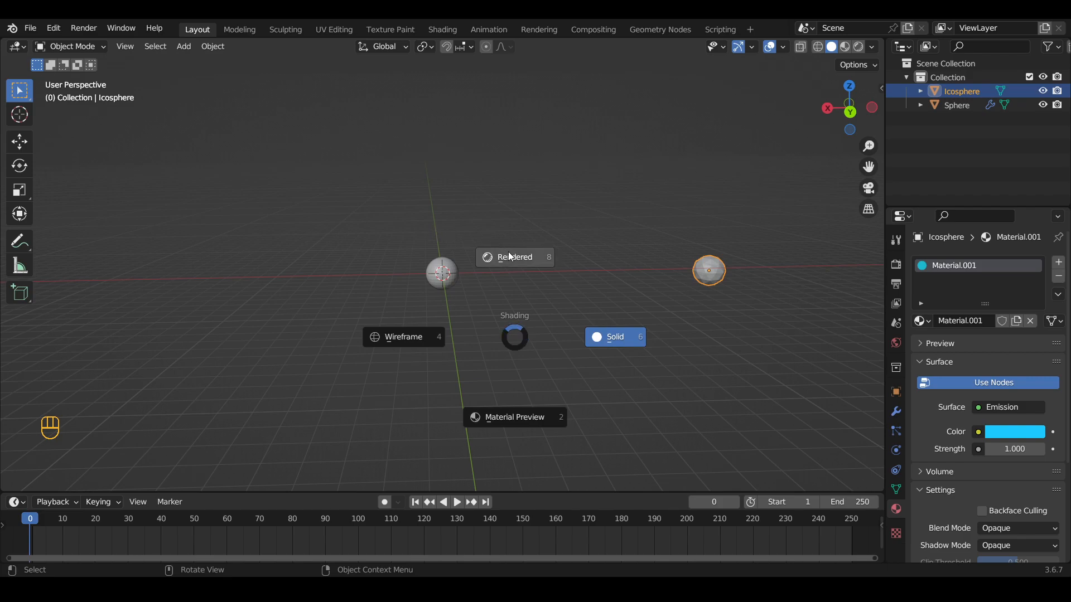
key("Escape")
key("z")
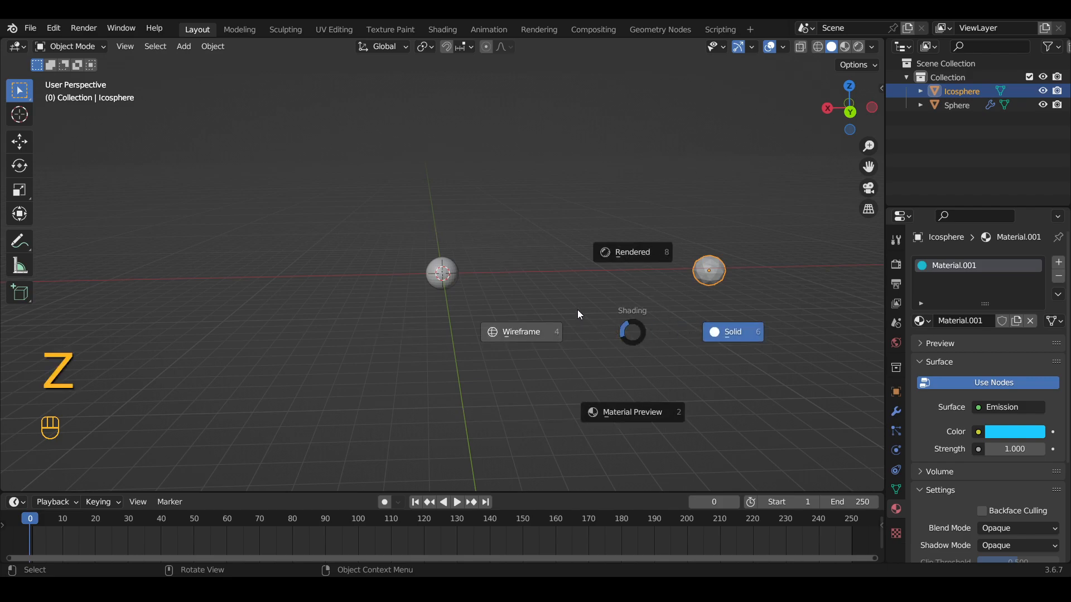
left_click(623, 252)
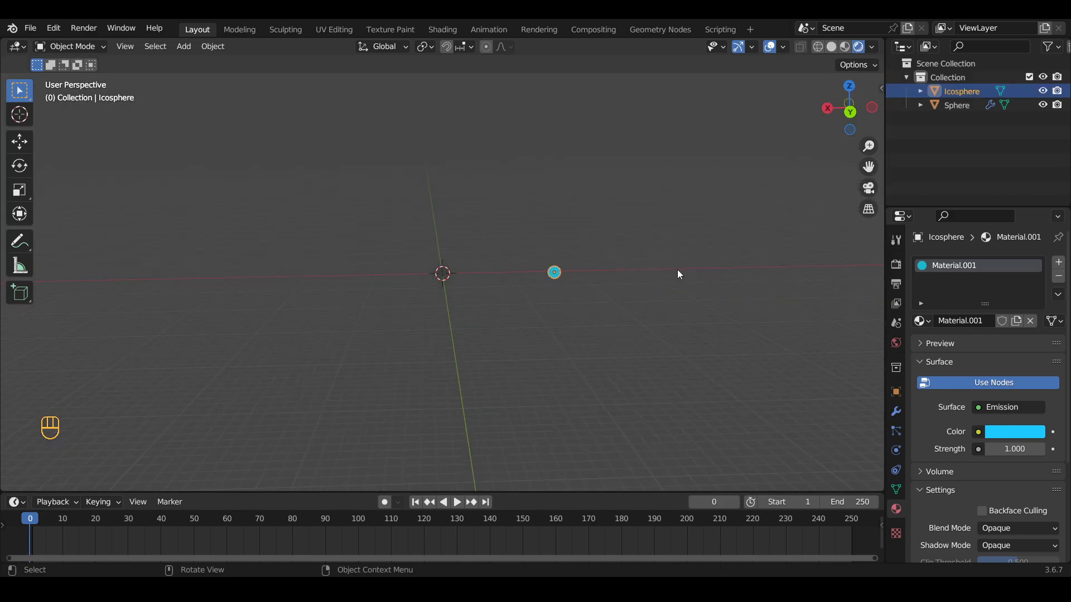
Set the ico sphere material's emission strength to 100 and enable Bloom in the Eevee render settings
left_click(1008, 449)
type("100")
key("Return")
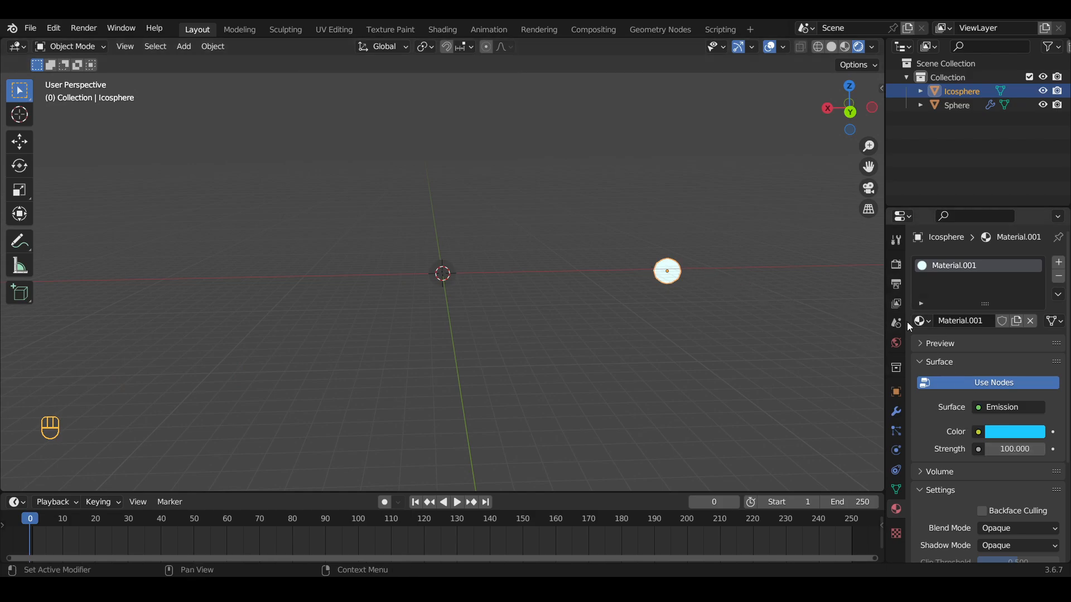
left_click(895, 267)
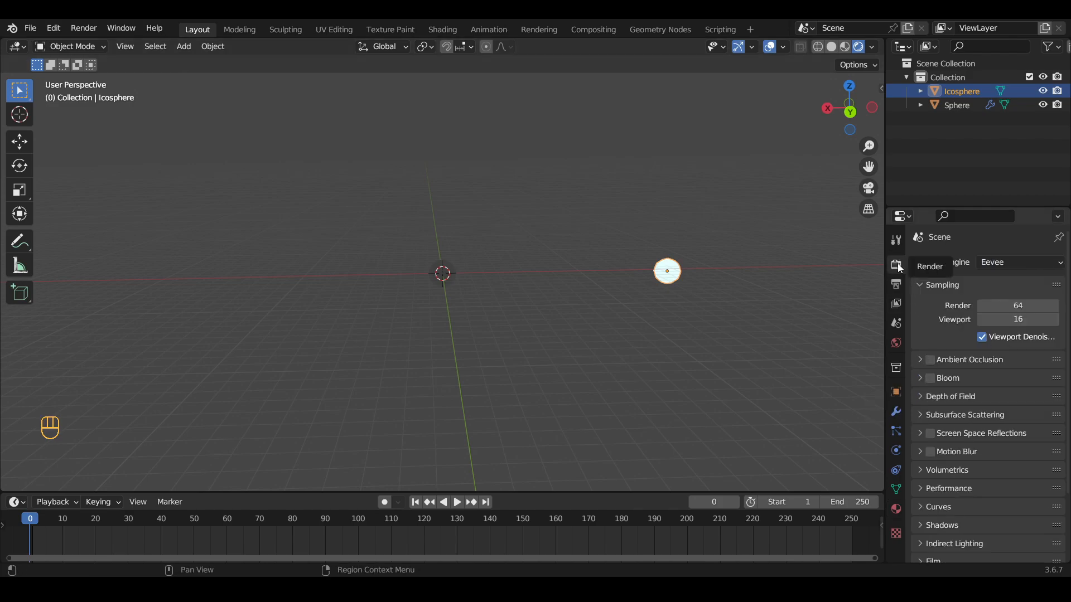
left_click(930, 378)
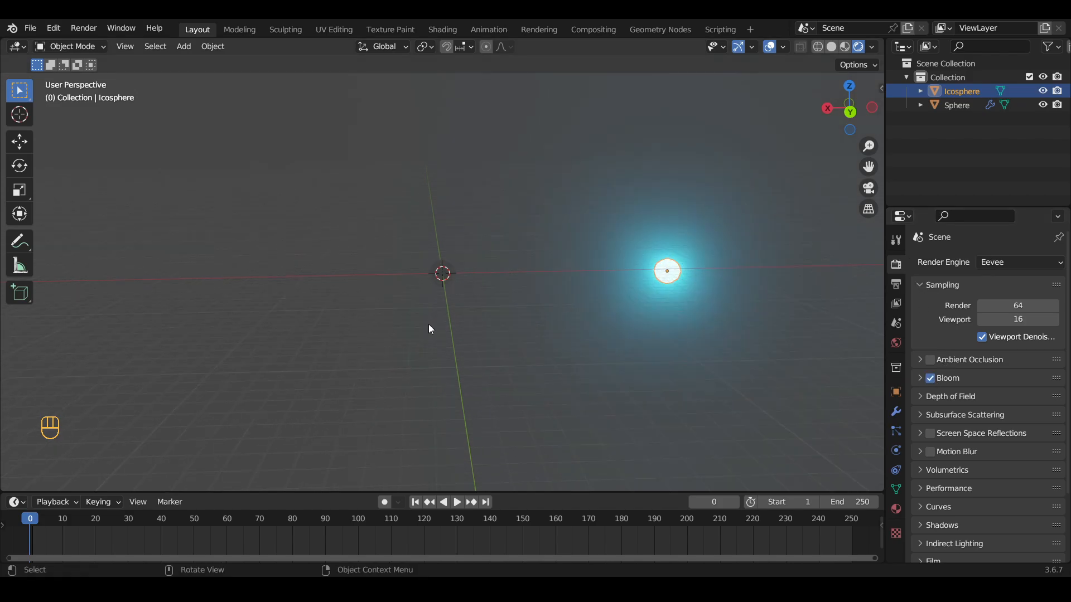
Play the glowing particle burst several times from its early frames and stop the animation at frame 31
key("space")
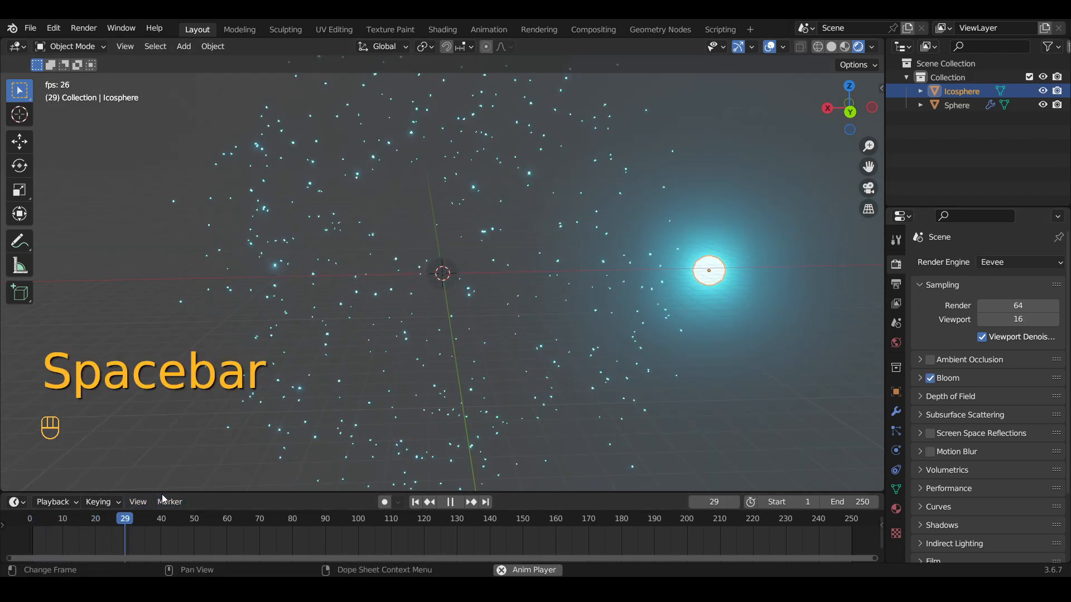
left_click(54, 521)
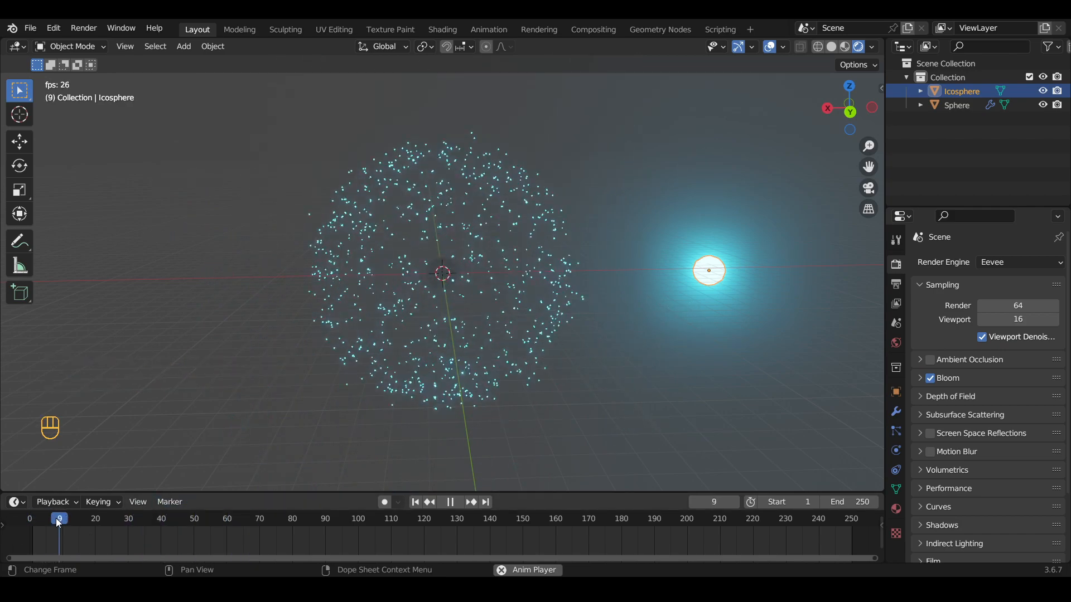
left_click(18, 518)
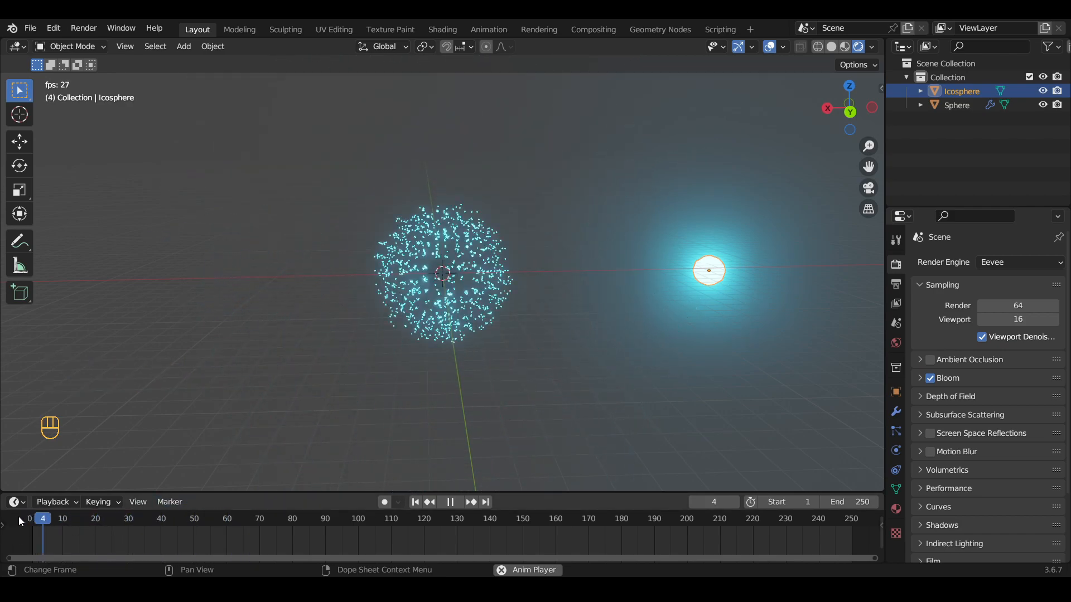
left_click(41, 521)
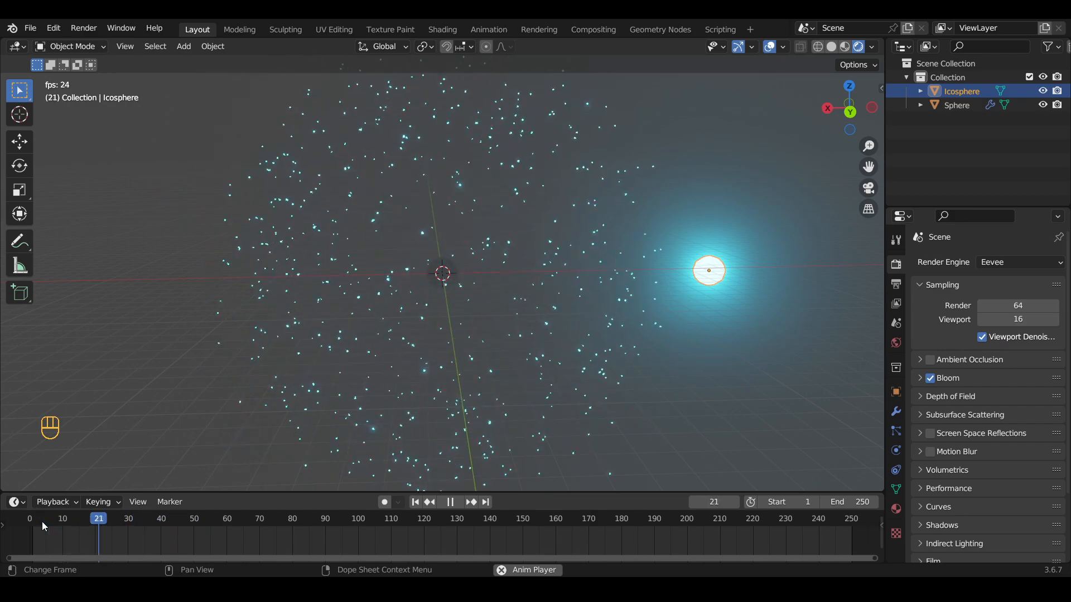
left_click(42, 521)
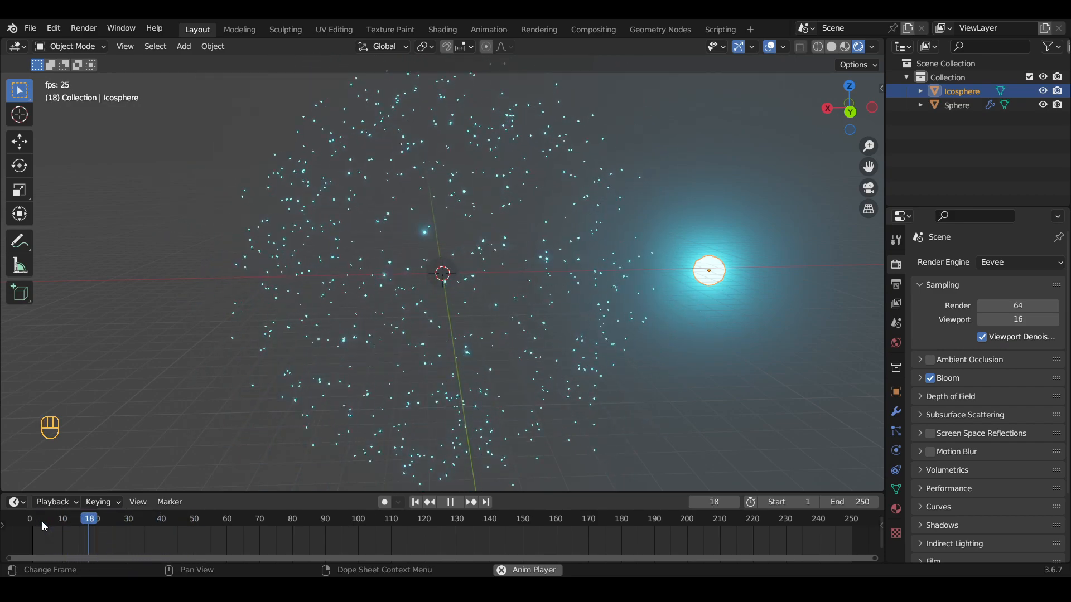
left_click(42, 521)
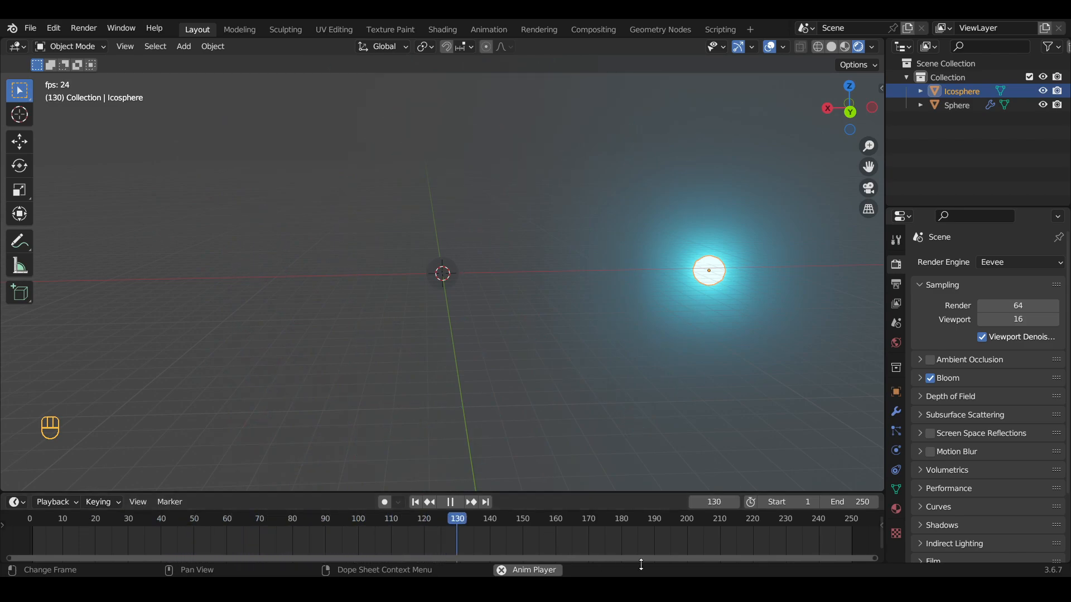
left_click(440, 521)
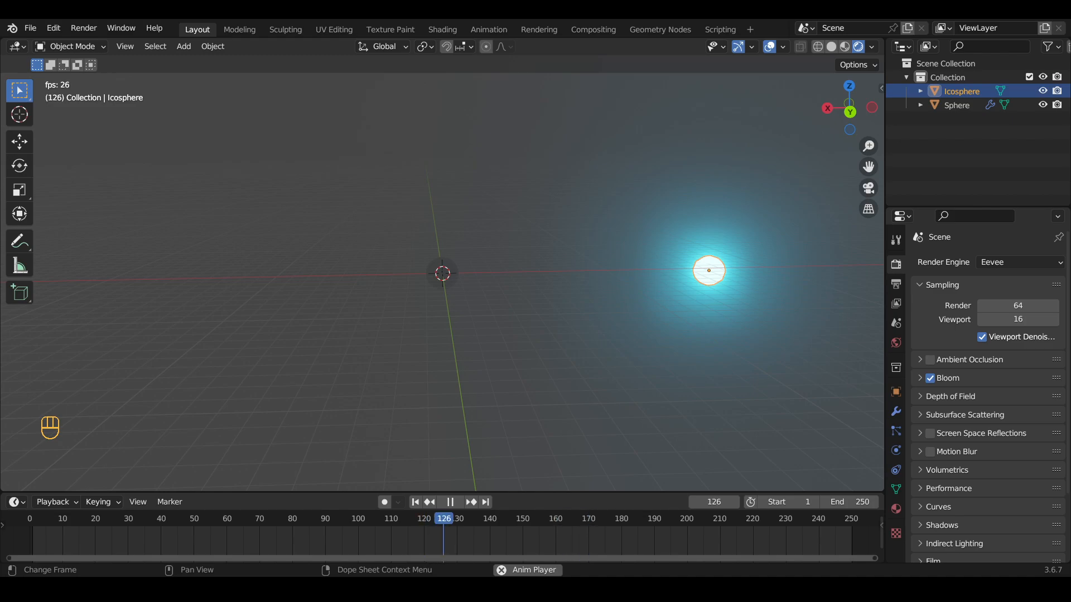
left_click(85, 525)
key("space")
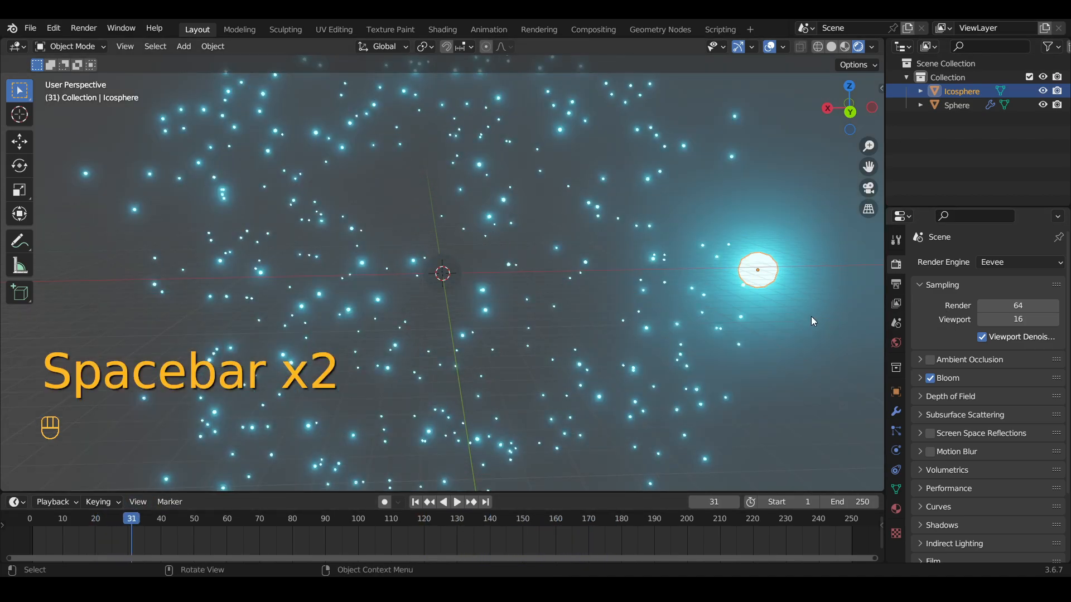
scroll(811, 316, "down", 5)
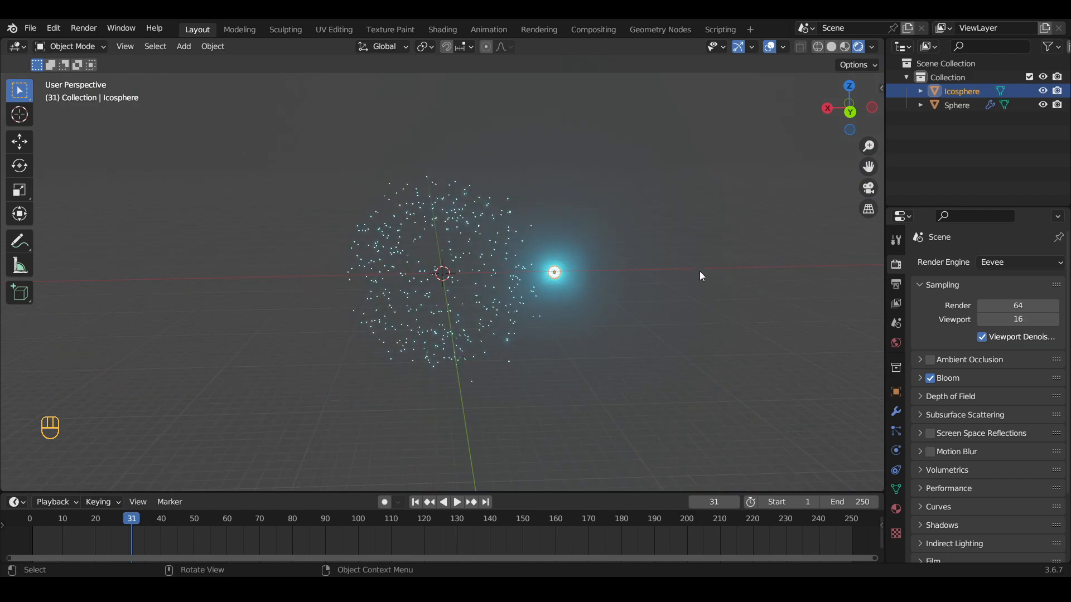
scroll(570, 281, "up", 4)
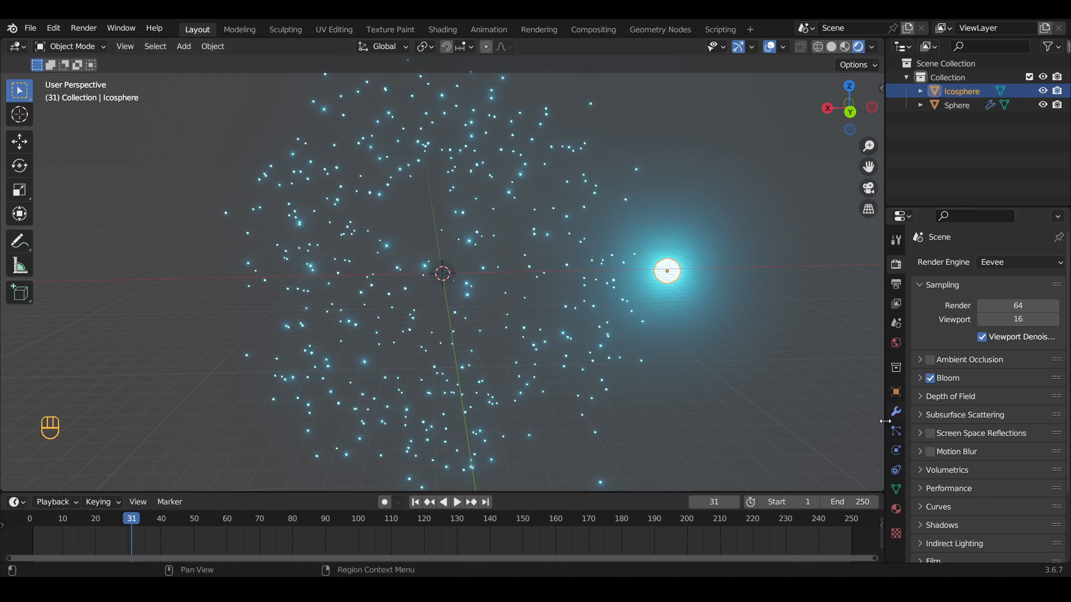
Select the UV sphere, show its particle system settings and widen the properties editor
left_click(948, 107)
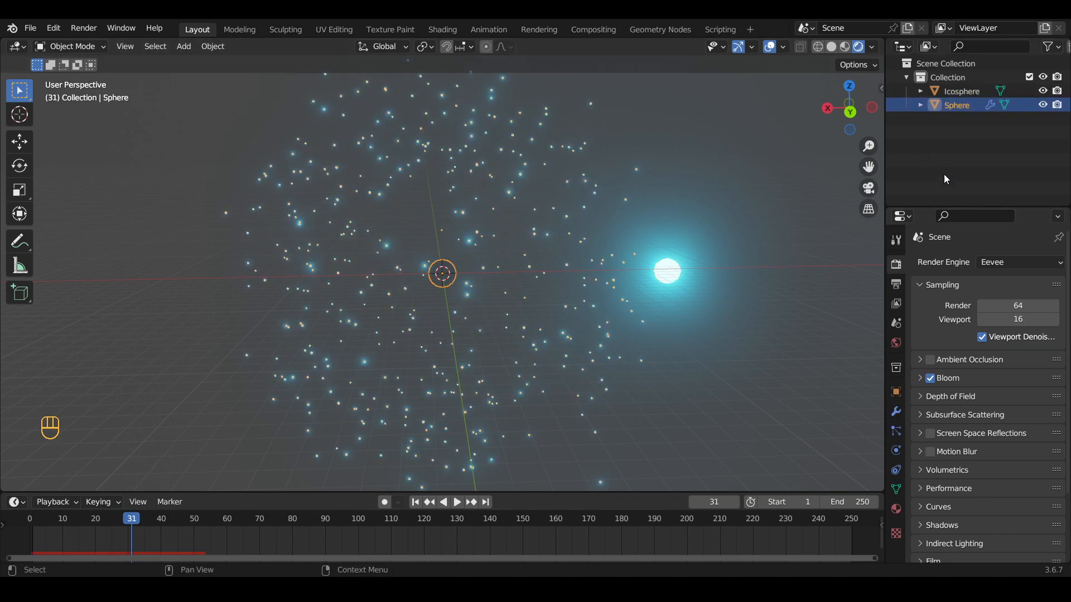
left_click(898, 433)
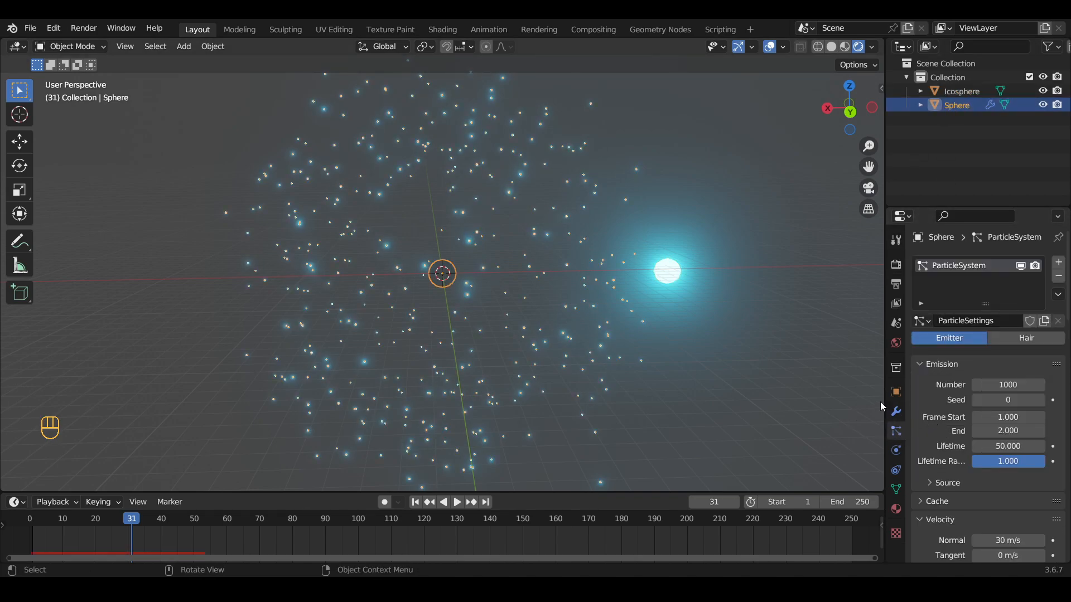
left_click_drag(885, 352, 819, 352)
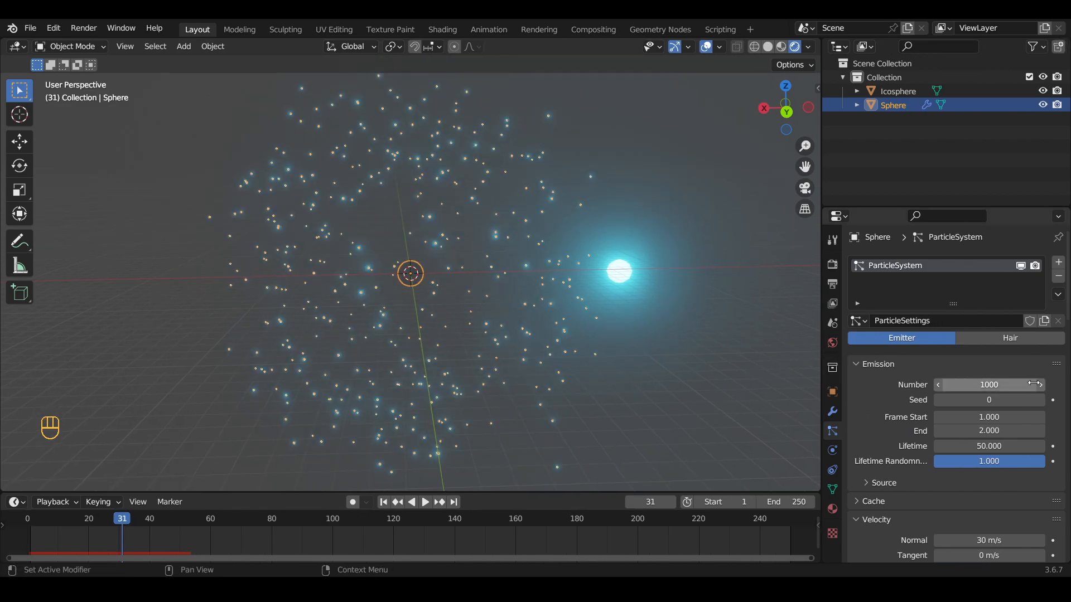
Replay the particle burst from the start of the timeline and stop it at frame 10
left_click_drag(99, 516, 21, 517)
key("space")
key("space")
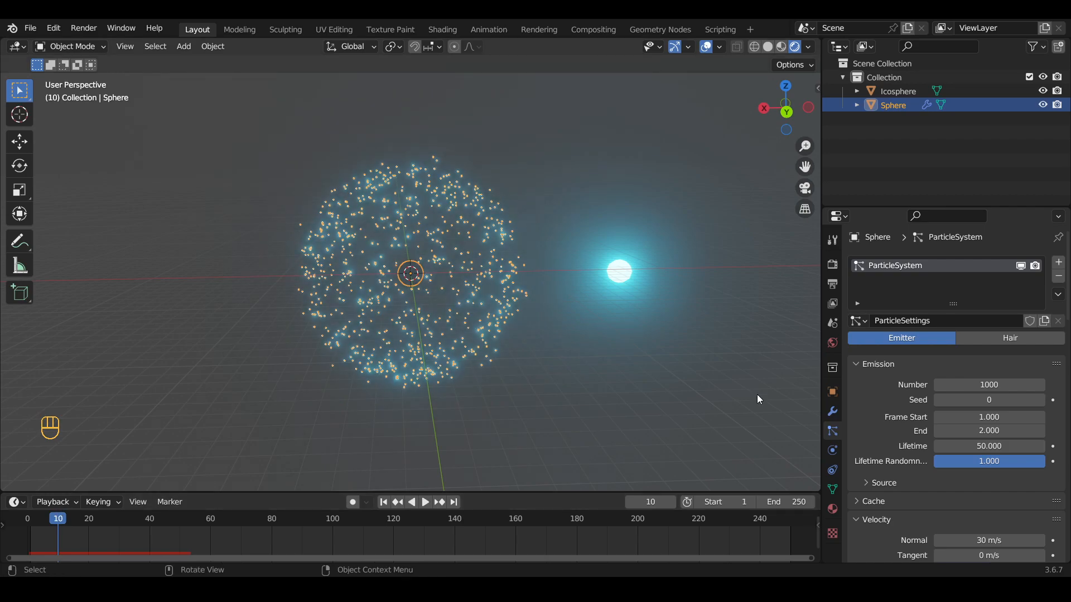
Set the sphere's particle emission seed to 3 and the number of particles to 10000
left_click(1042, 400)
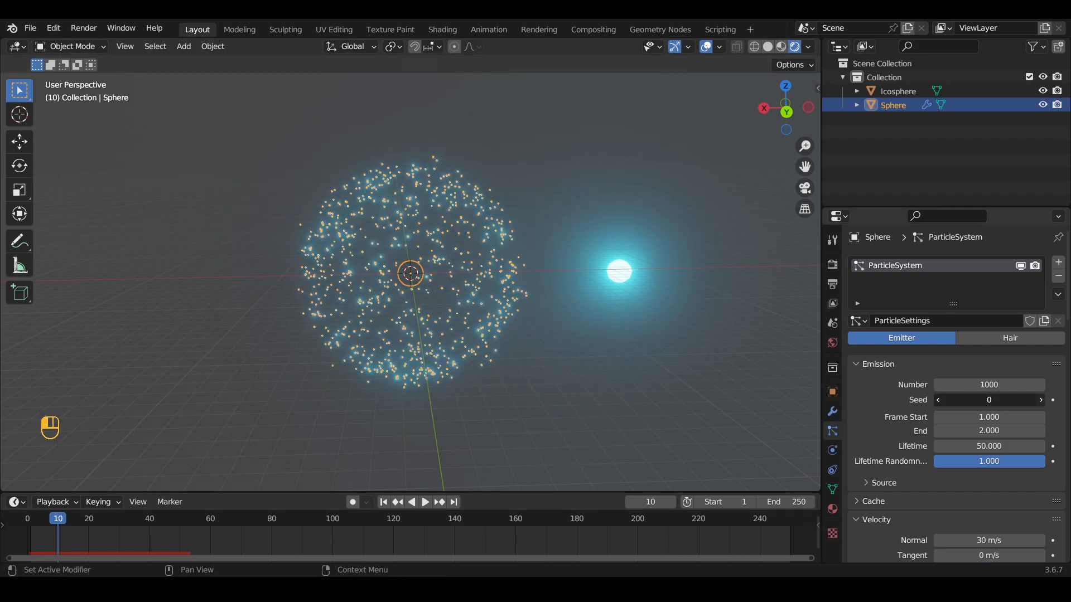
left_click(1042, 400)
left_click(1043, 401)
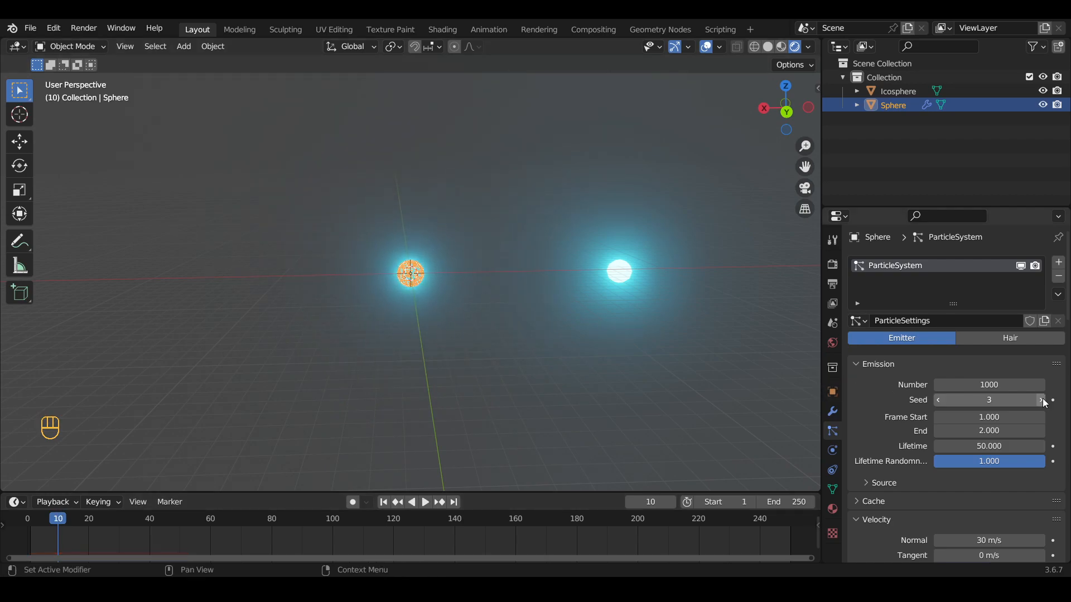
left_click(991, 387)
type("10")
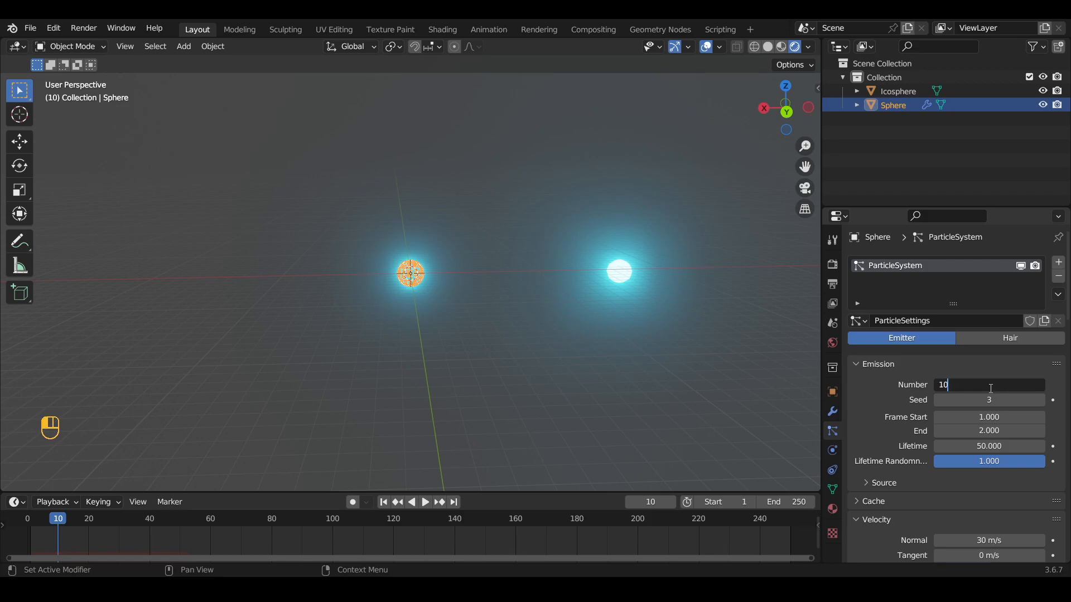
type("000")
key("Return")
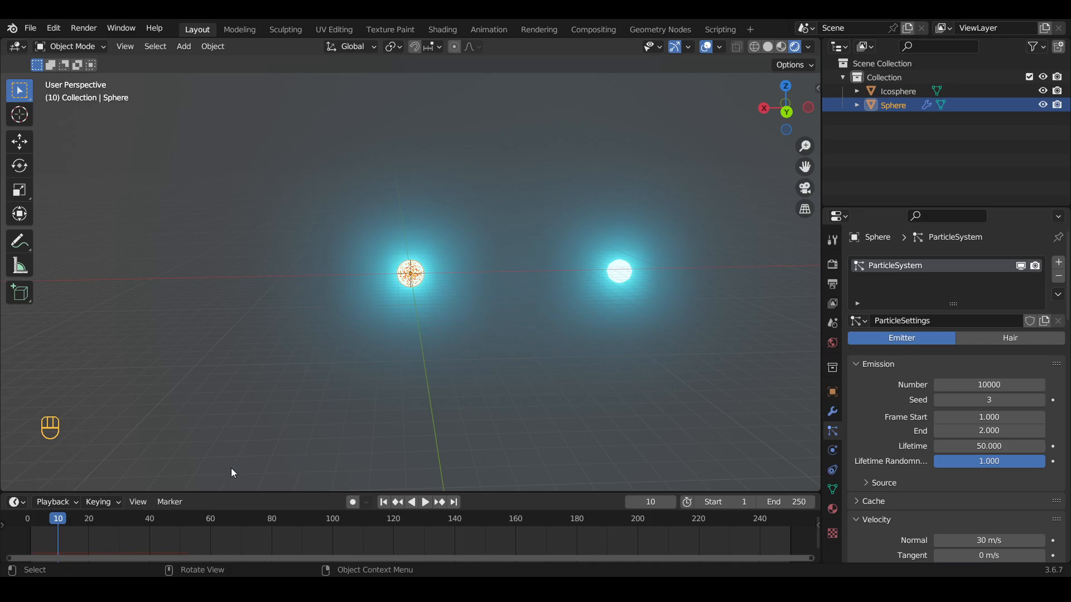
Deselect the sphere while playing the denser particle burst several times, and stop the animation at frame 51
key("space")
left_click(670, 369)
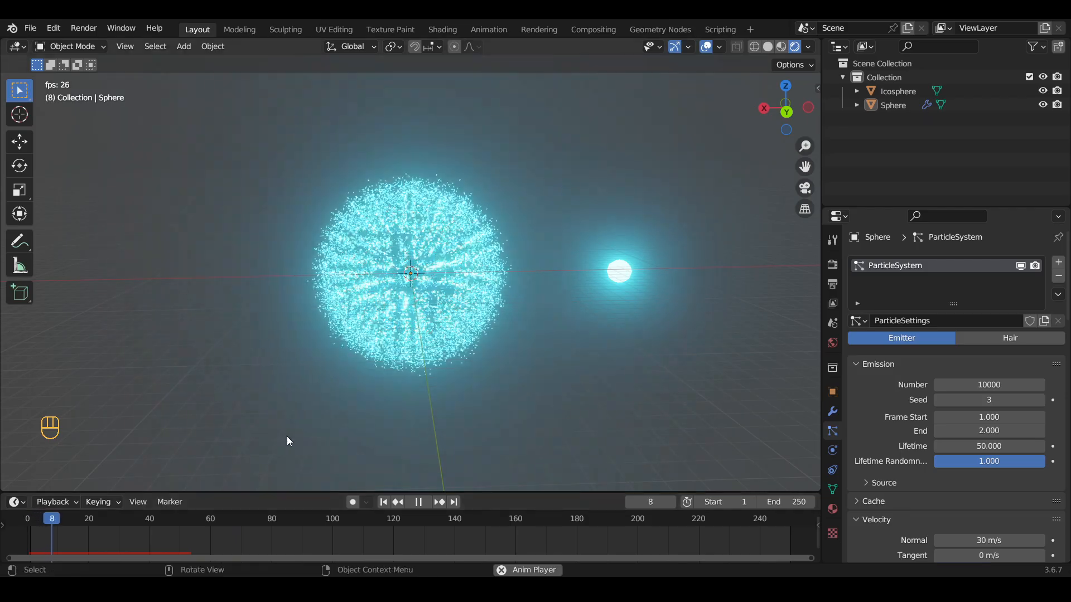
key("space")
key("space")
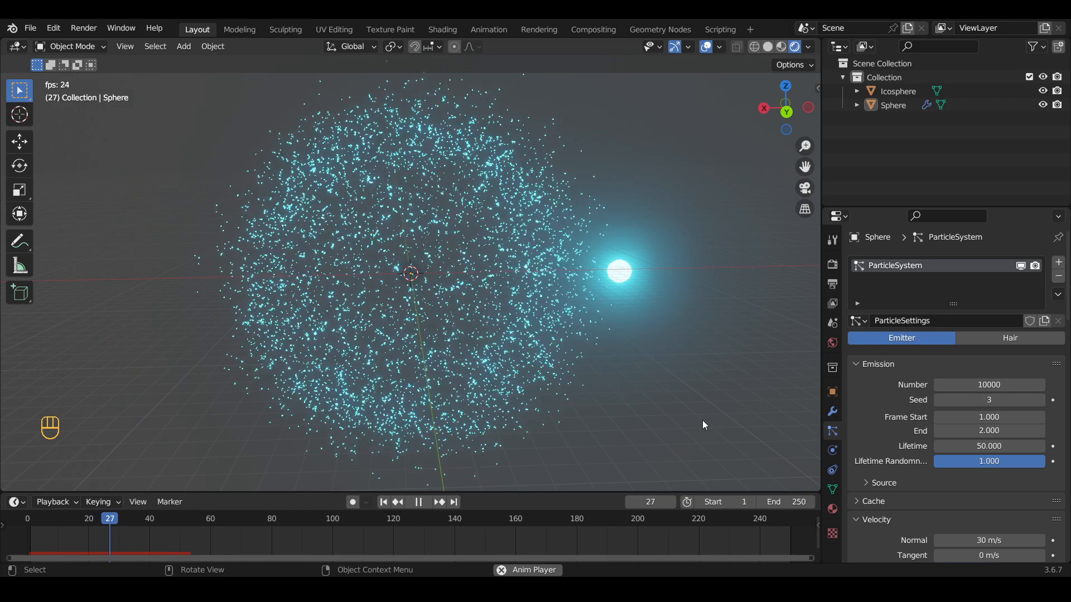
key("space")
key("space")
key("space")
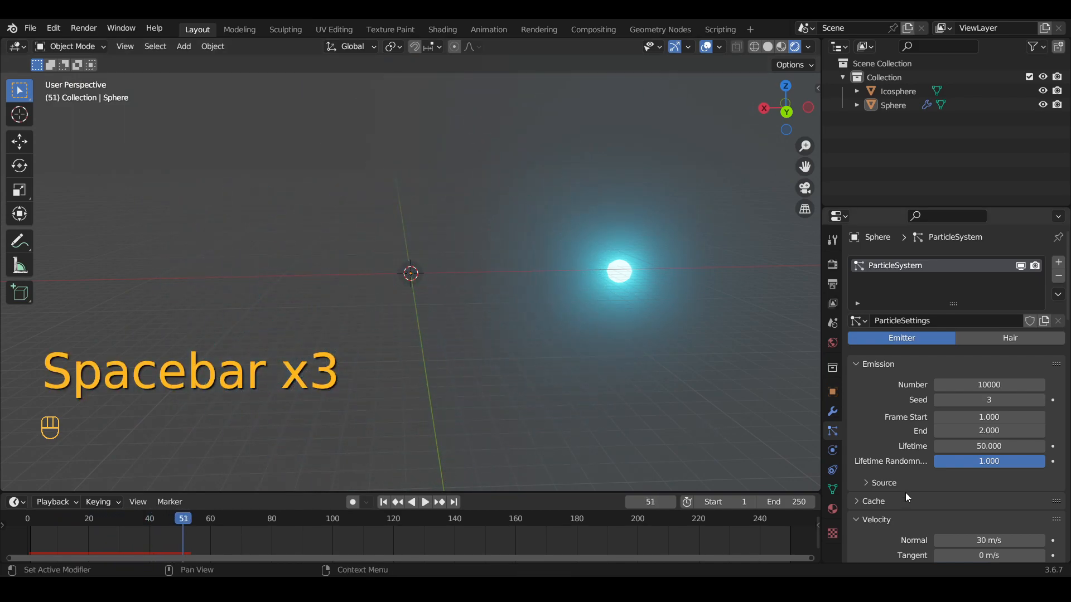
scroll(903, 494, "down", 2)
left_click(892, 461)
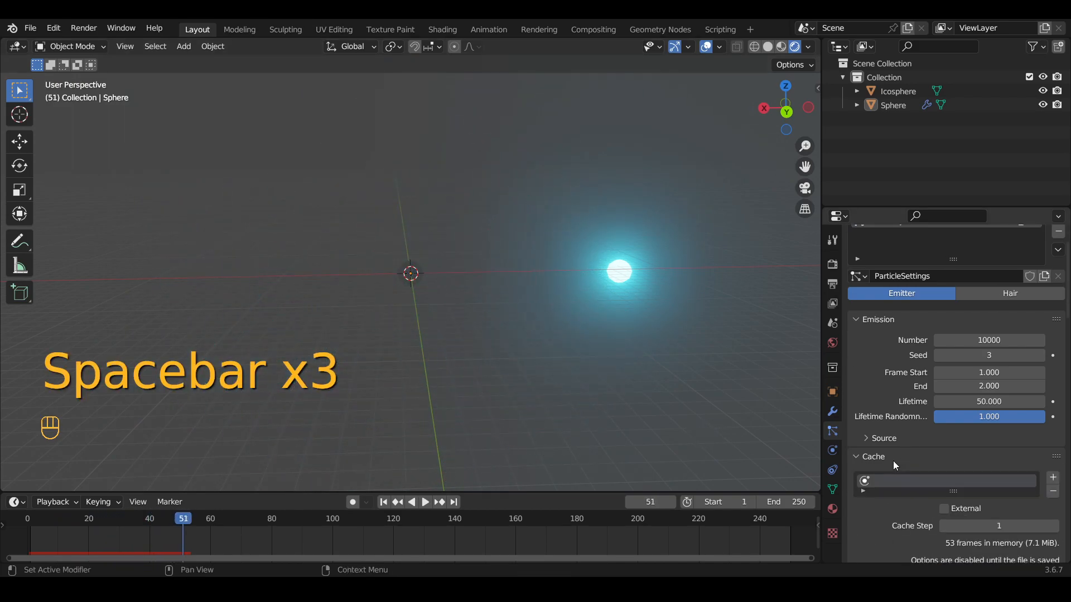
left_click(893, 460)
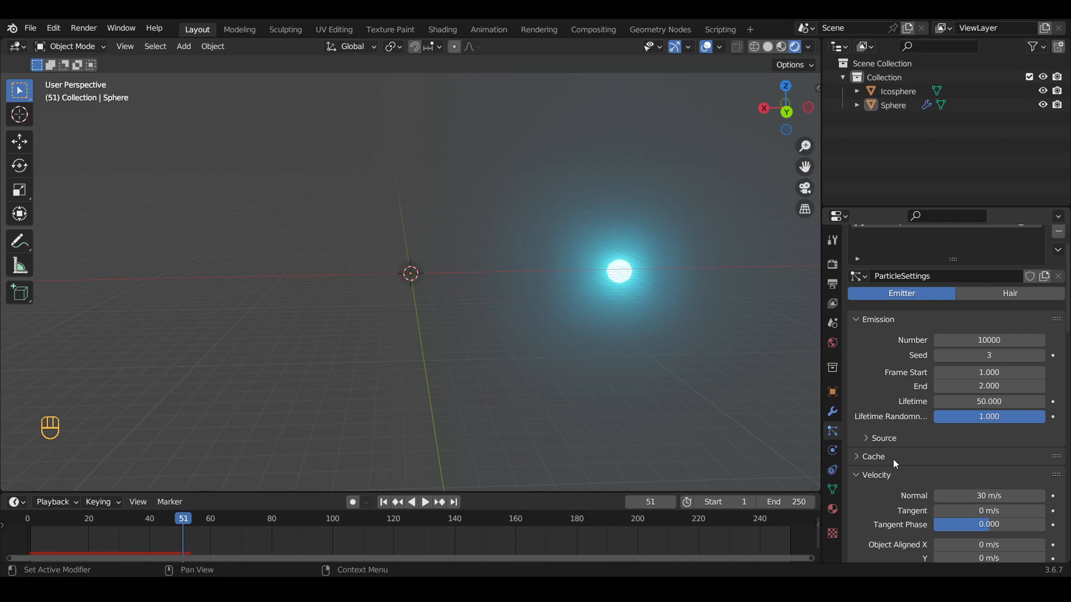
Try a particle lifetime randomness of 0 by playing the burst from frame 0, and set the randomness back to 1
left_click_drag(1038, 421, 772, 467)
left_click(28, 518)
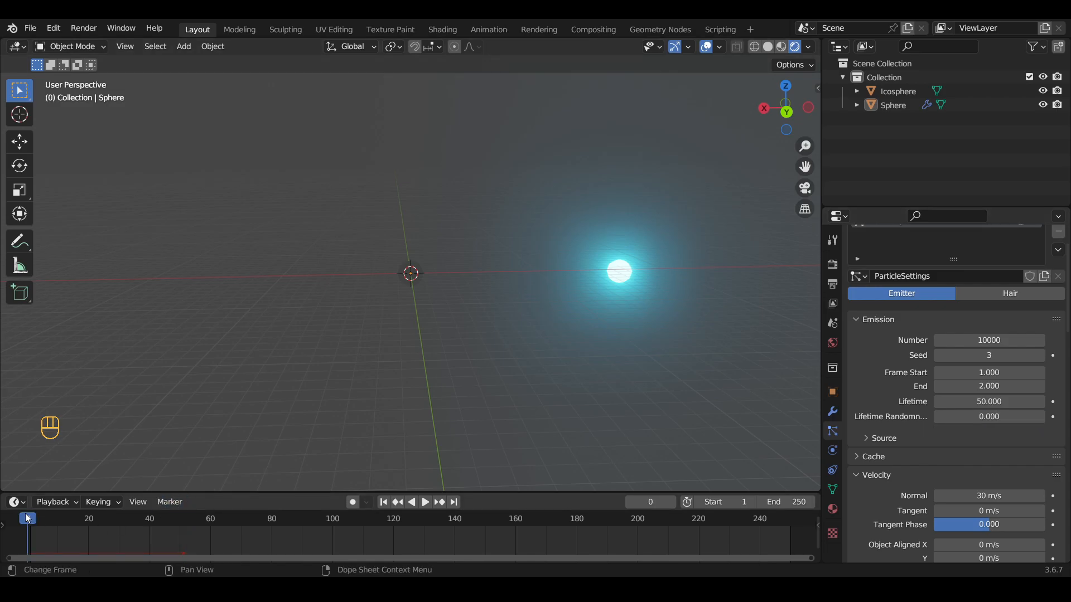
key("space")
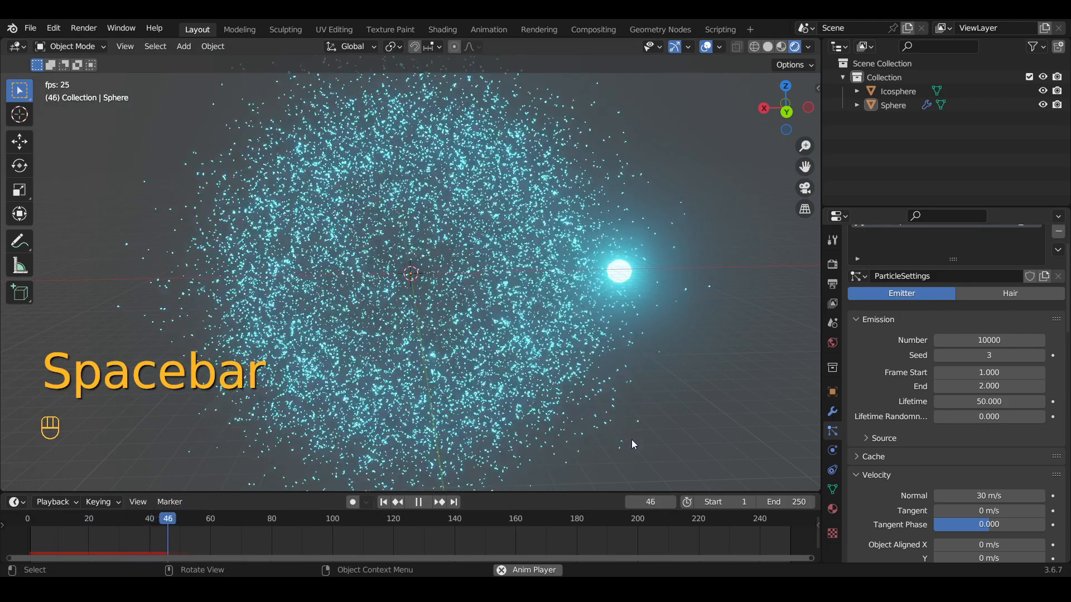
key("space")
left_click_drag(949, 422, 1046, 422)
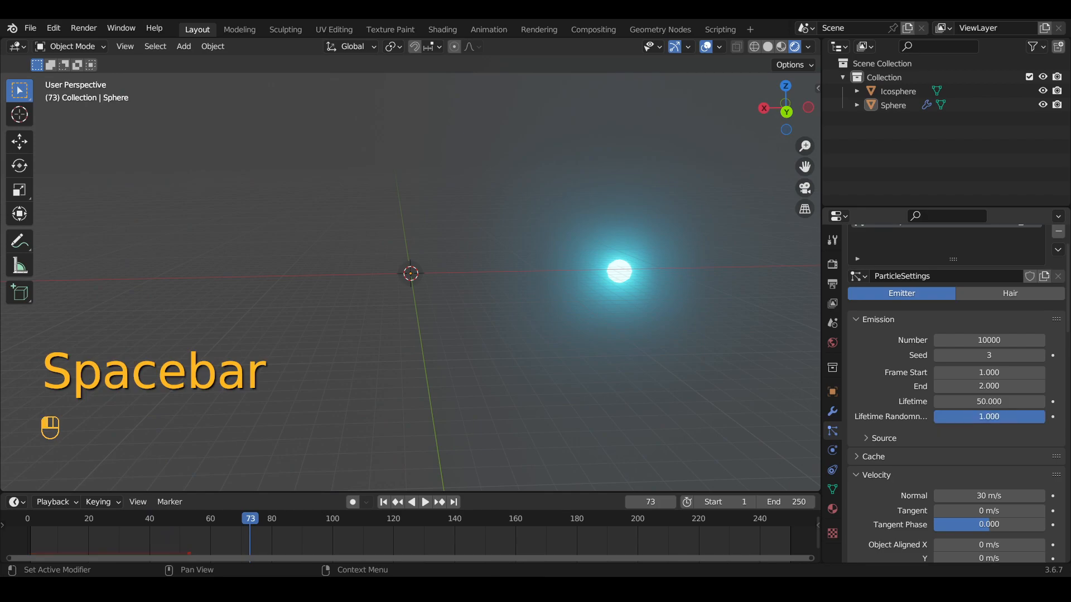
Replay the particle burst from the start of the timeline and stop it at frame 27
left_click(26, 523)
key("space")
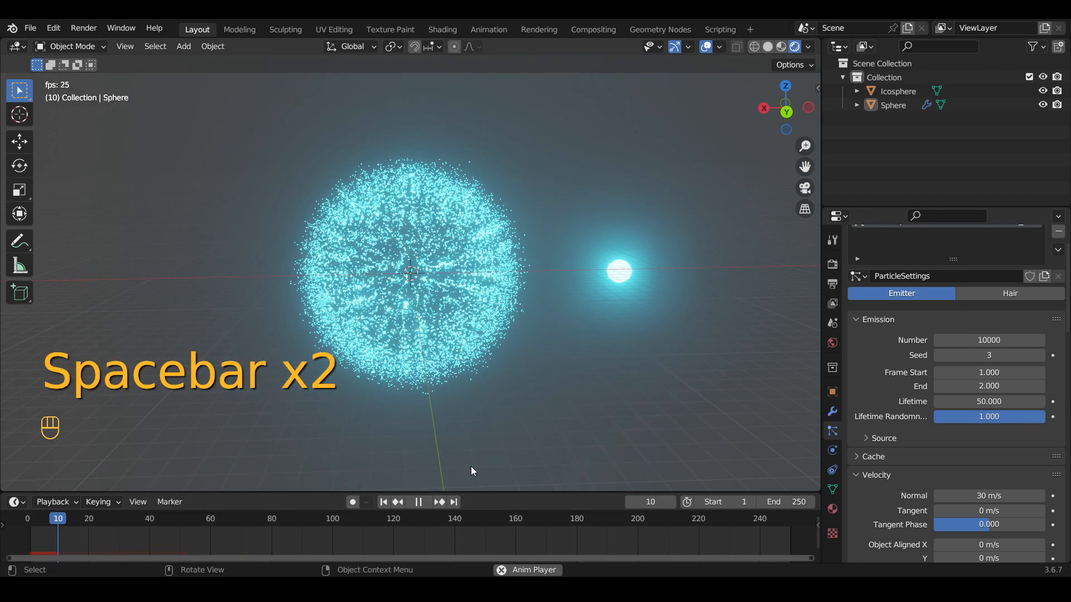
key("space")
Try a particle render scale of 0.2 and replay the burst from the start of the timeline
scroll(894, 495, "down", 4)
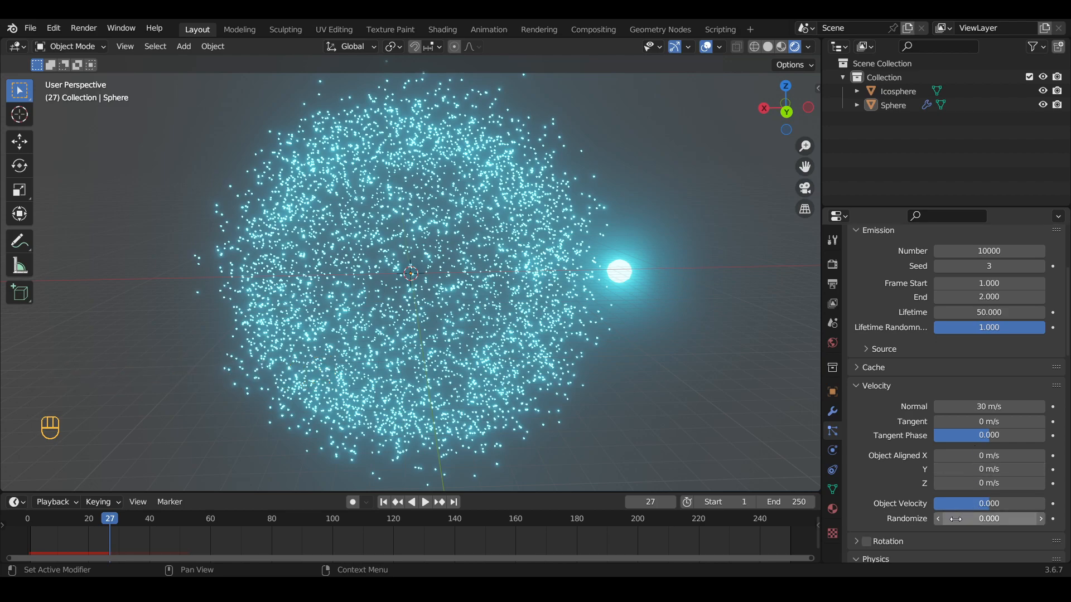
scroll(930, 539, "down", 4)
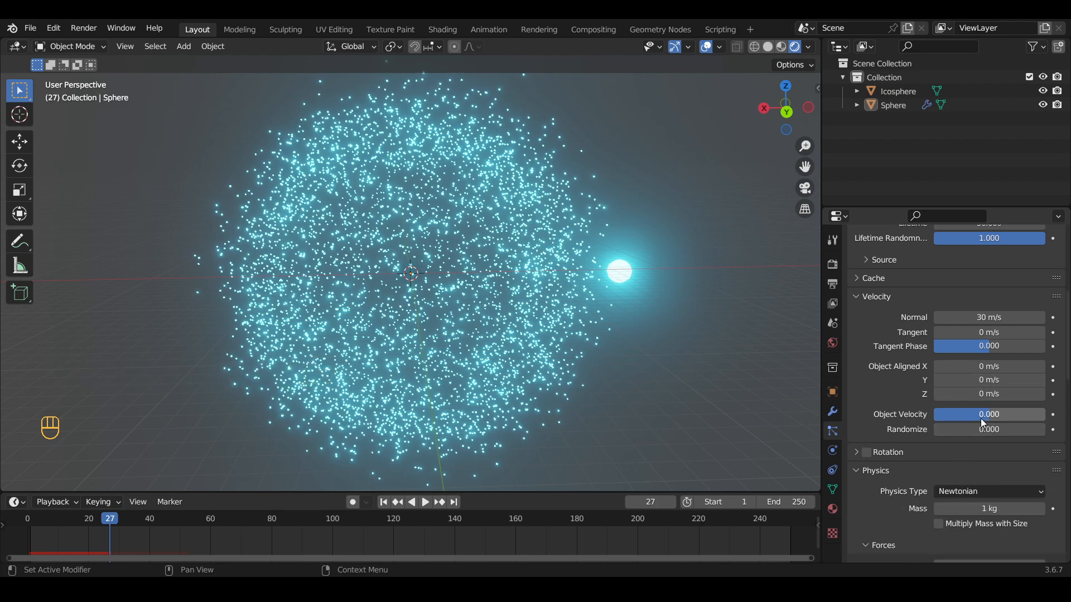
scroll(982, 427, "down", 2)
scroll(924, 430, "down", 11)
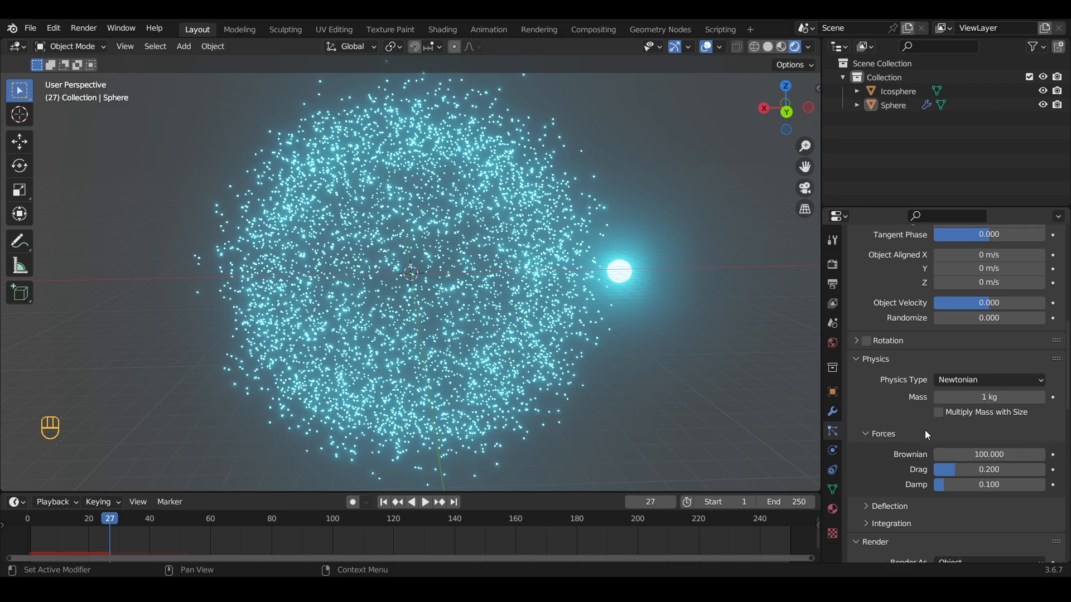
scroll(906, 440, "down", 4)
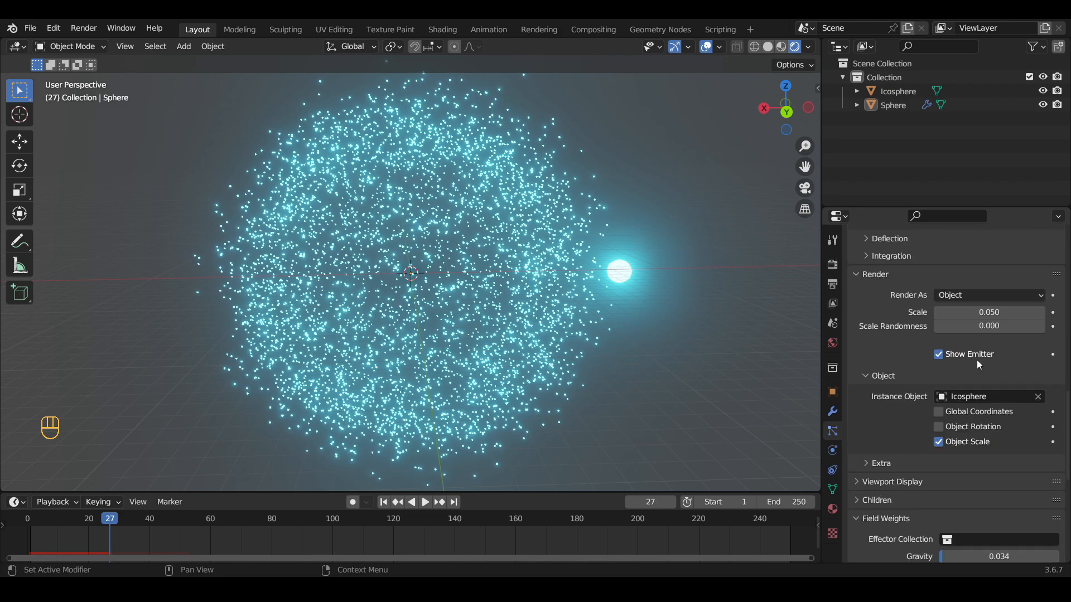
left_click(1004, 313)
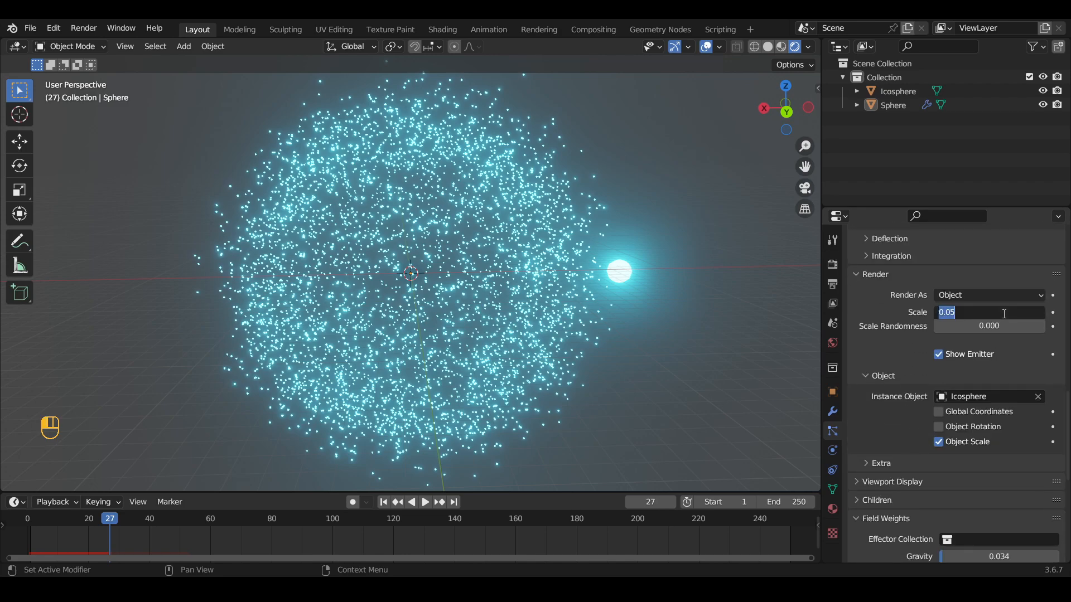
type("0.2")
key("Return")
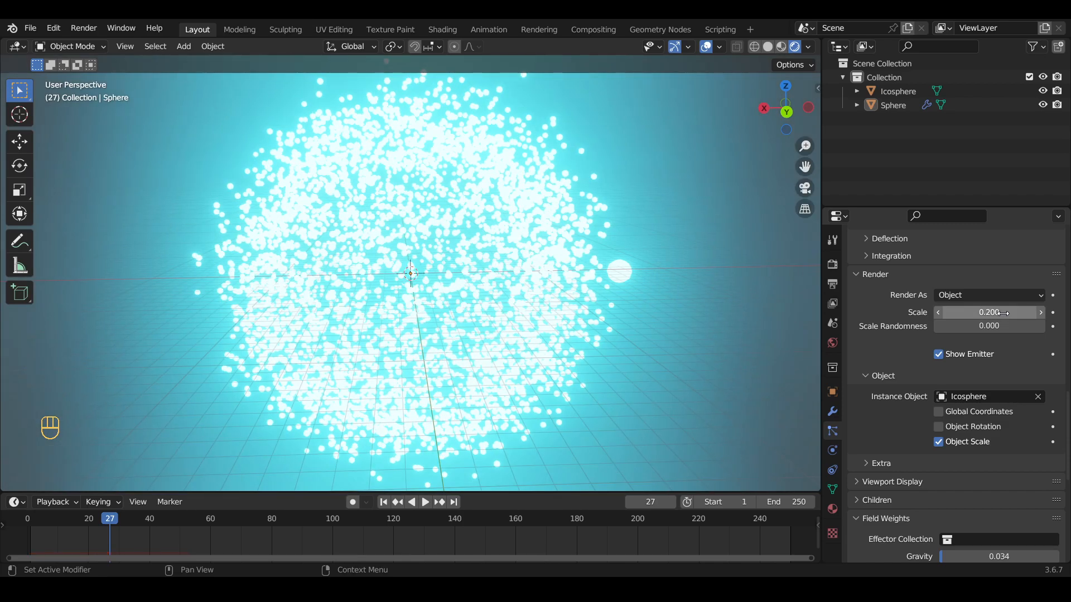
left_click_drag(31, 520, 80, 518)
key("space")
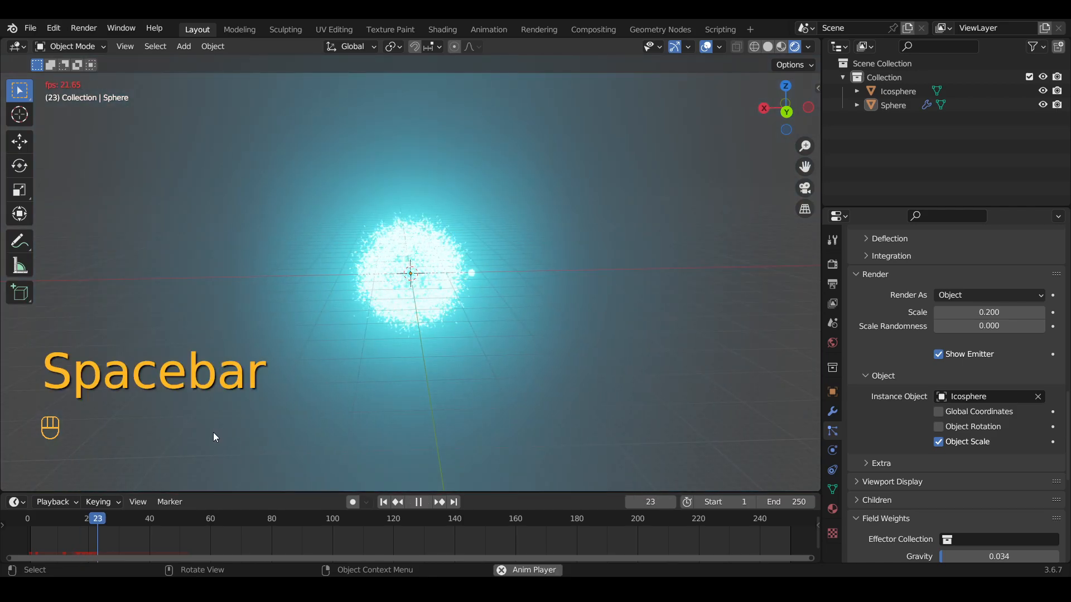
left_click(27, 520)
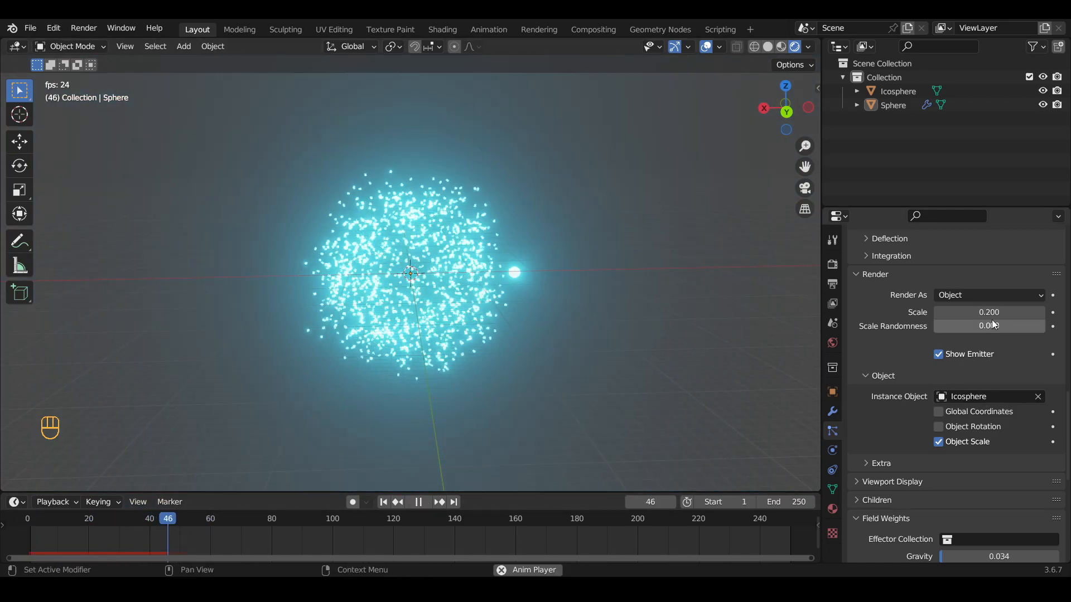
Set the particle render scale to 0.1 and stop the animation
left_click(993, 313)
type("0.1")
key("Return")
key("space")
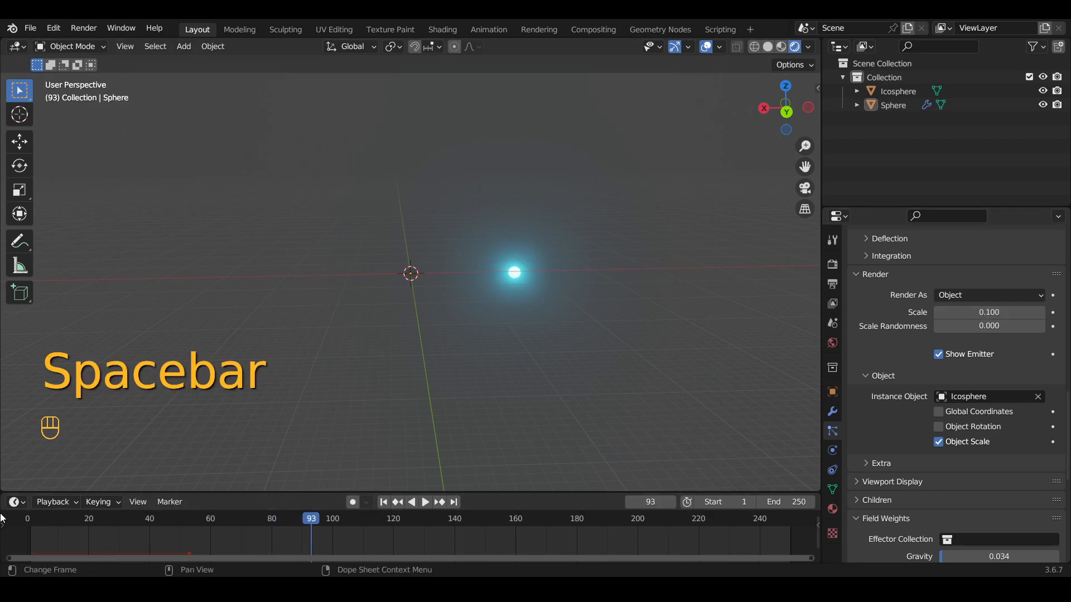
Replay the burst several times from its early frames and stop the animation at frame 32
left_click(29, 519)
key("space")
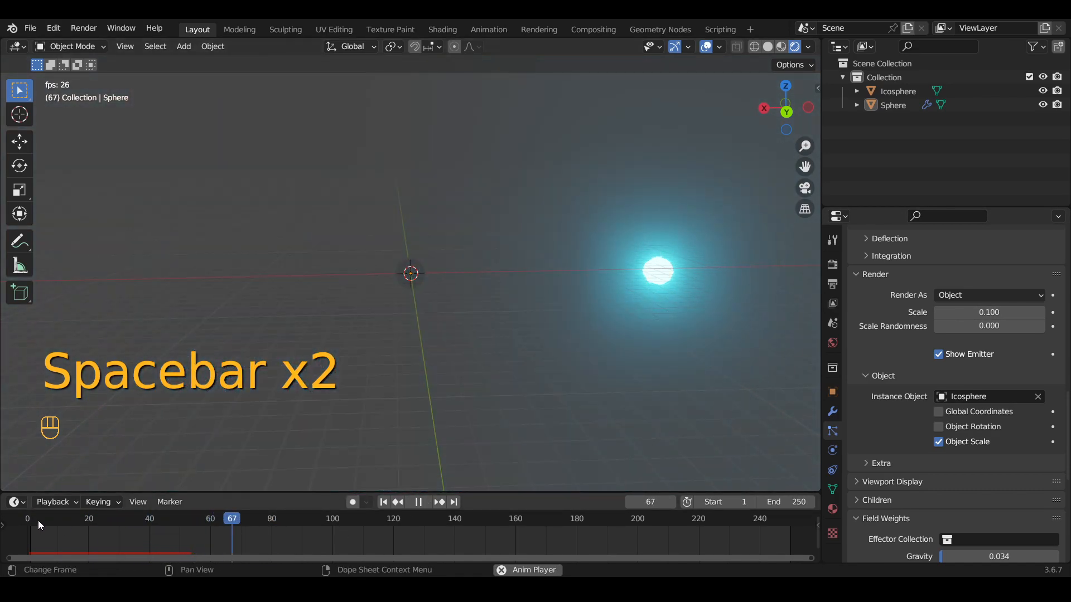
left_click(38, 521)
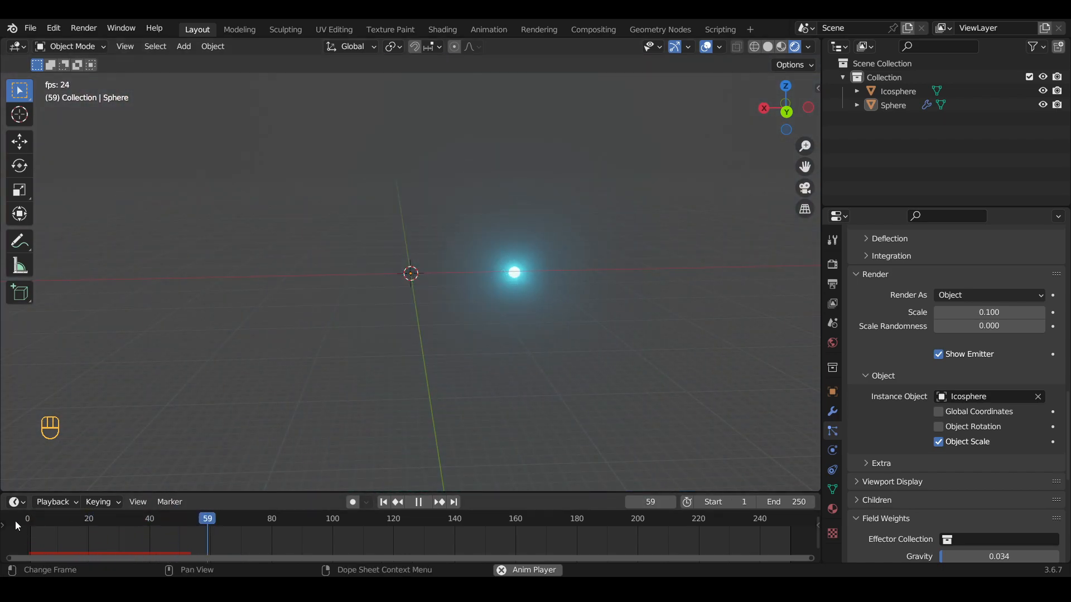
left_click(34, 519)
key("space")
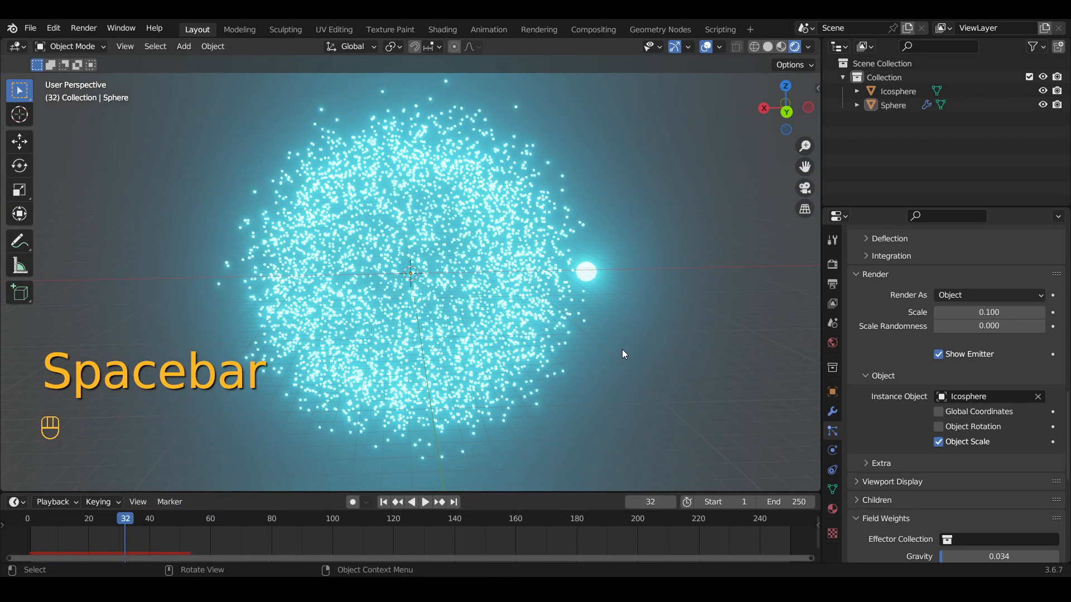
Scale down the ico sphere to shrink the particles and move it farther away from the burst
left_click(593, 271)
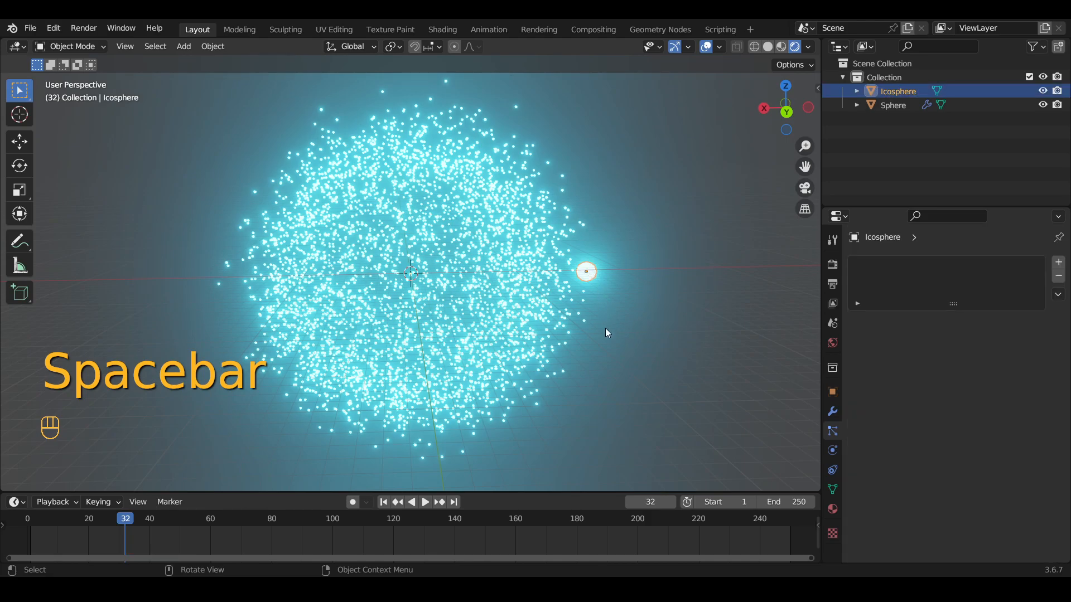
key("s")
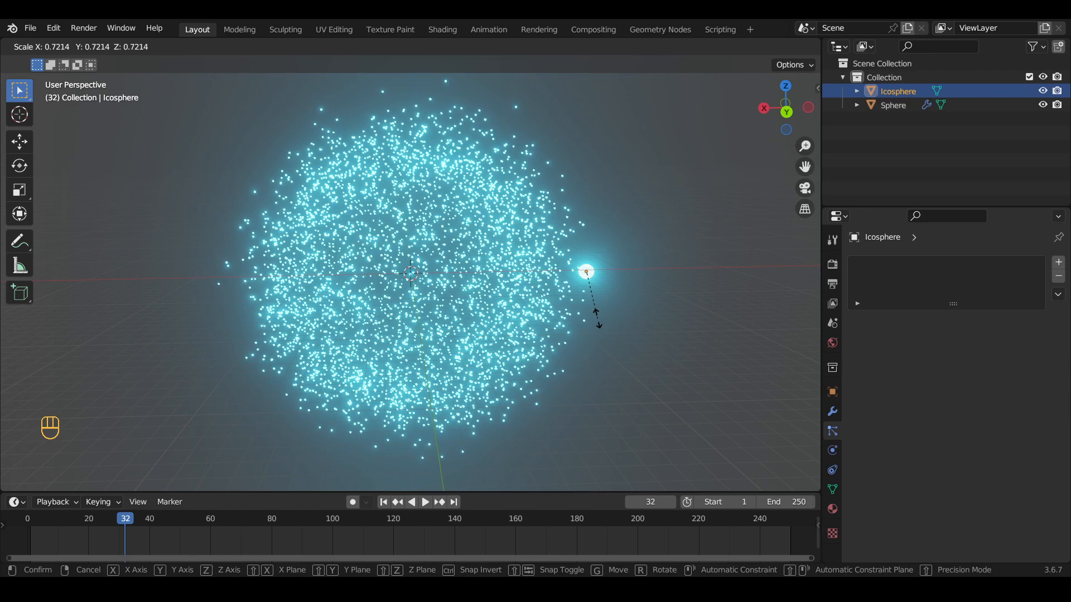
left_click(598, 313)
key("g")
left_click(751, 305)
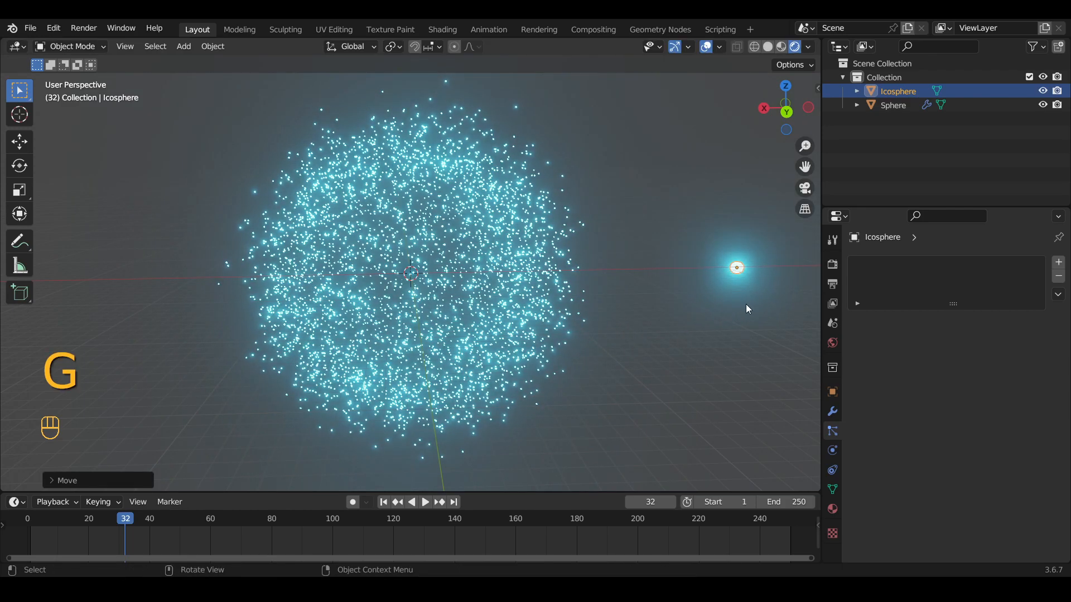
Replay the burst with the smaller particles from frame 0 and stop the animation at frame 45
scroll(751, 305, "down", 7)
left_click(29, 519)
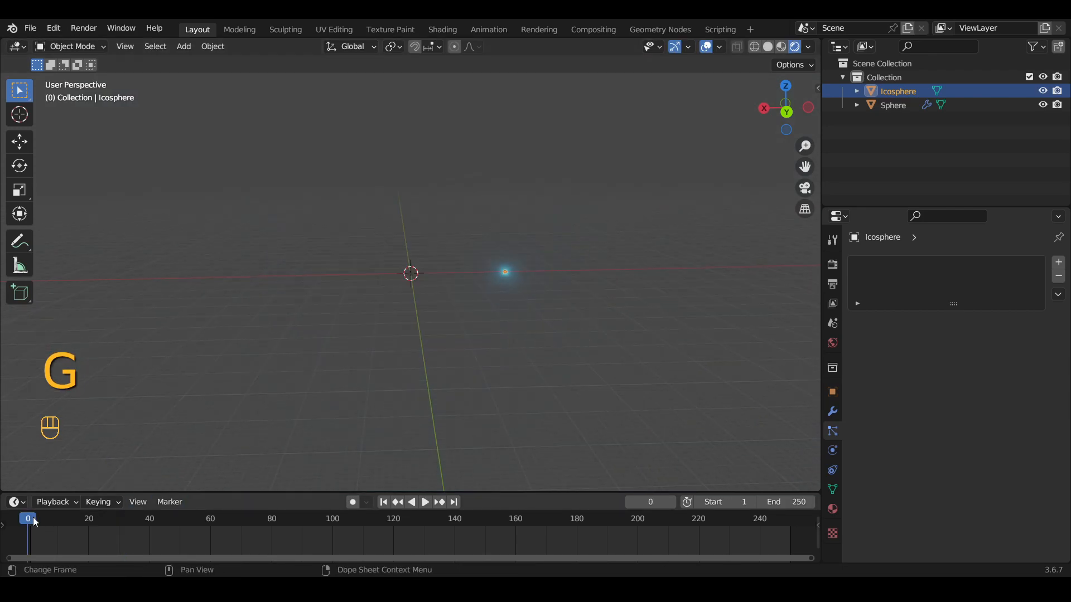
key("space")
key("space")
key("space")
key("space")
left_click(27, 523)
key("space")
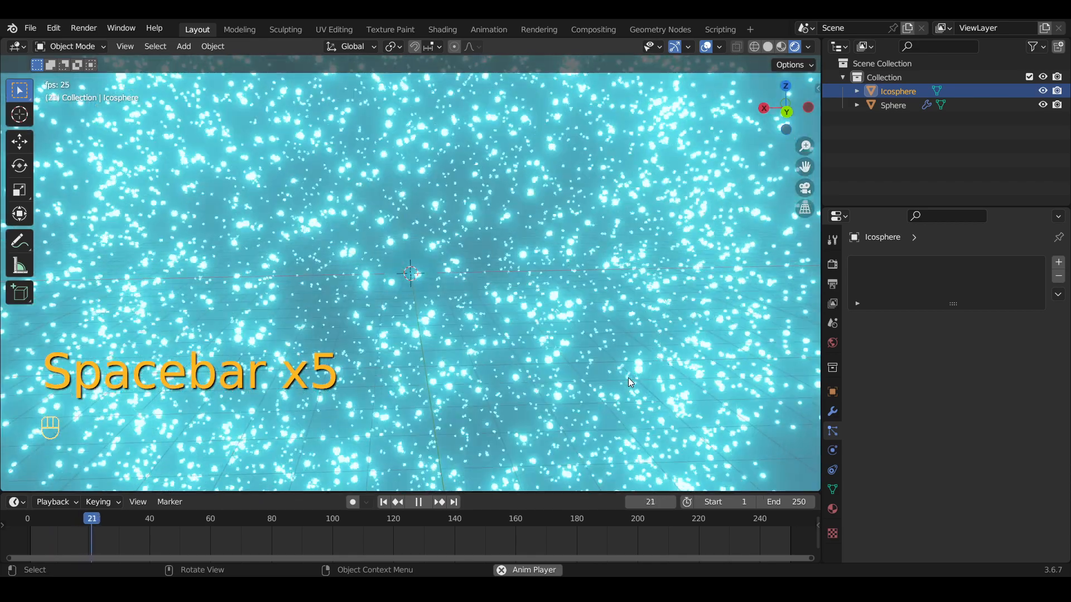
key("space")
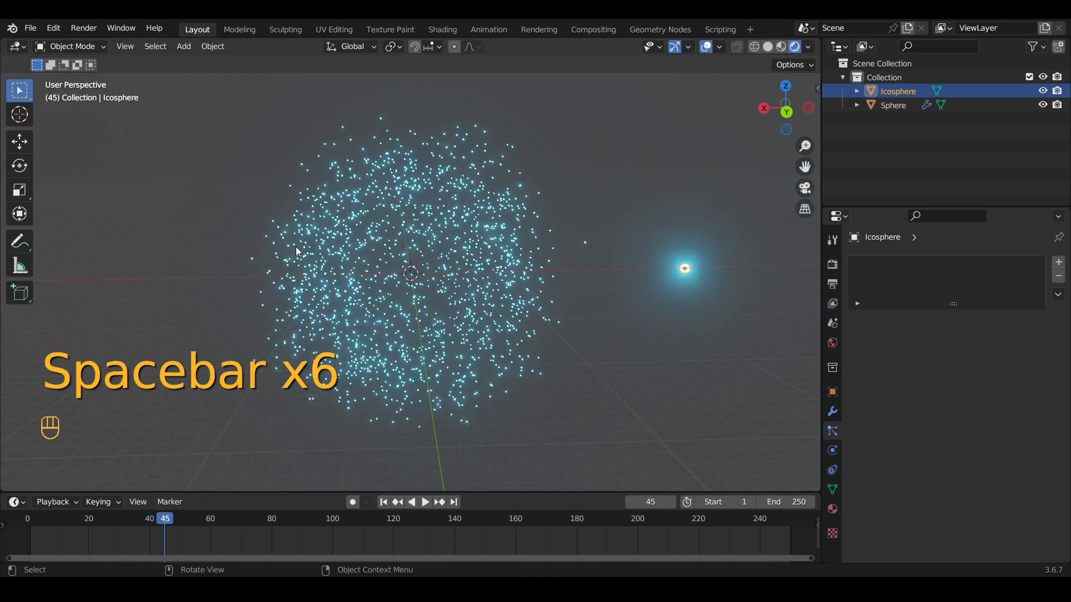
Show the scene's Eevee render settings and inspect the stopped particle burst from different angles
scroll(445, 279, "down", 2)
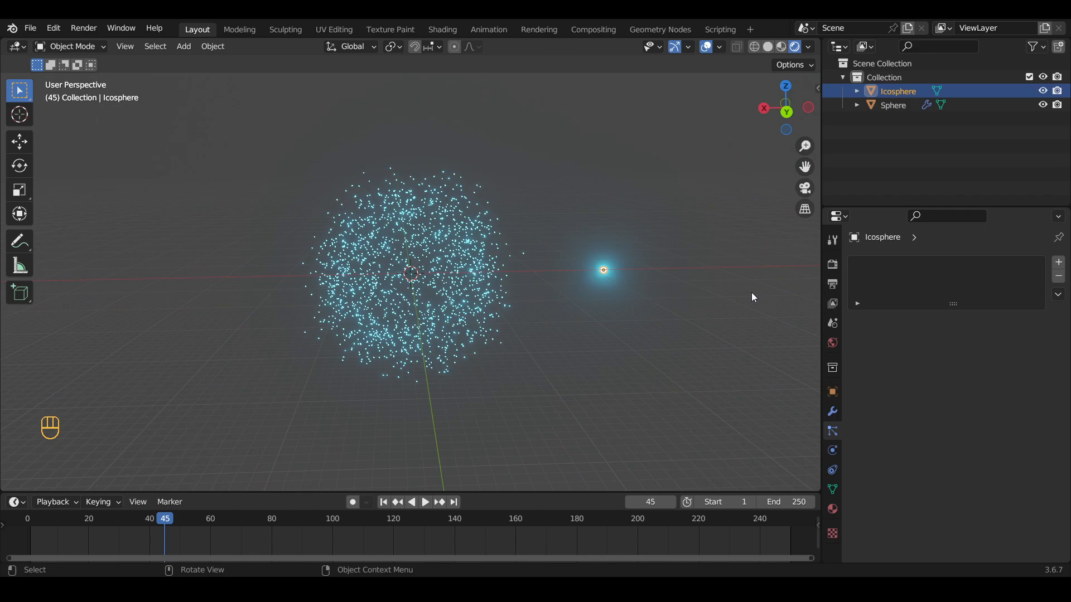
left_click(829, 264)
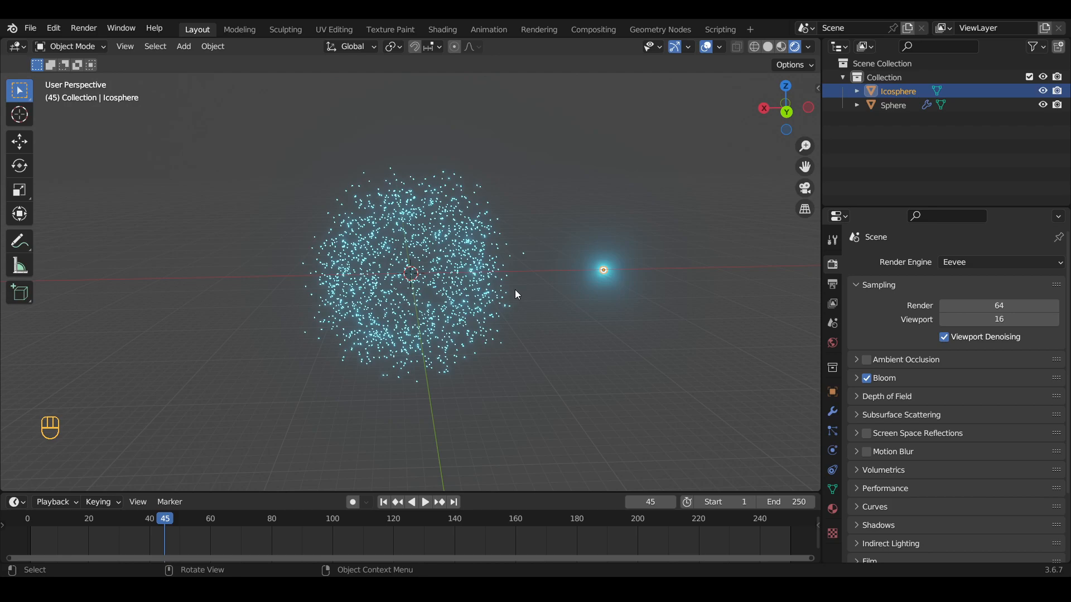
scroll(514, 289, "up", 3)
middle_click_drag(464, 277, 436, 279)
scroll(440, 289, "down", 4)
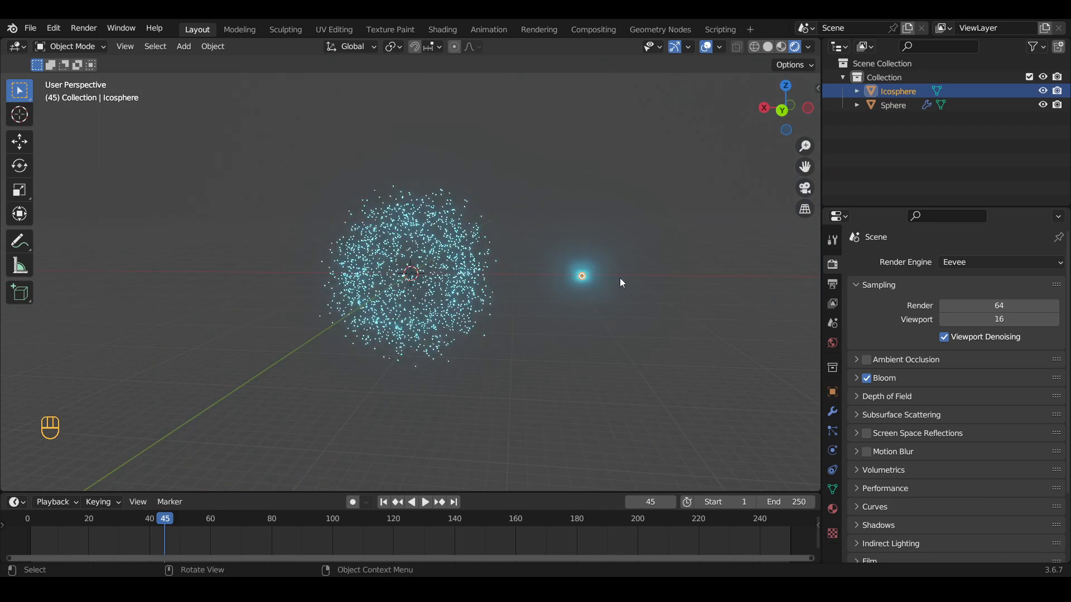
middle_click_drag(323, 292, 419, 273)
scroll(438, 283, "up", 5)
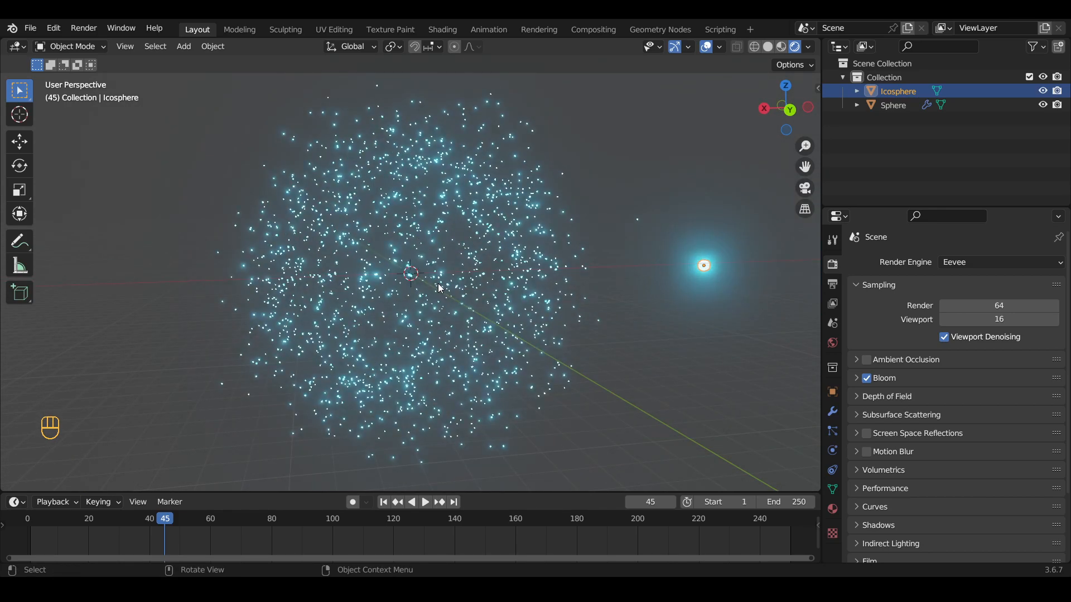
Rewind the animation to frame 0 so the emitter sphere is shown before the burst
left_click_drag(62, 524, 9, 524)
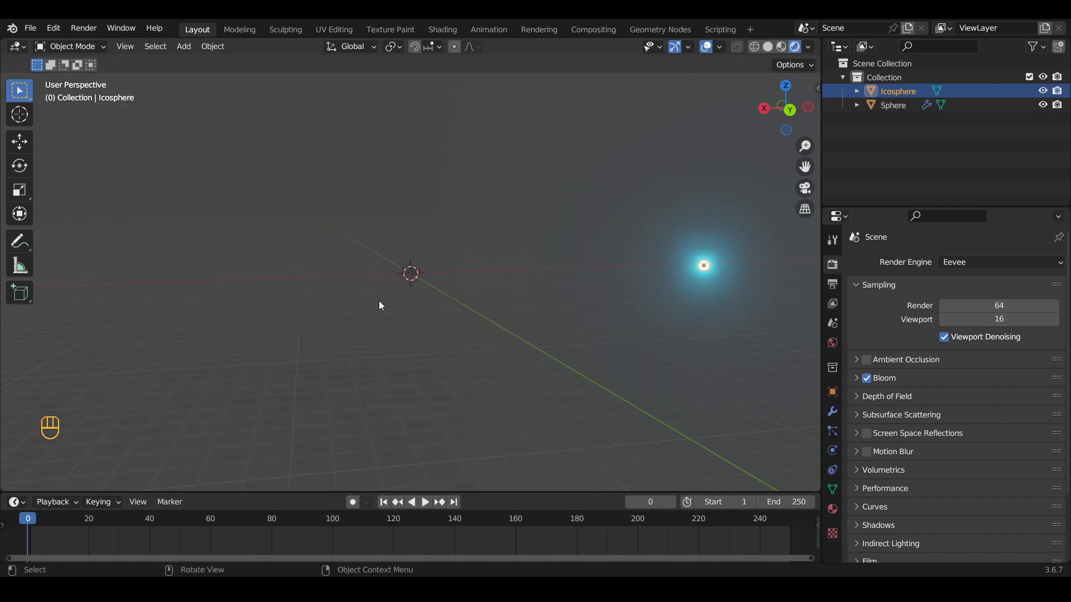
left_click(405, 274)
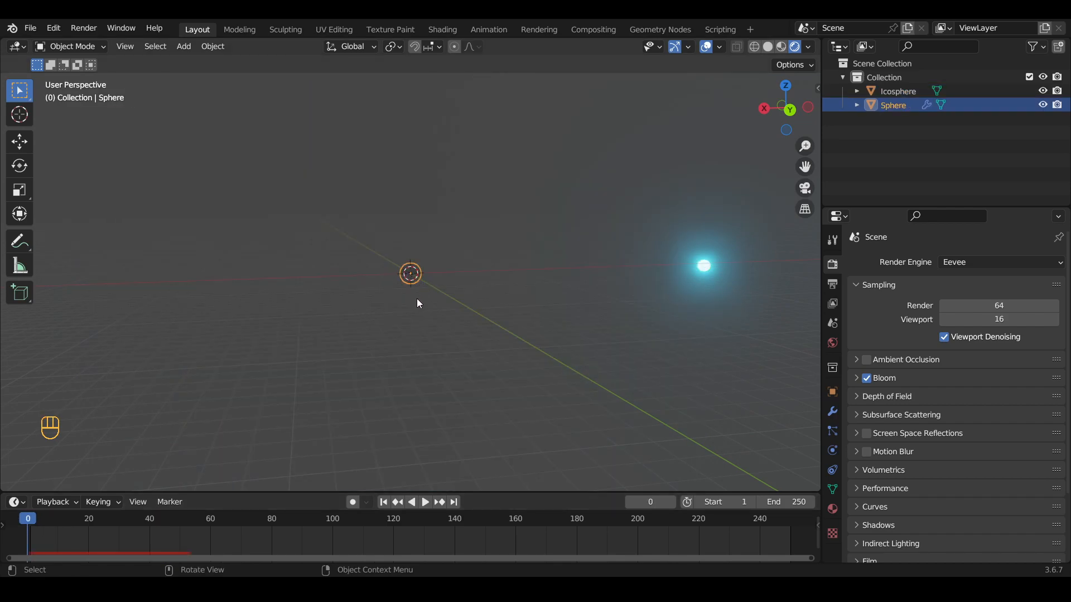
middle_click_drag(444, 303, 478, 323)
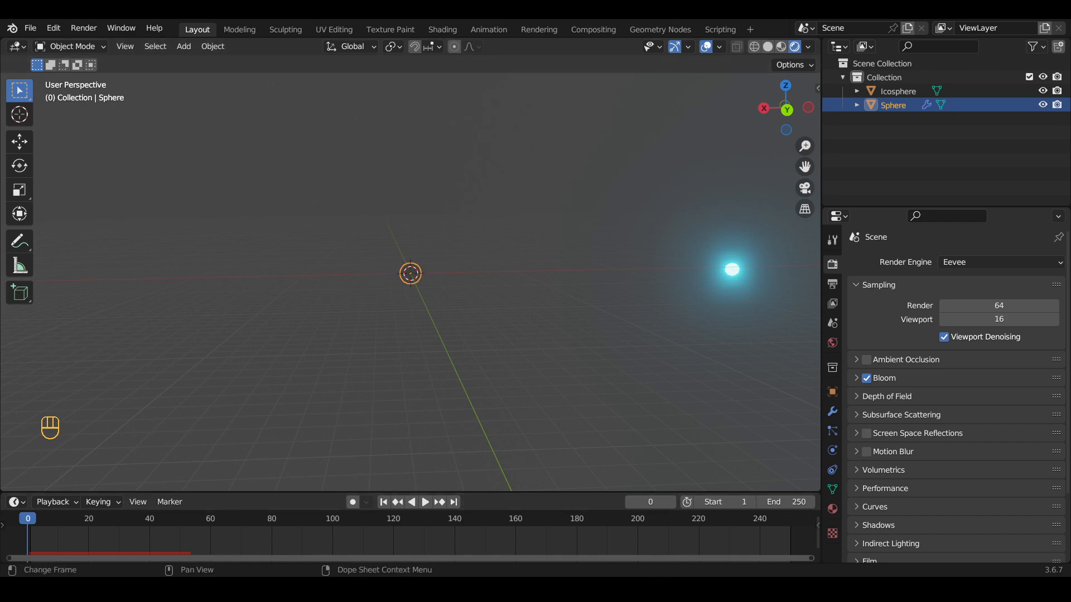
left_click(410, 540)
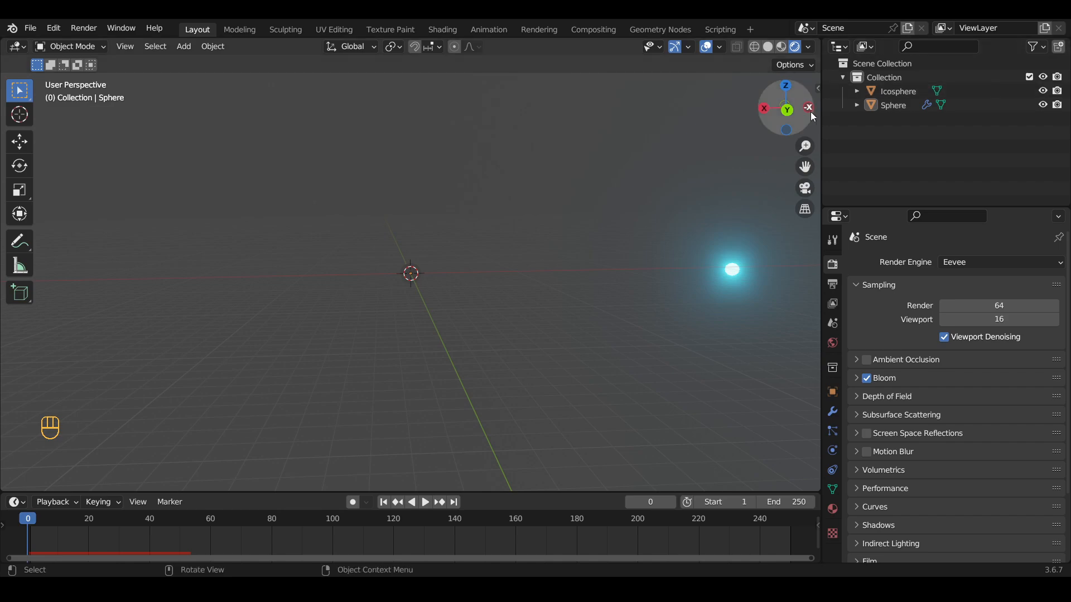
middle_click_drag(660, 331, 655, 349)
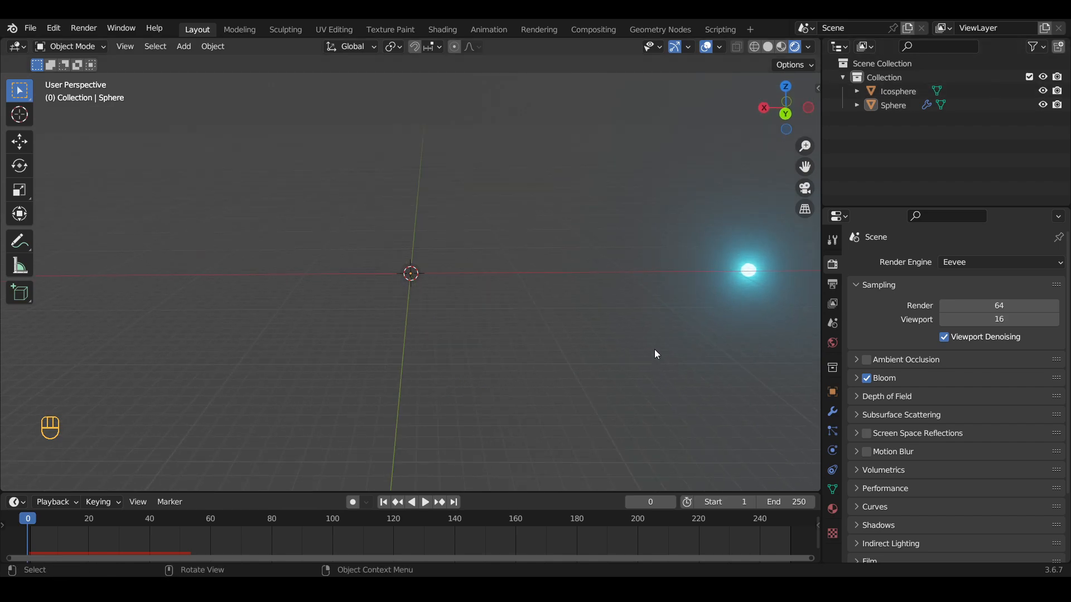
Duplicate the emitter sphere and position the copy a short distance beside the original
left_click(894, 105)
key("shift+d")
left_click(318, 394)
middle_click_drag(318, 394, 481, 337)
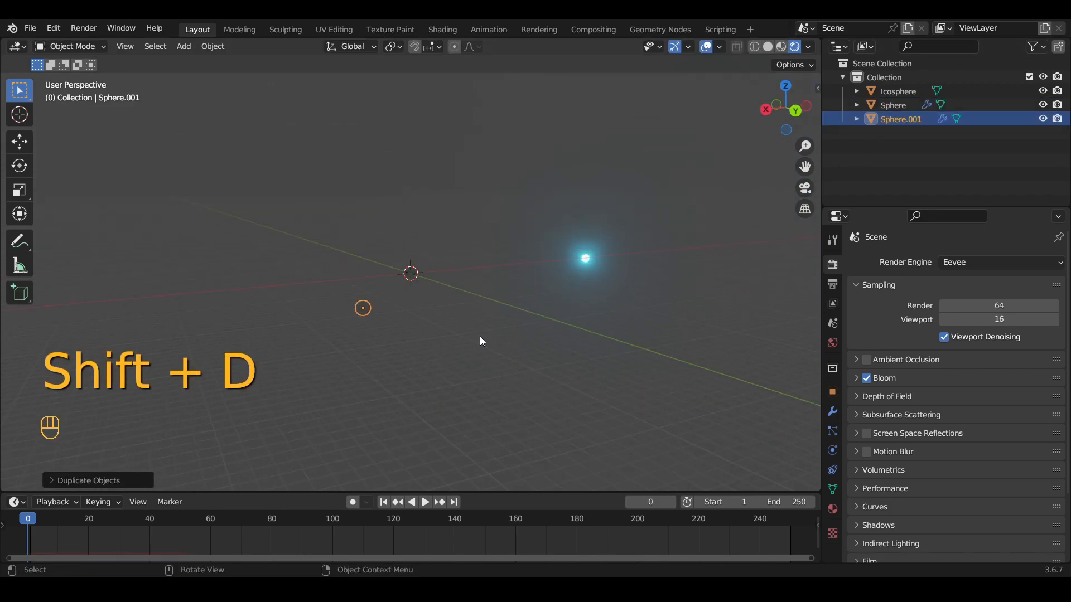
key("g")
left_click(380, 313)
middle_click_drag(380, 313, 441, 316)
Duplicate the glowing ico sphere and place the copy beside it, farther away from the emitter
middle_click_drag(782, 292, 636, 280)
left_click(633, 266)
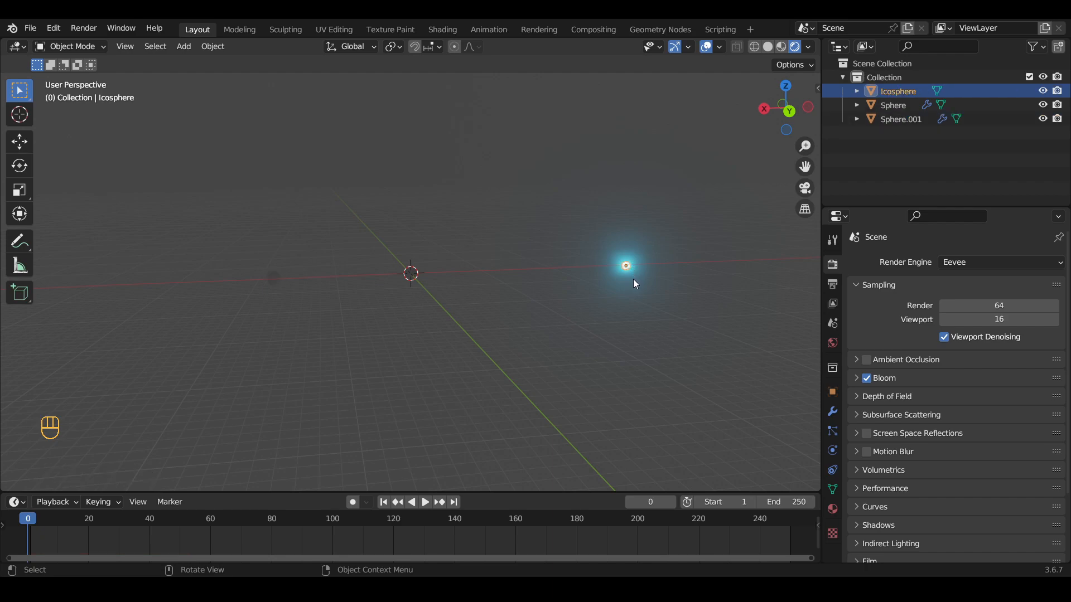
key("shift+d")
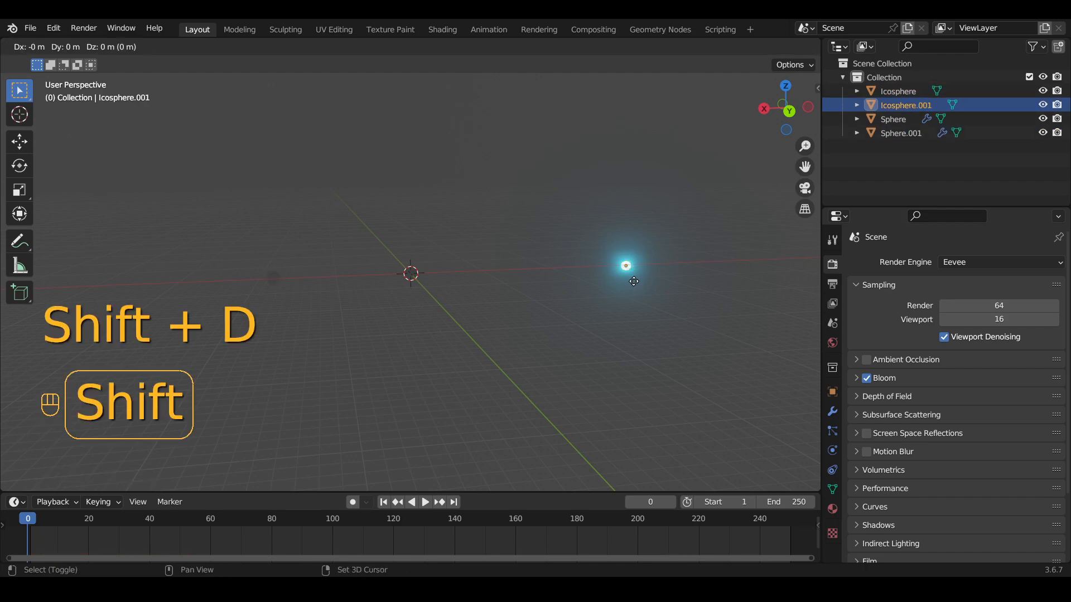
left_click(741, 300)
scroll(735, 302, "down", 4)
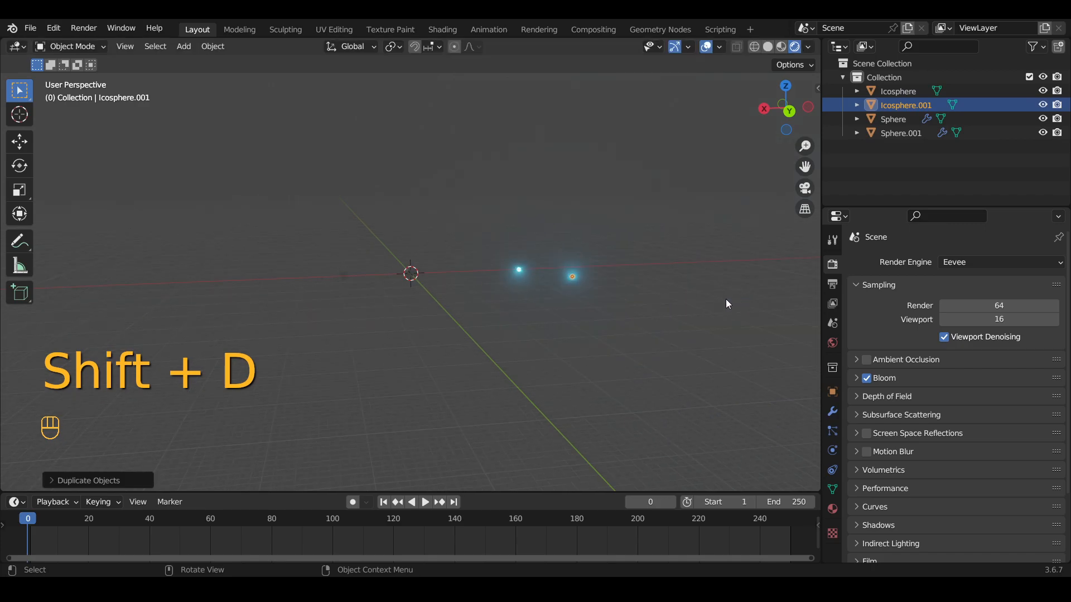
middle_click_drag(729, 302, 570, 332)
key("g")
left_click(461, 299)
middle_click_drag(462, 299, 608, 296)
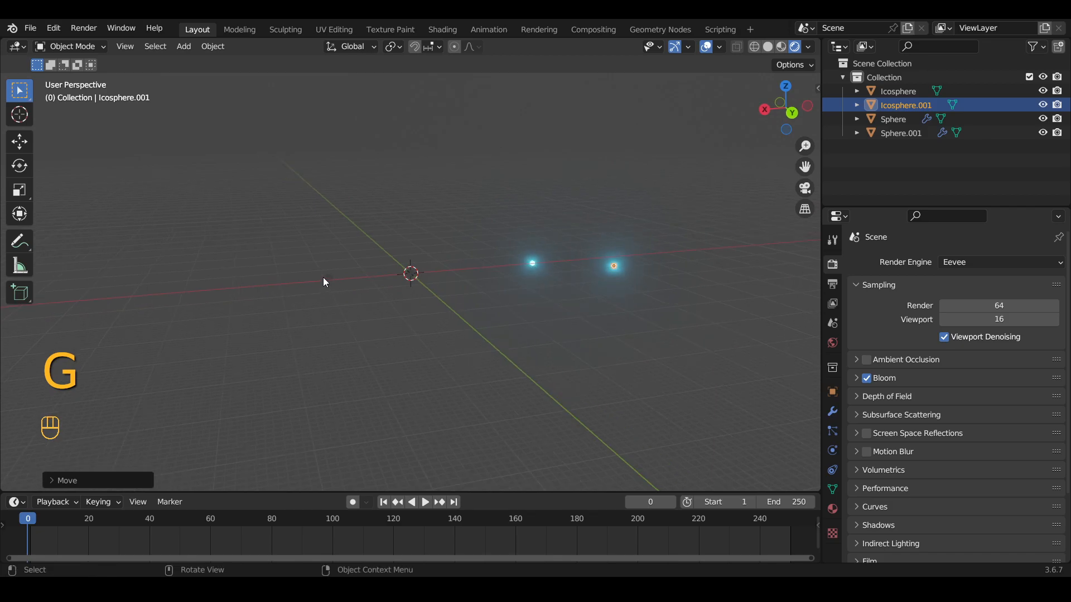
Reposition the duplicated emitter sphere relative to the original emitter
left_click(326, 280)
key("g")
left_click(353, 300)
mouse_move(353, 304)
middle_mouse_down()
mouse_move(380, 282)
mouse_move(385, 291)
mouse_move(353, 304)
middle_mouse_up()
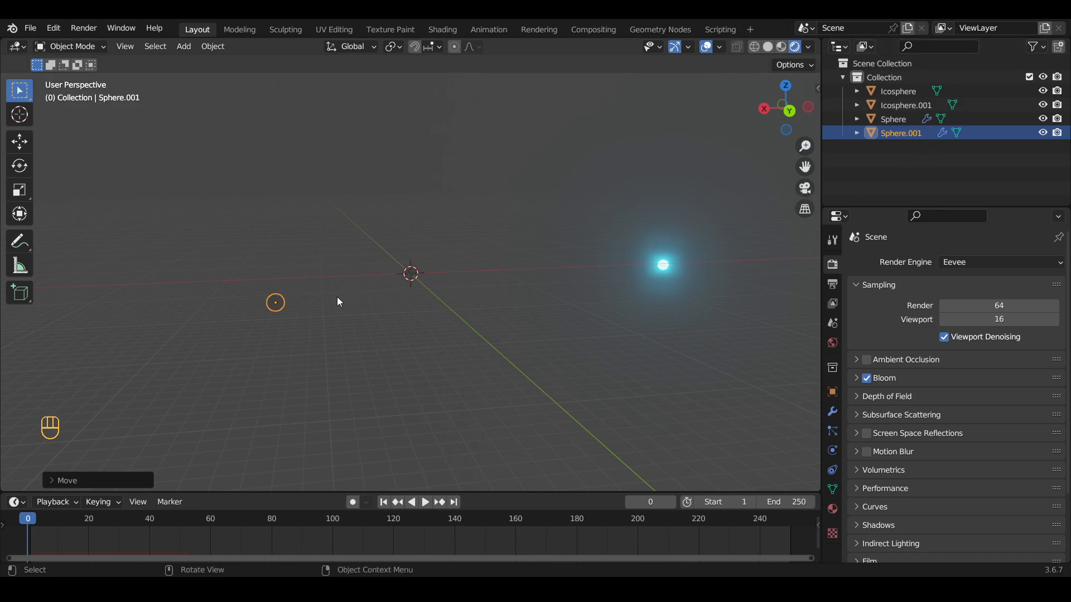
Play both overlapping bursts several times from the early frames and stop the animation at frame 42
key("space")
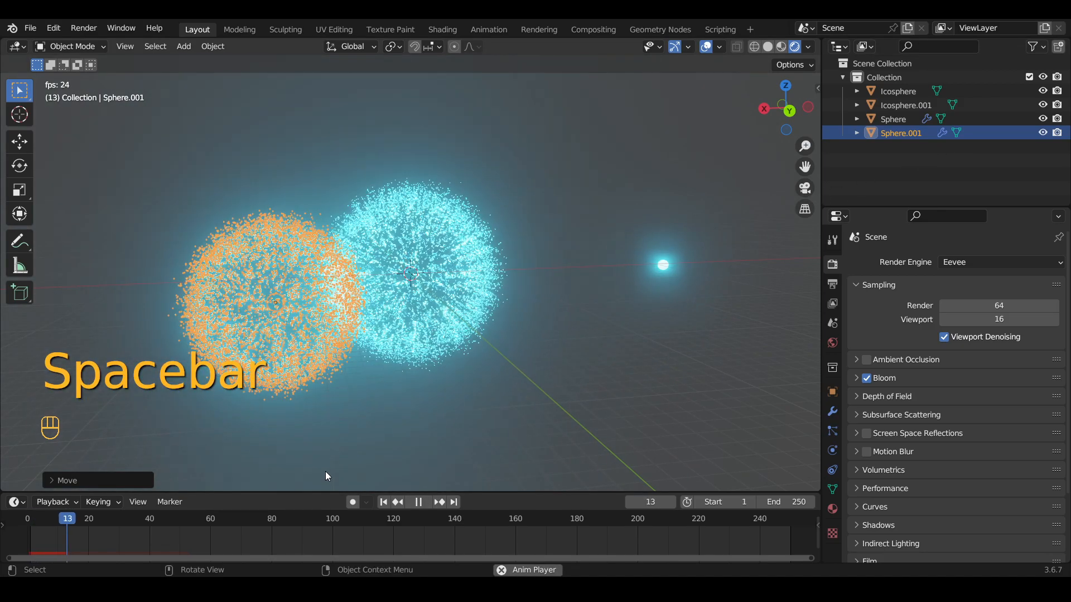
left_click(38, 518)
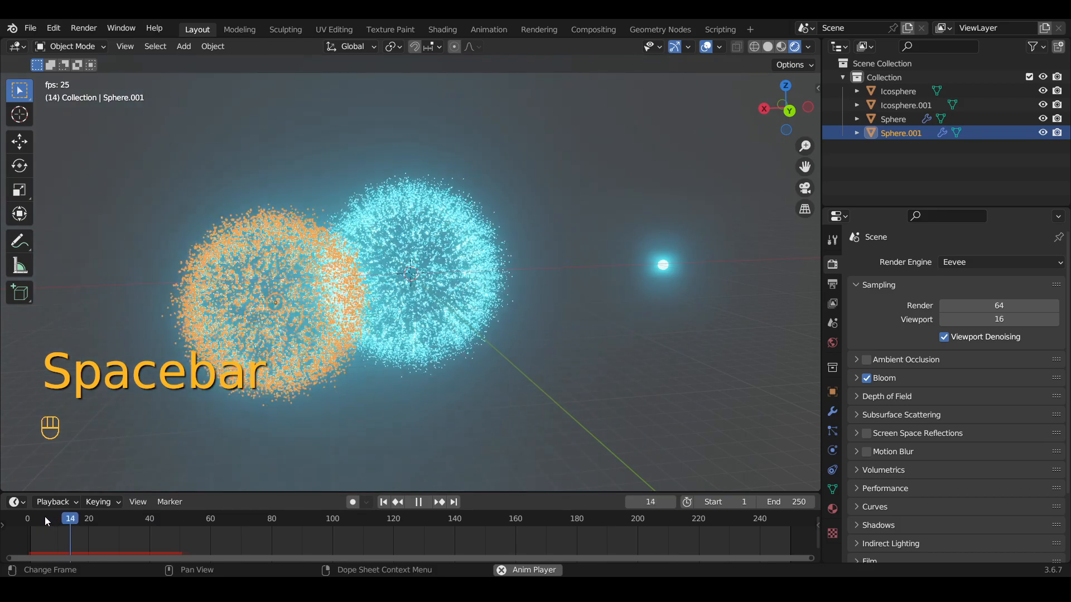
key("space")
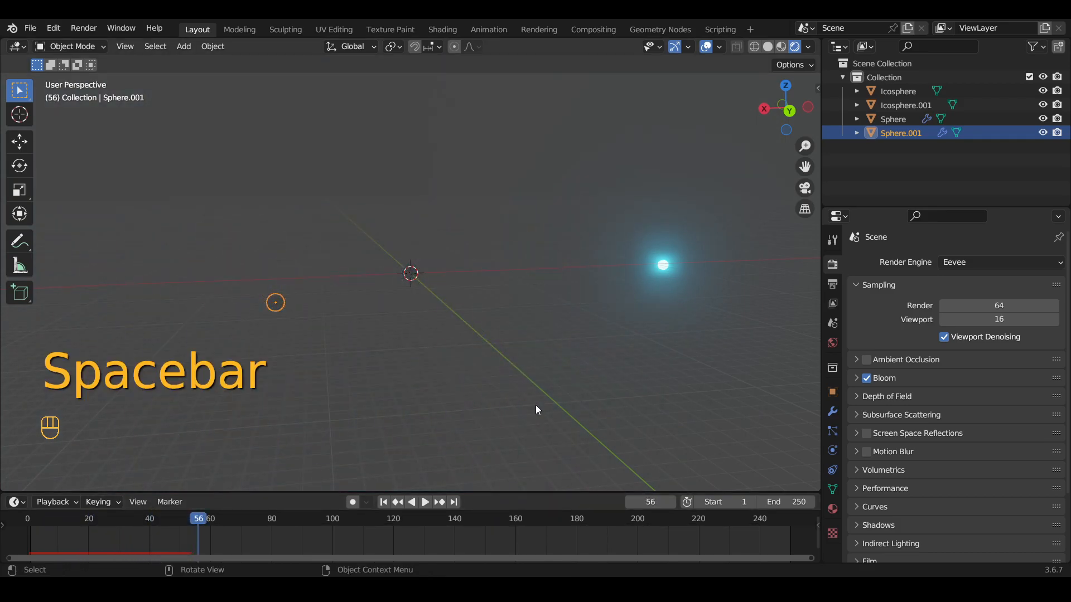
scroll(390, 323, "up", 2)
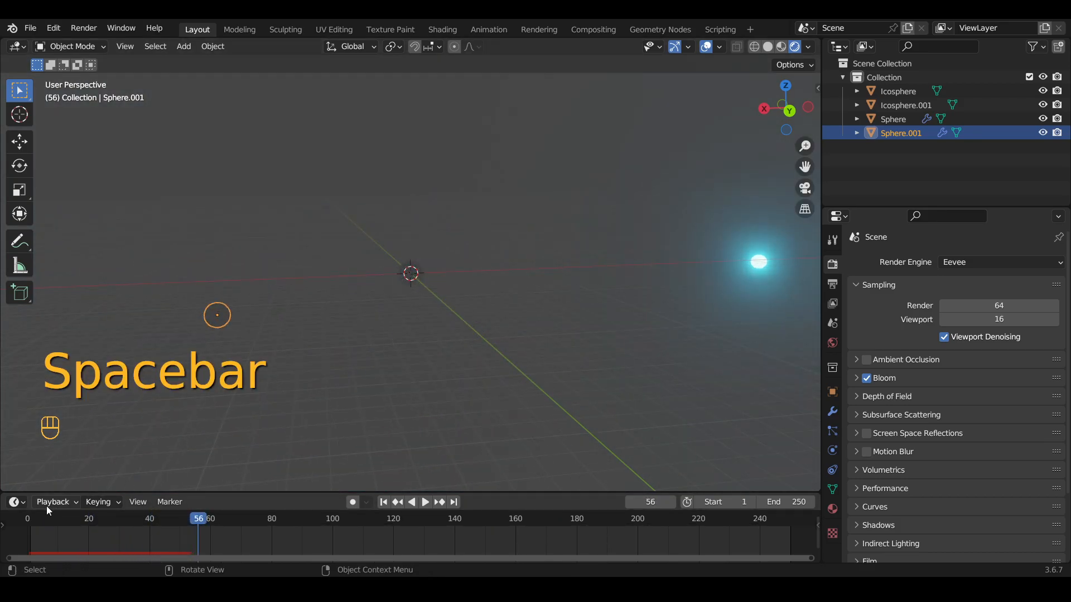
left_click(38, 518)
key("space")
key("space")
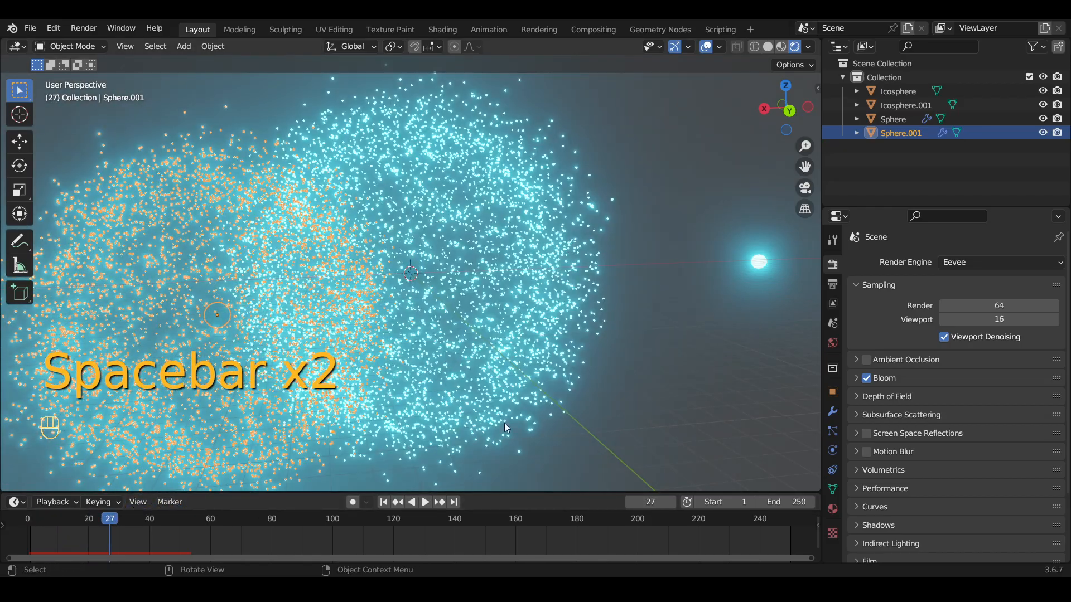
key("space")
key("space")
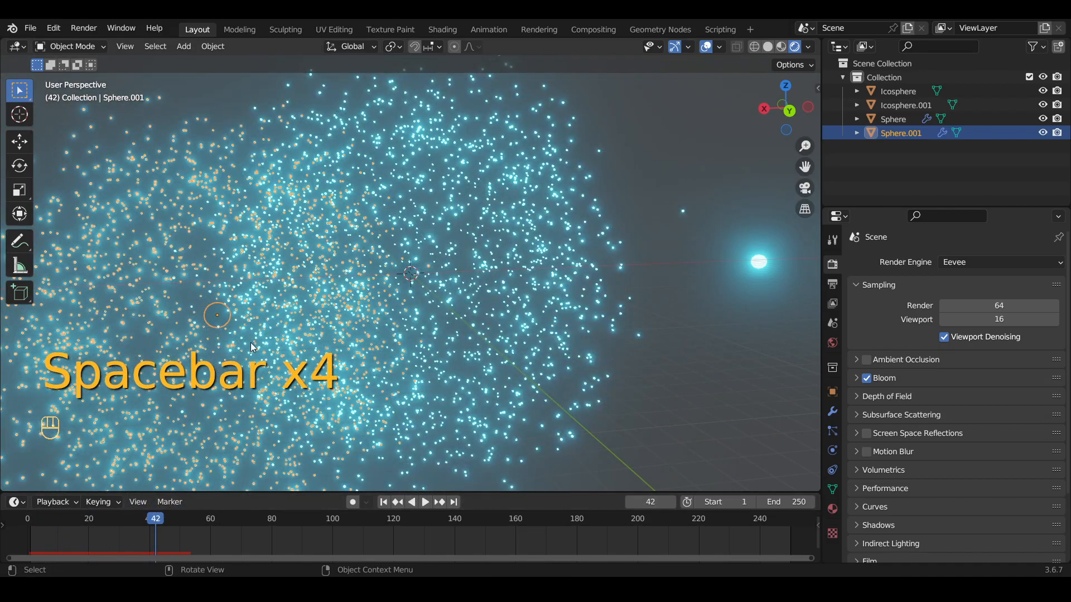
Delete the duplicated emitter sphere
scroll(656, 343, "down", 2)
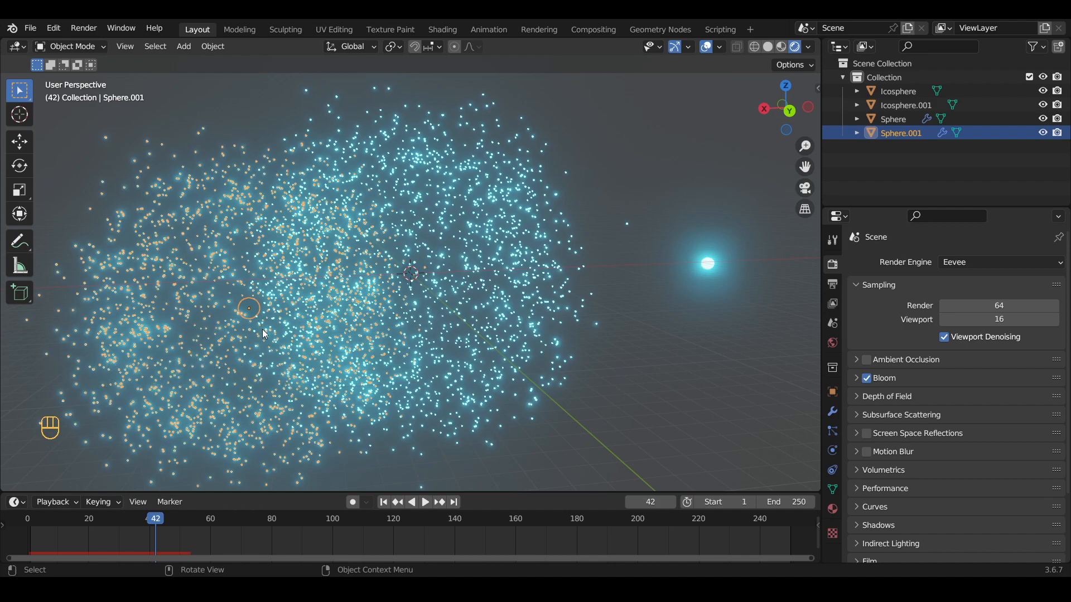
key("x")
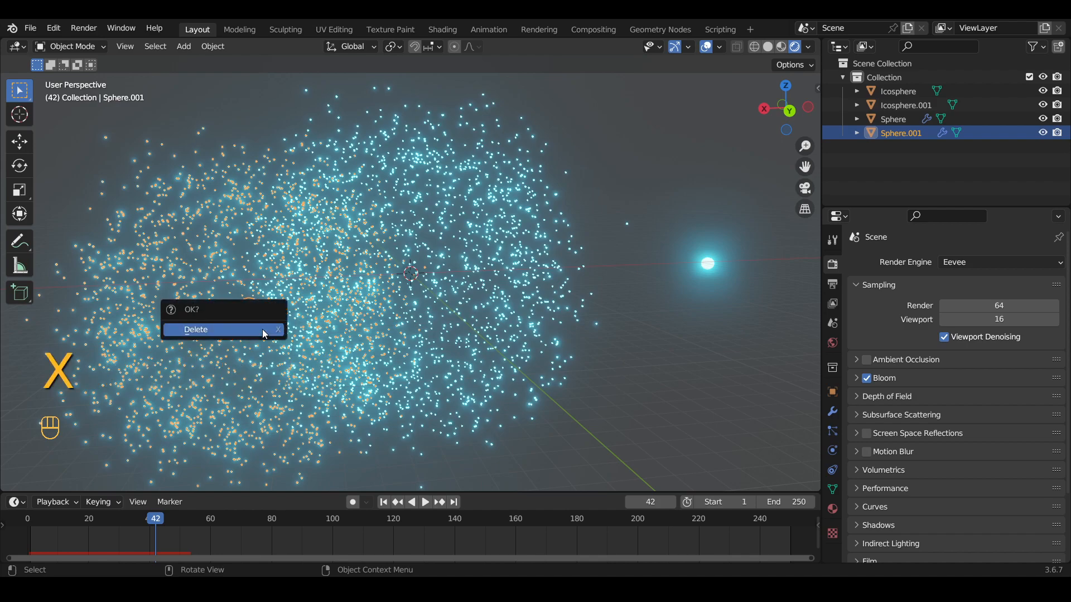
left_click(263, 330)
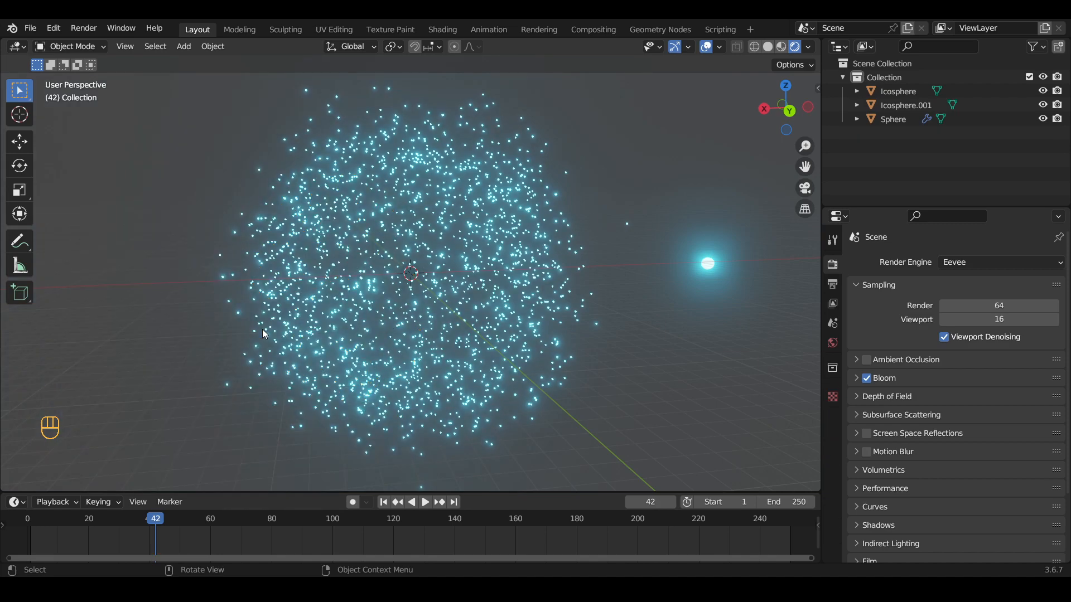
Return to frame 0 and bake all dynamics in the particle cache of the remaining emitter sphere
left_click(905, 121)
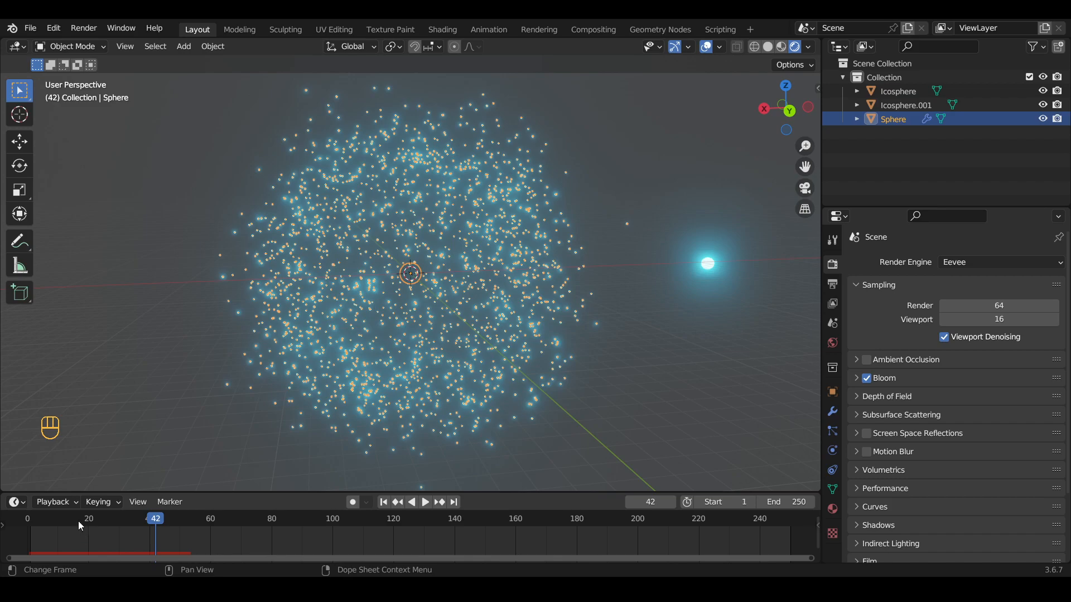
key("shift+Left")
left_click(825, 436)
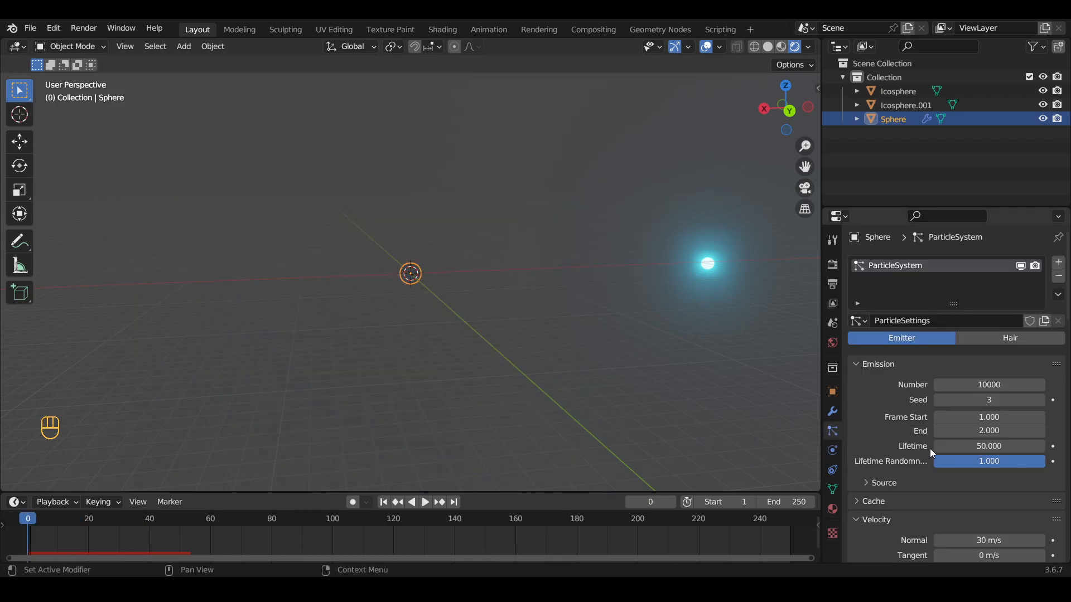
scroll(930, 448, "down", 15)
scroll(1009, 452, "down", 20)
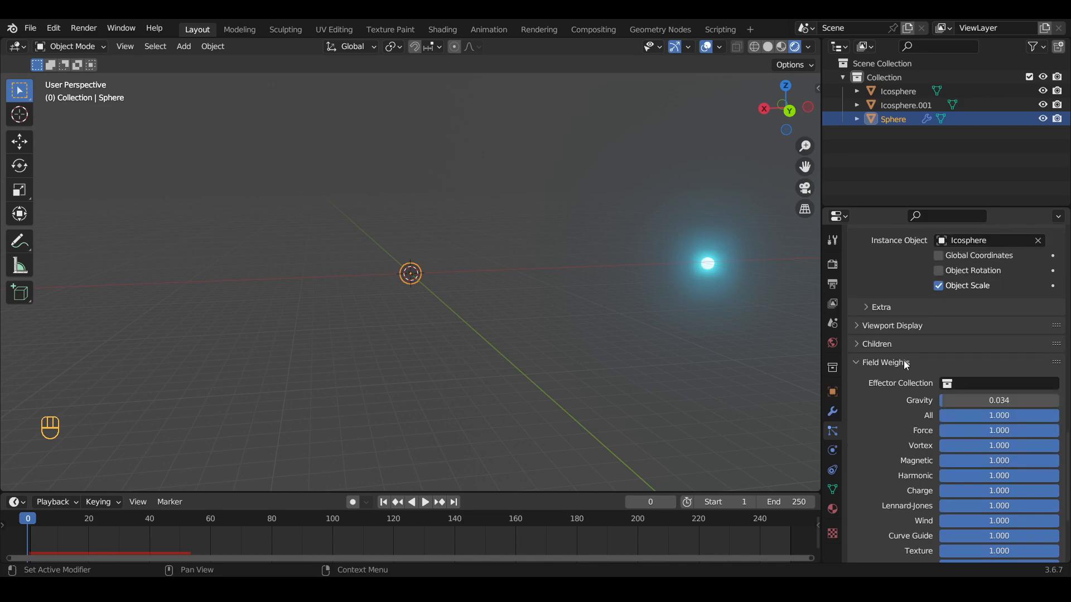
scroll(899, 363, "up", 20)
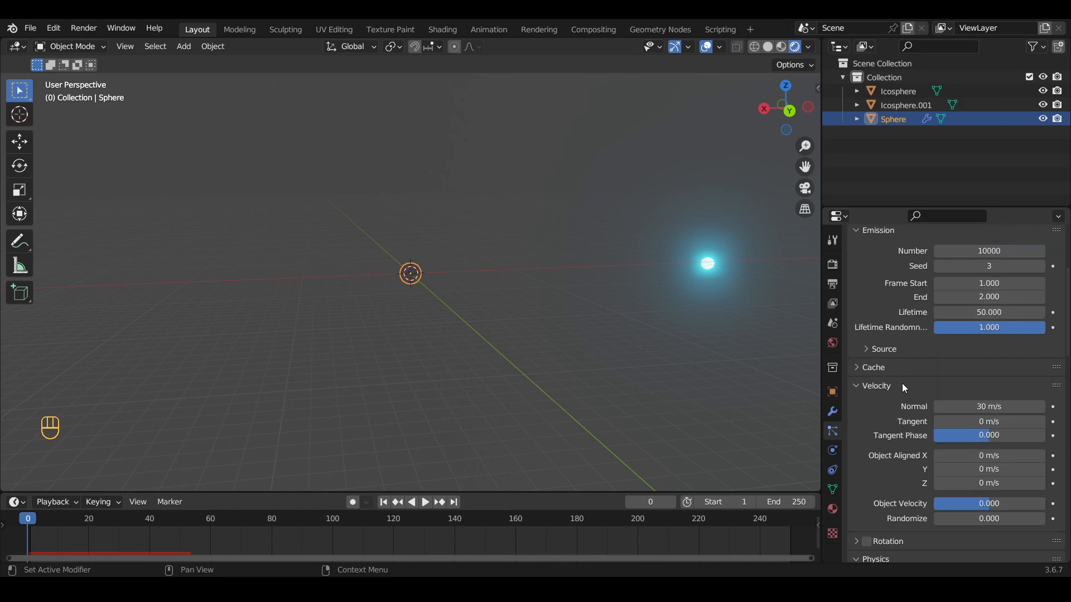
left_click(896, 369)
scroll(976, 436, "down", 5)
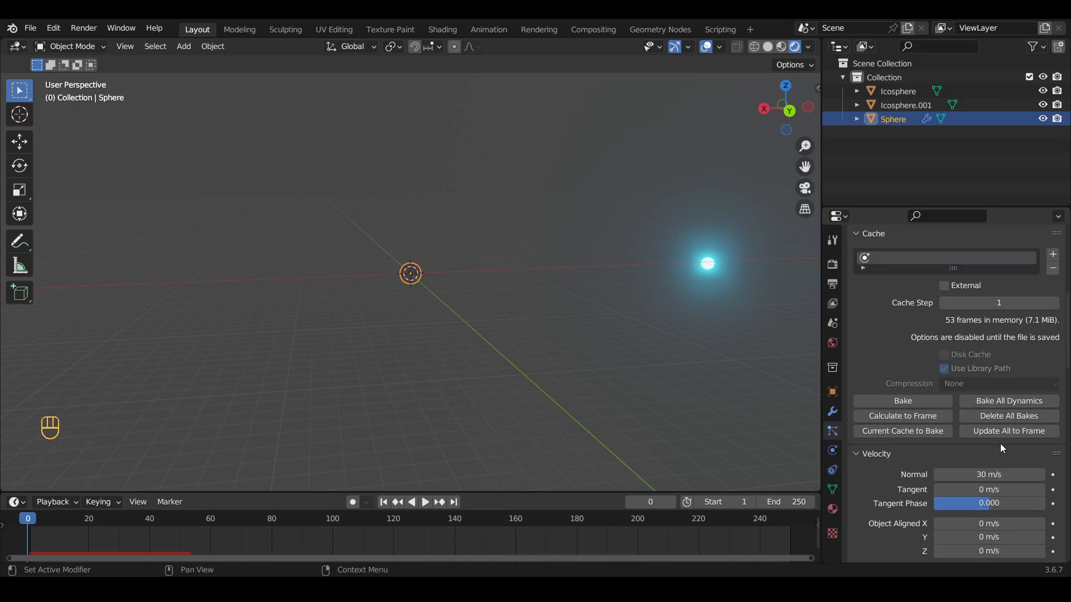
left_click(1020, 402)
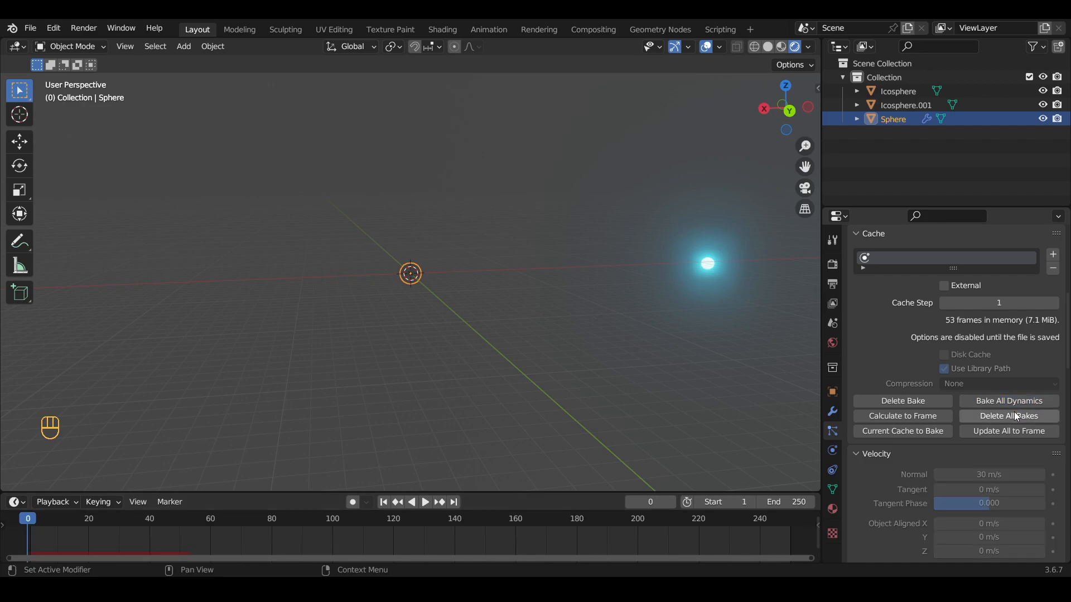
Replay the baked burst several times from the early frames, view it from another side and stop at frame 69
key("space")
left_click(701, 355)
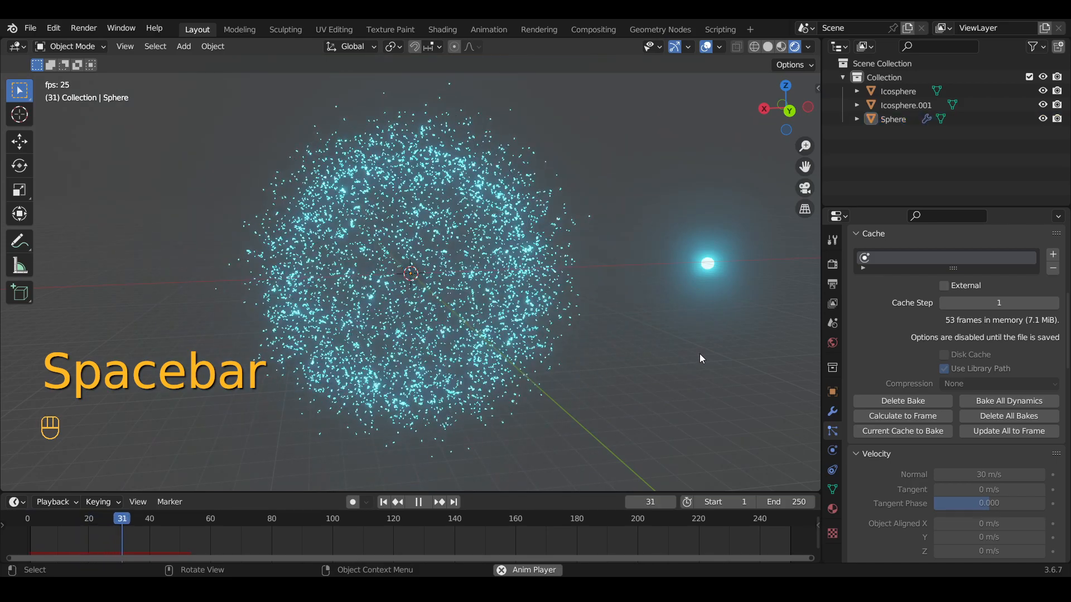
left_click(32, 519)
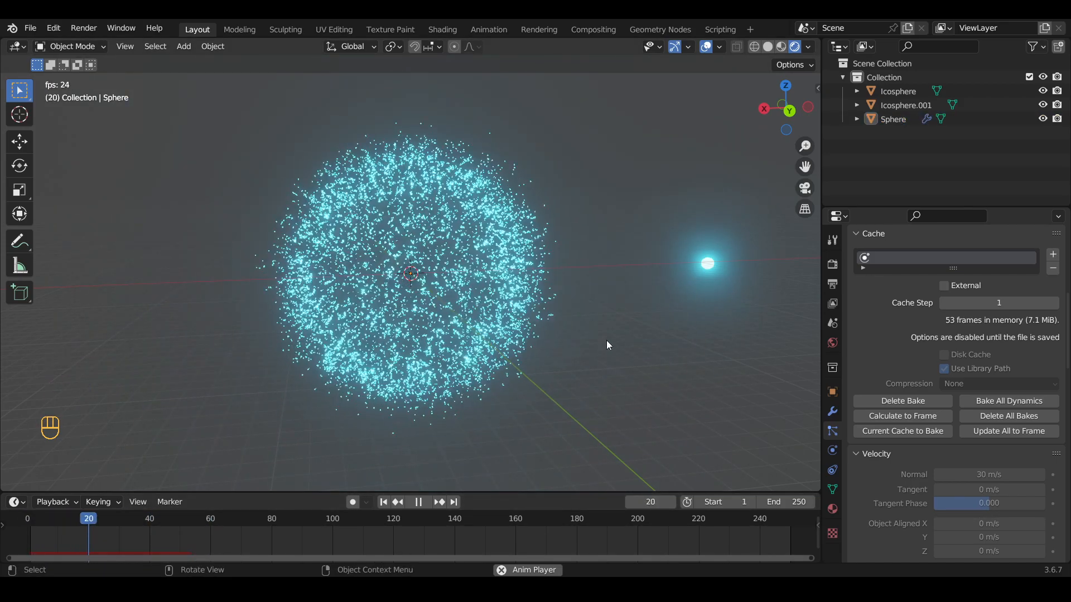
key("space")
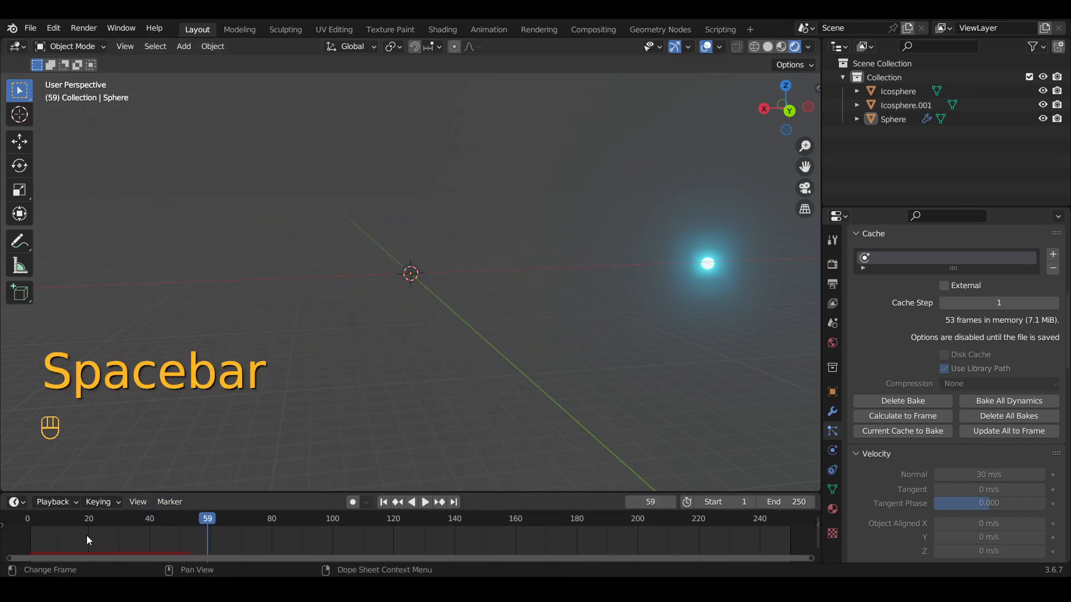
left_click(25, 518)
key("space")
middle_click_drag(545, 311, 440, 319)
key("space")
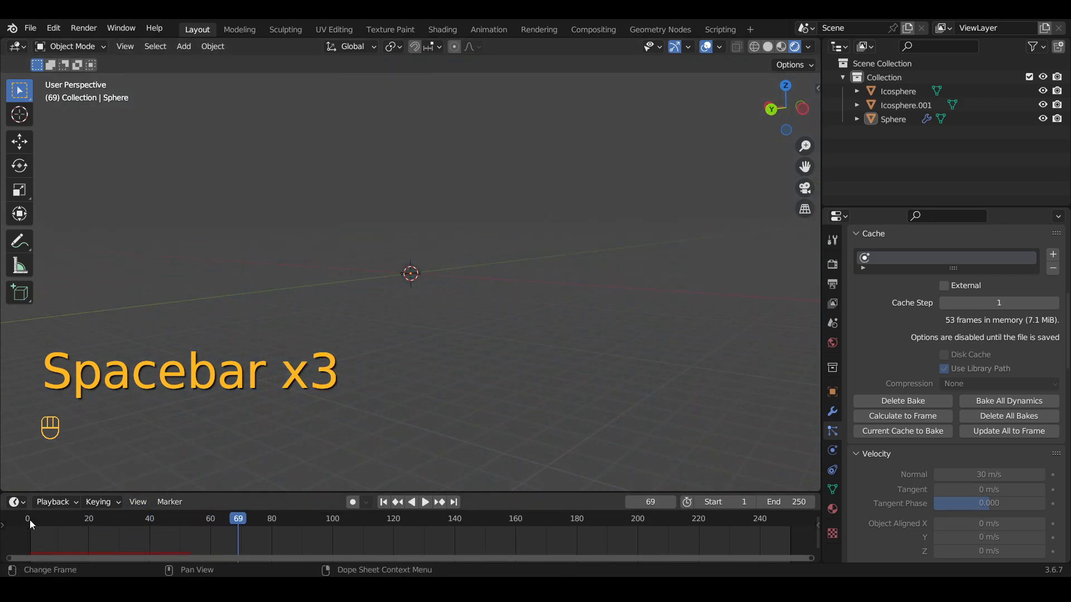
Replay the baked burst from the first frames again and stop at frame 33 to inspect the particles
left_click(30, 519)
key("space")
key("space")
key("space")
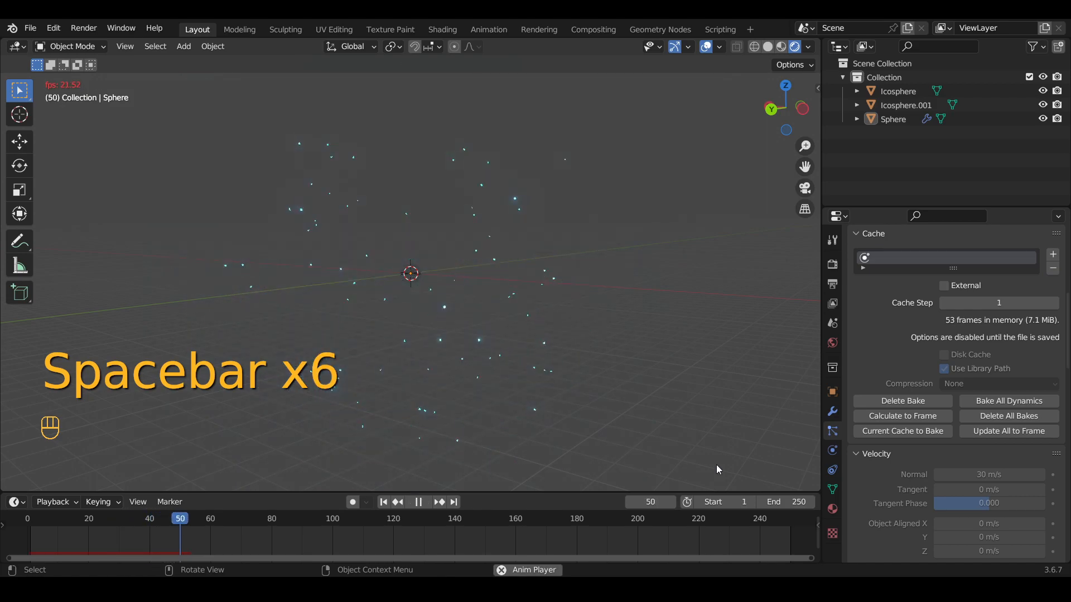
key("space")
left_click(35, 521)
key("space")
middle_click_drag(471, 391, 534, 384)
key("space")
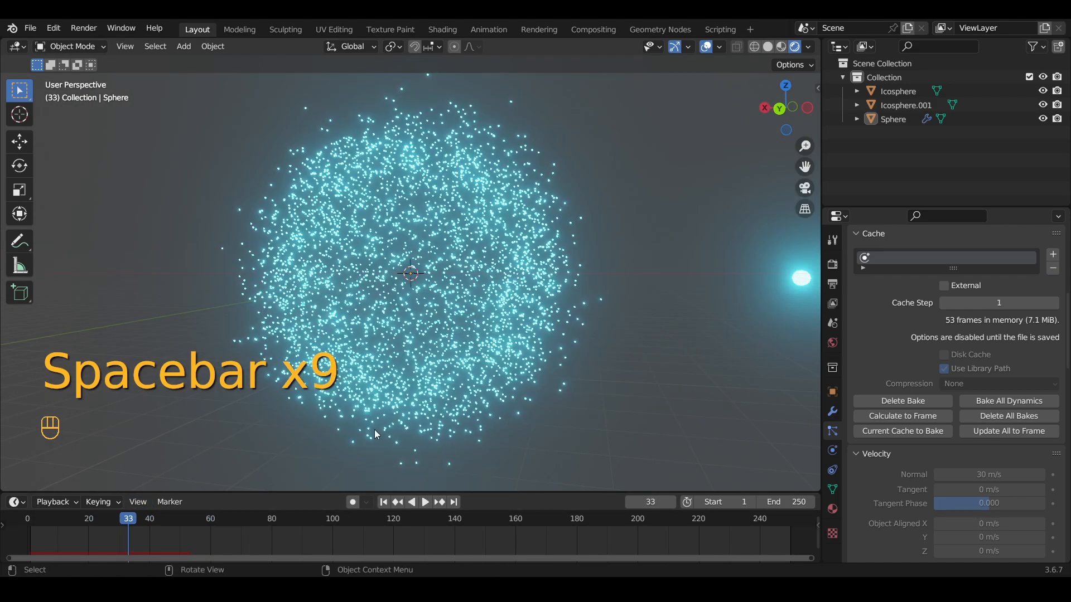
middle_click_drag(385, 435, 418, 429)
Return to frame 0, duplicate the baked emitter sphere beside the original along the X axis and show the copy's particle cache
left_click(28, 520)
middle_click_drag(368, 387, 423, 343)
left_click(411, 274)
key("shift+d")
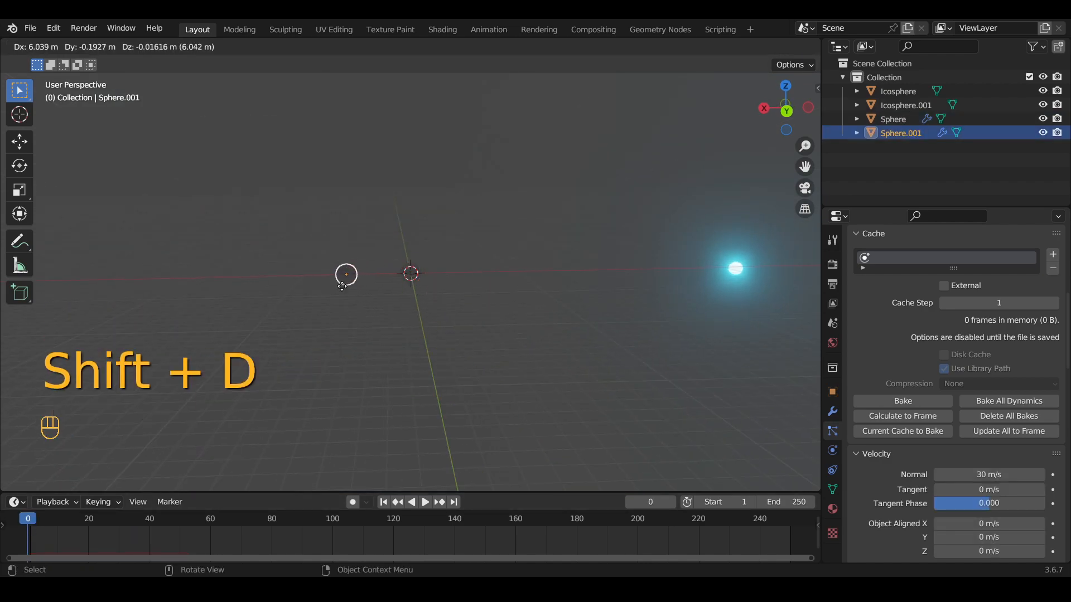
left_click(342, 287)
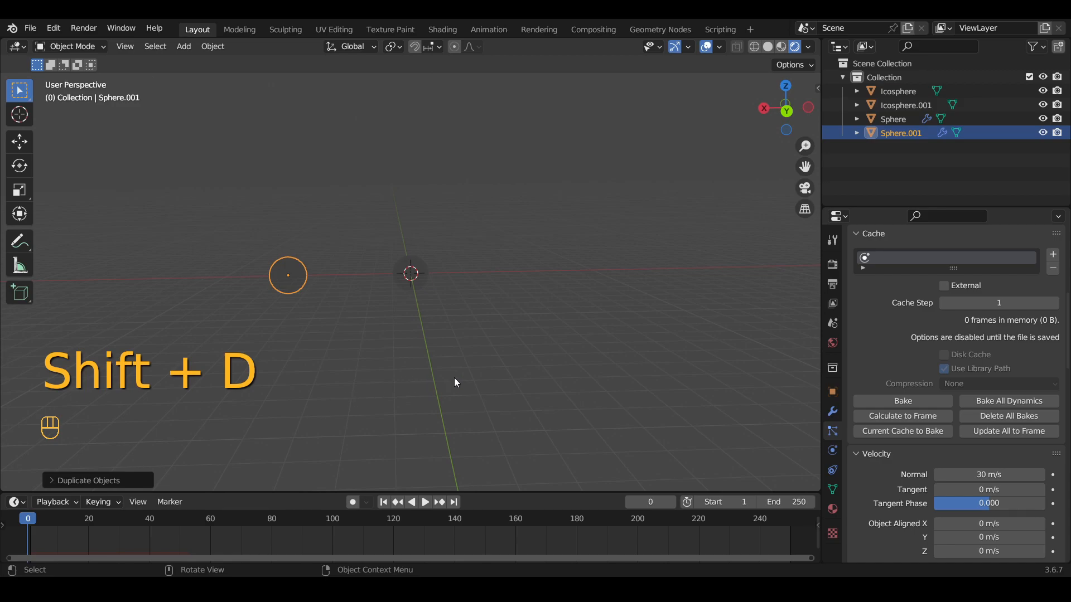
left_click(837, 437)
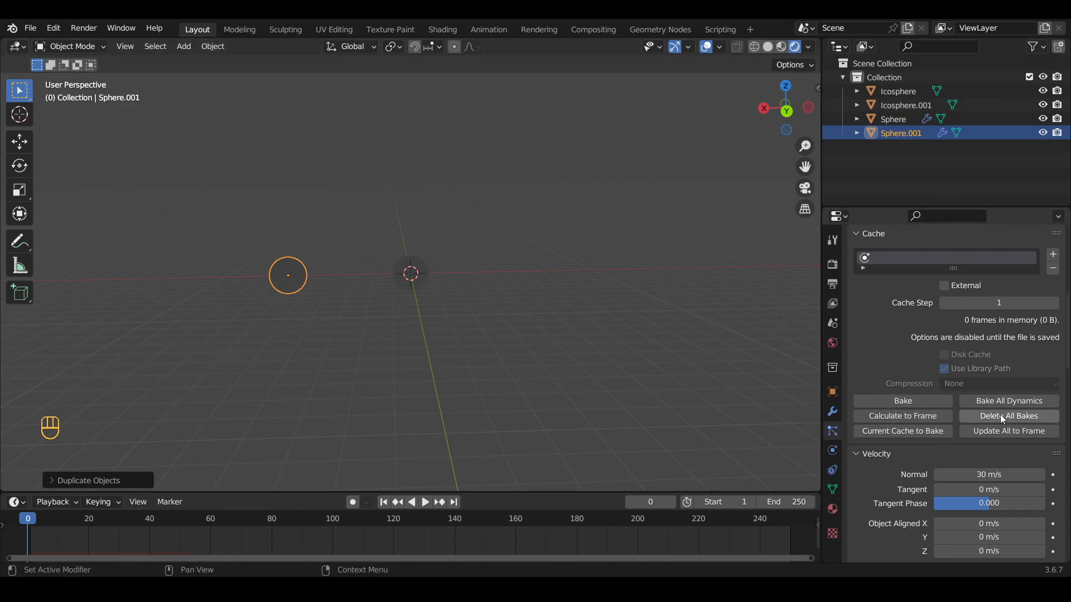
Make the particle settings of the duplicated emitter sphere an independent single-user copy
scroll(689, 354, "up", 5)
scroll(690, 354, "down", 6)
middle_click_drag(473, 361, 395, 361)
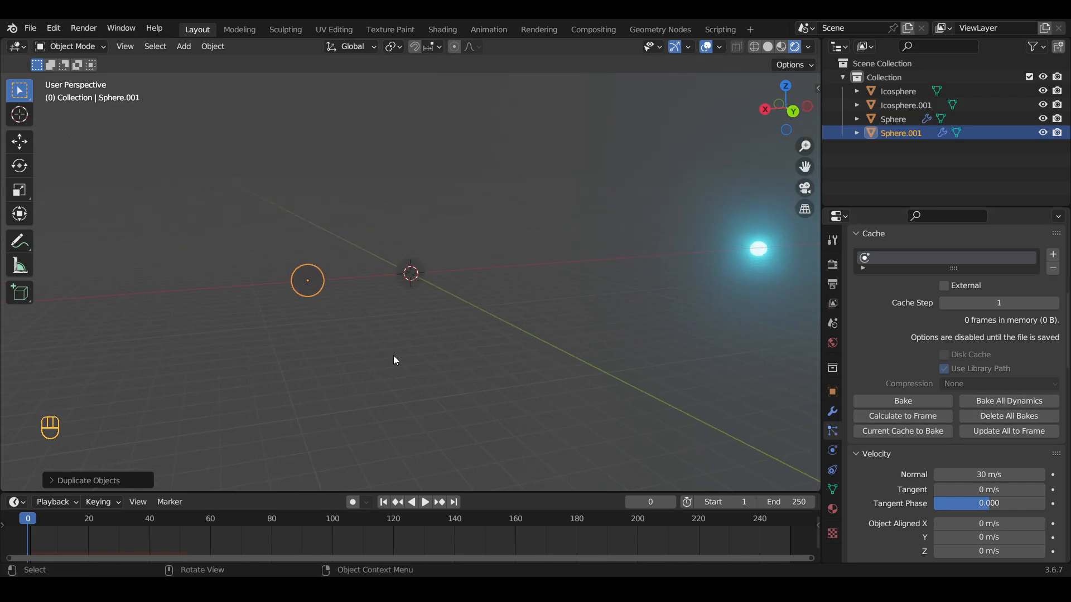
scroll(394, 356, "up", 5)
scroll(388, 351, "down", 3)
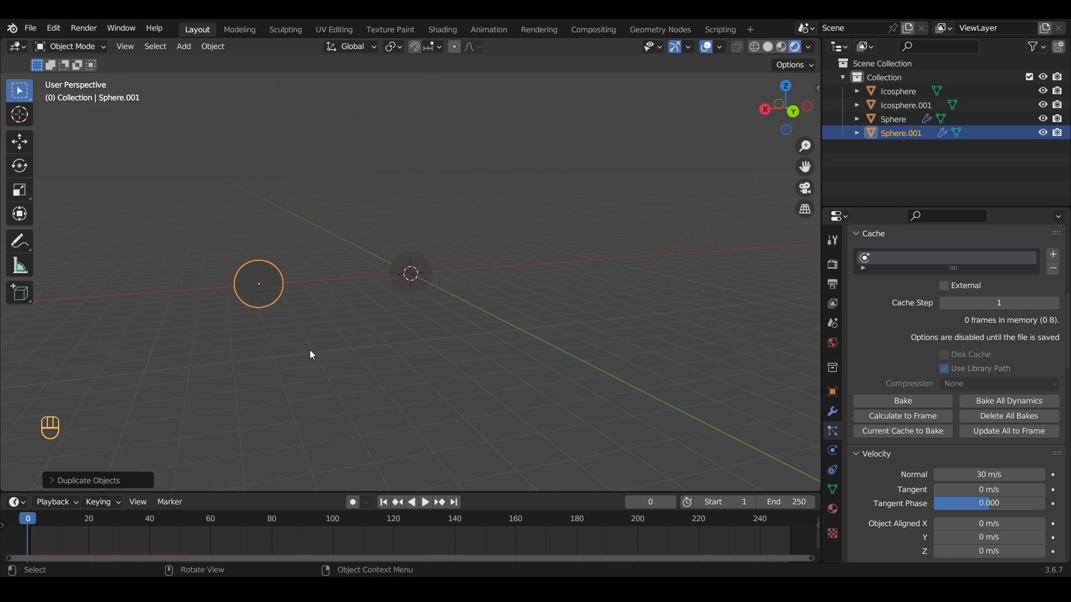
scroll(948, 380, "up", 10)
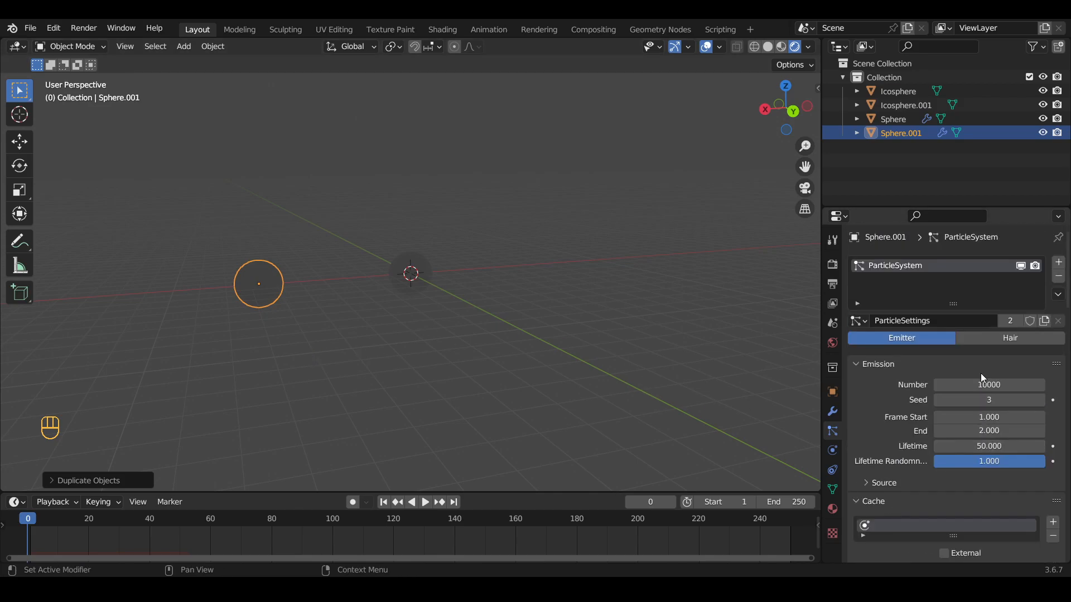
left_click(1045, 321)
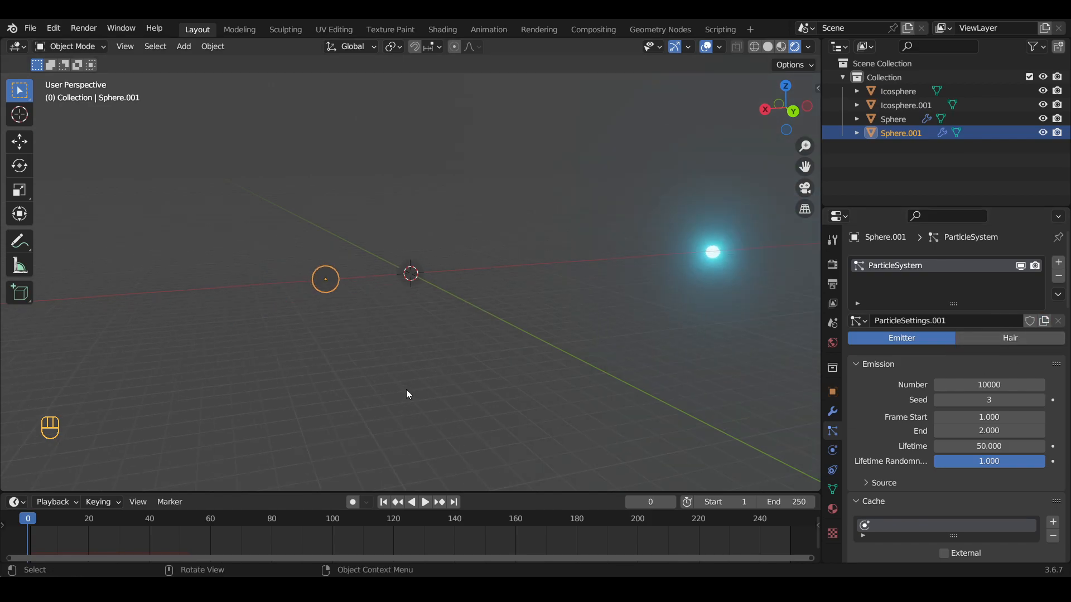
Reposition the duplicated emitter sphere beside the original emitter
middle_click_drag(409, 386, 384, 387)
key("g")
left_click(481, 379)
middle_click_drag(611, 333, 599, 340)
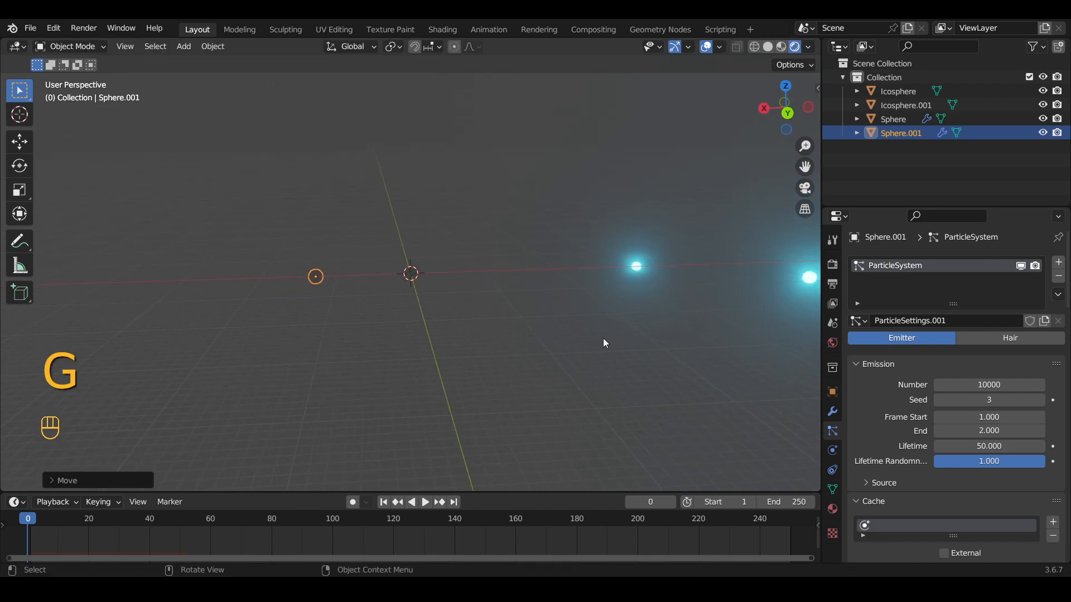
Set the duplicate emitter's particle instance object to Icosphere.001
scroll(895, 427, "down", 15)
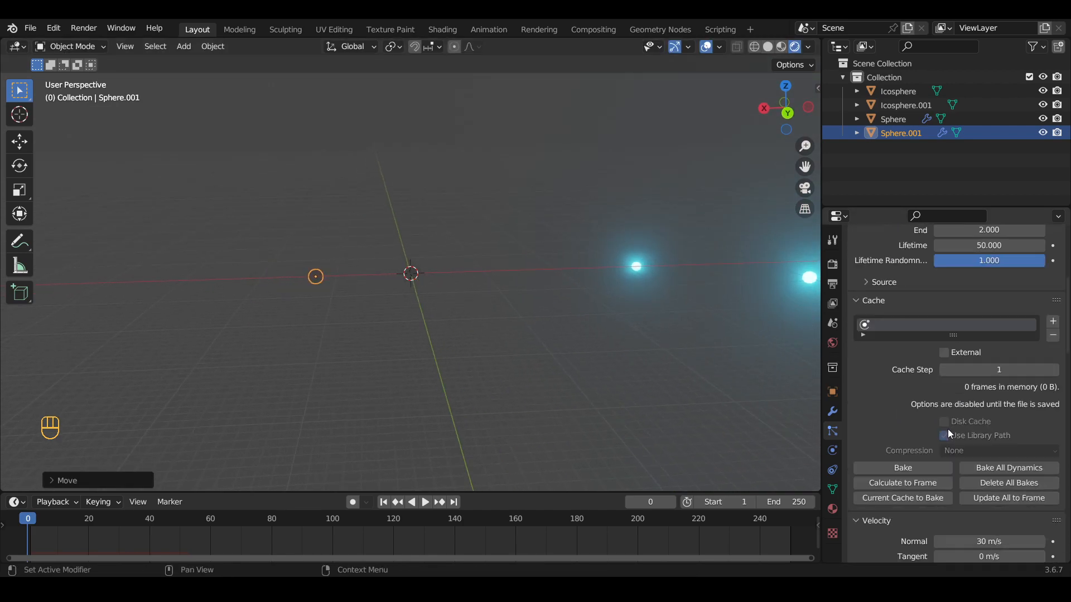
scroll(942, 443, "down", 15)
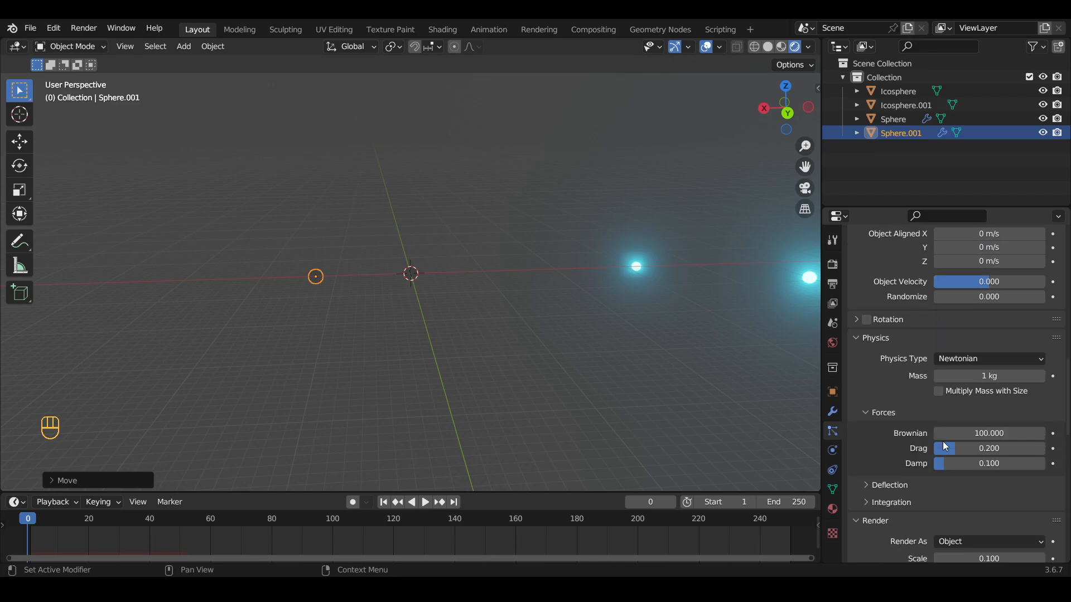
scroll(981, 459, "down", 2)
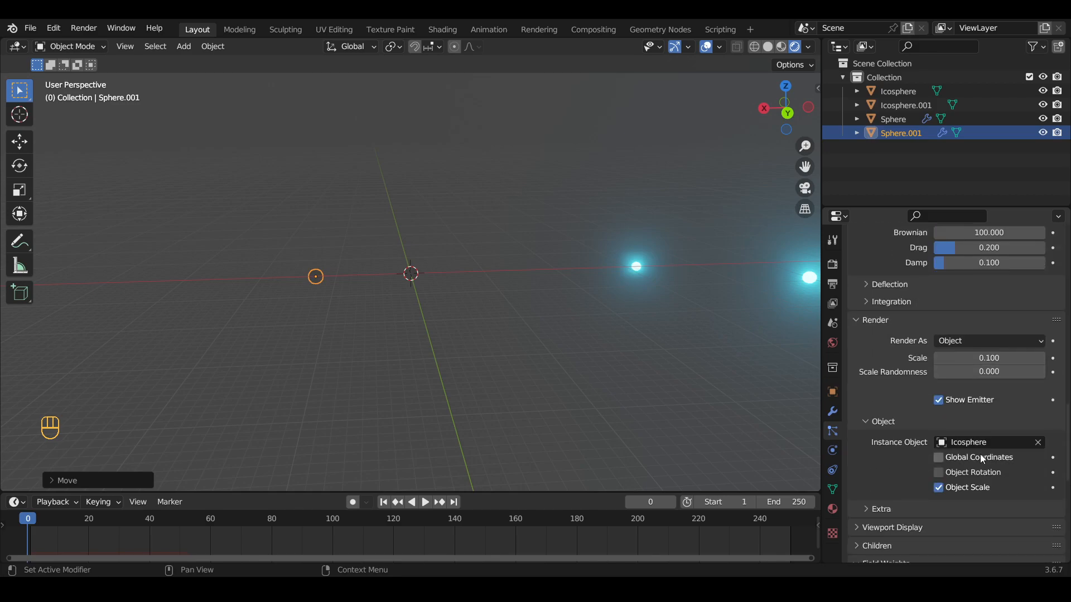
left_click(1013, 446)
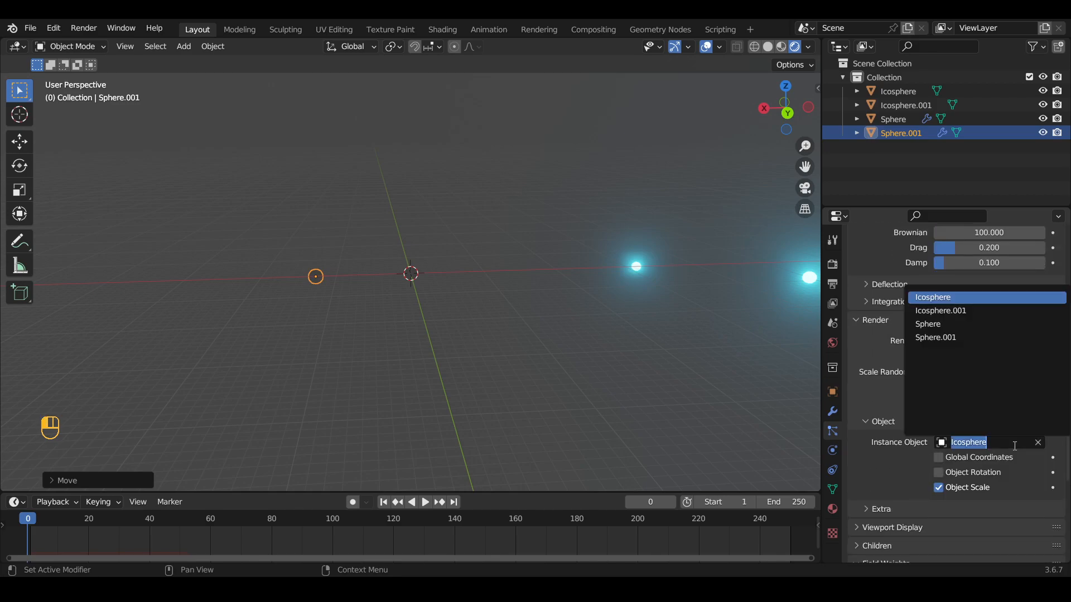
left_click(989, 315)
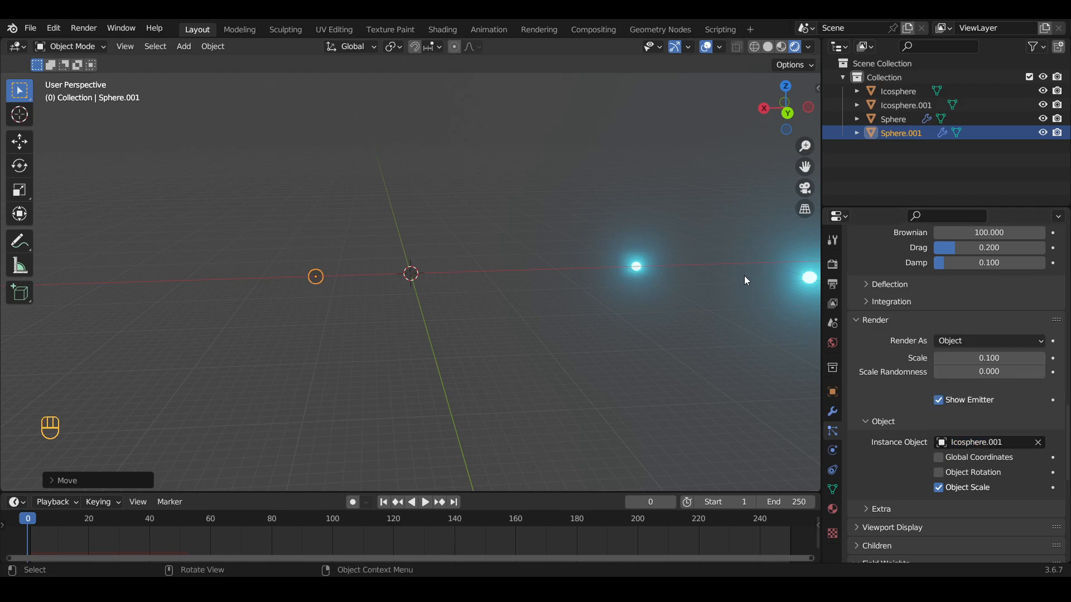
Give Icosphere.001 its own copy of the material and set the emission colour to orange with a hue of 0.023
left_click(812, 282)
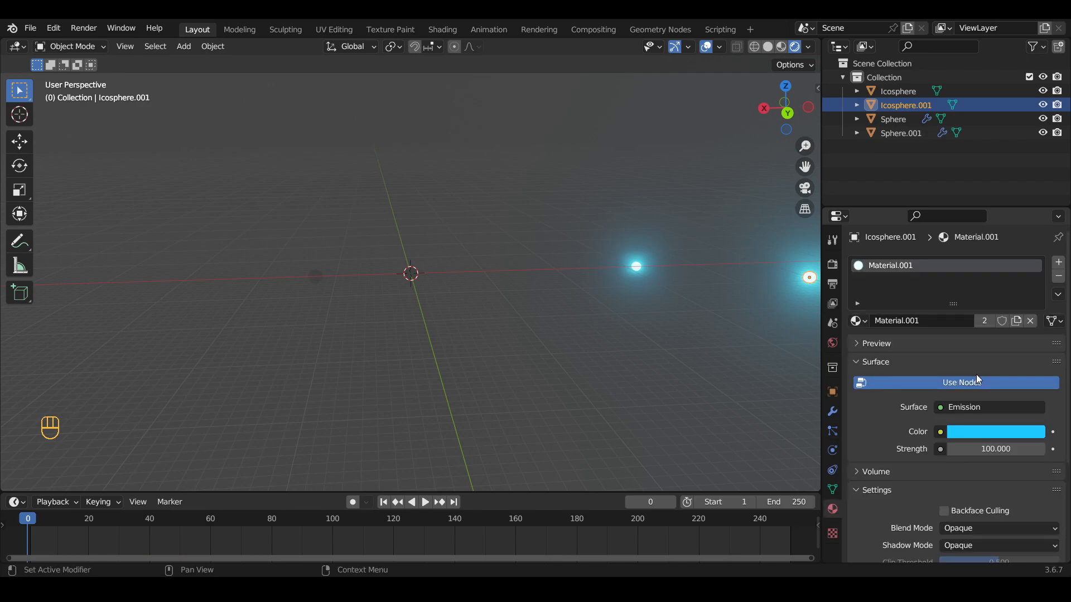
left_click(1018, 322)
left_click(988, 432)
left_click_drag(987, 370, 948, 370)
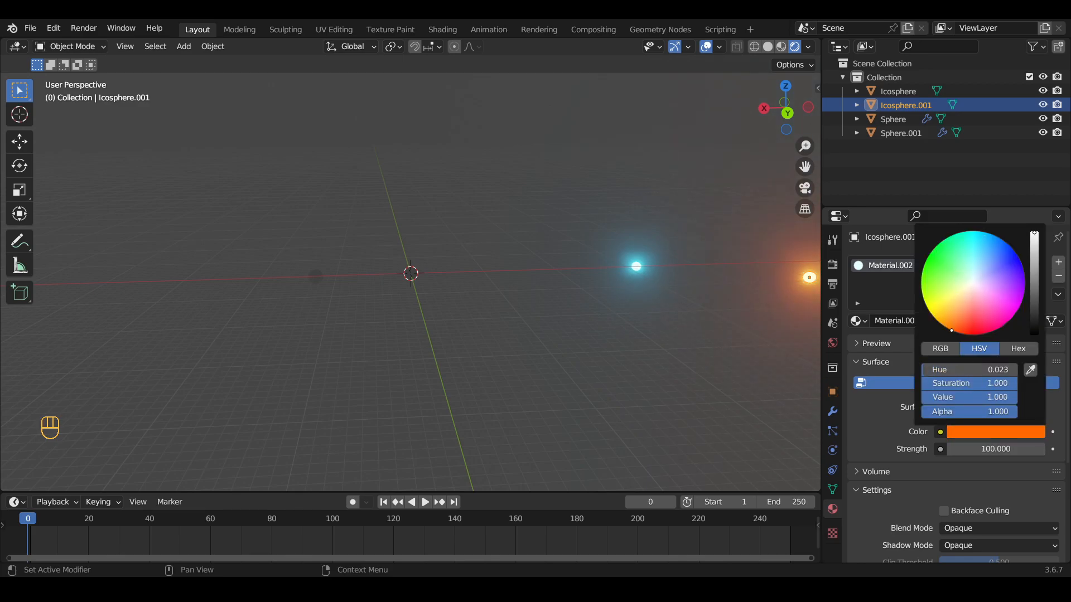
Play the orange and cyan bursts together several times from the early frames and stop at frame 26
key("space")
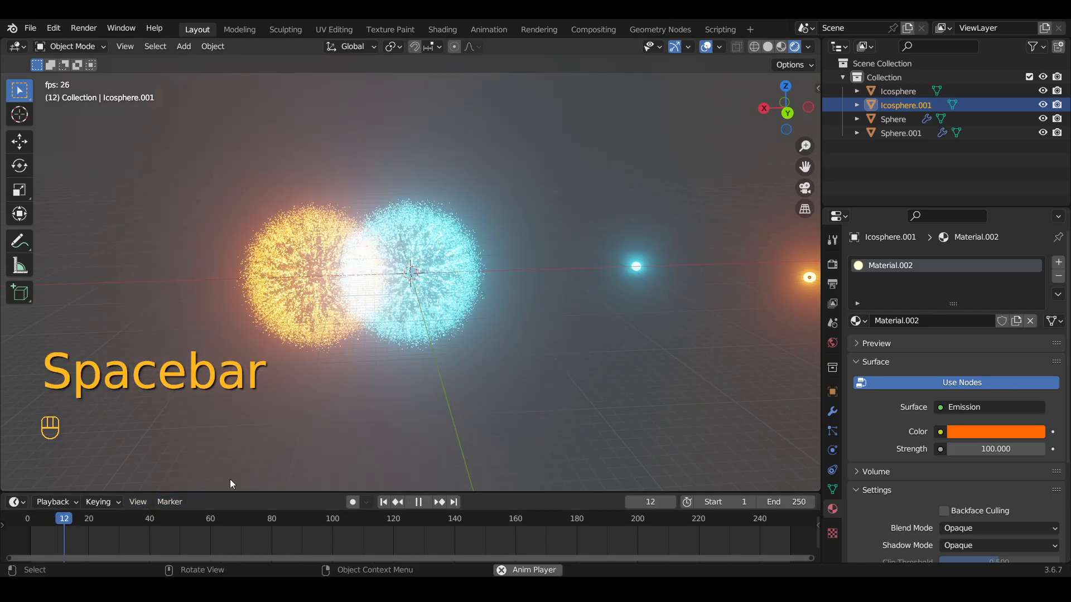
left_click(29, 523)
key("shift+Left")
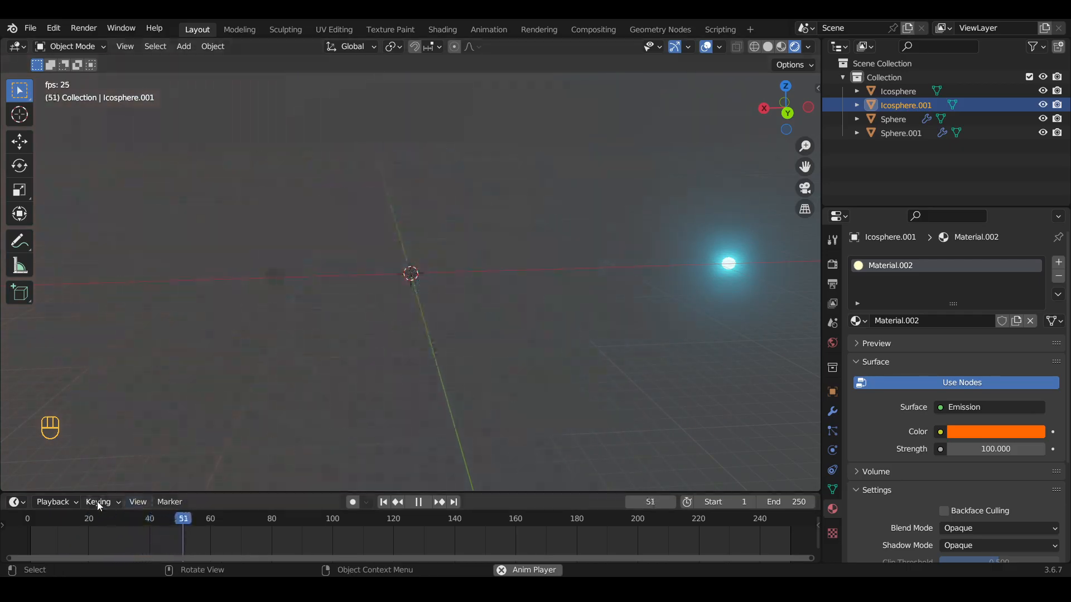
left_click(33, 523)
left_click(37, 522)
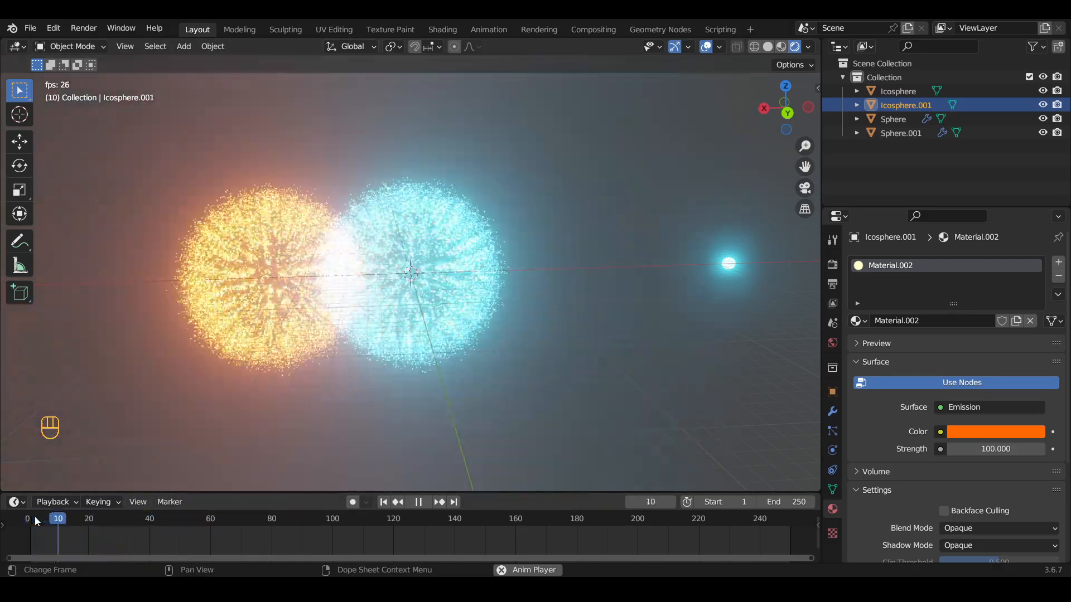
key("space")
Select both glowing ico spheres and move them together farther away from the particle bursts
left_click_drag(511, 255, 693, 323)
key("g")
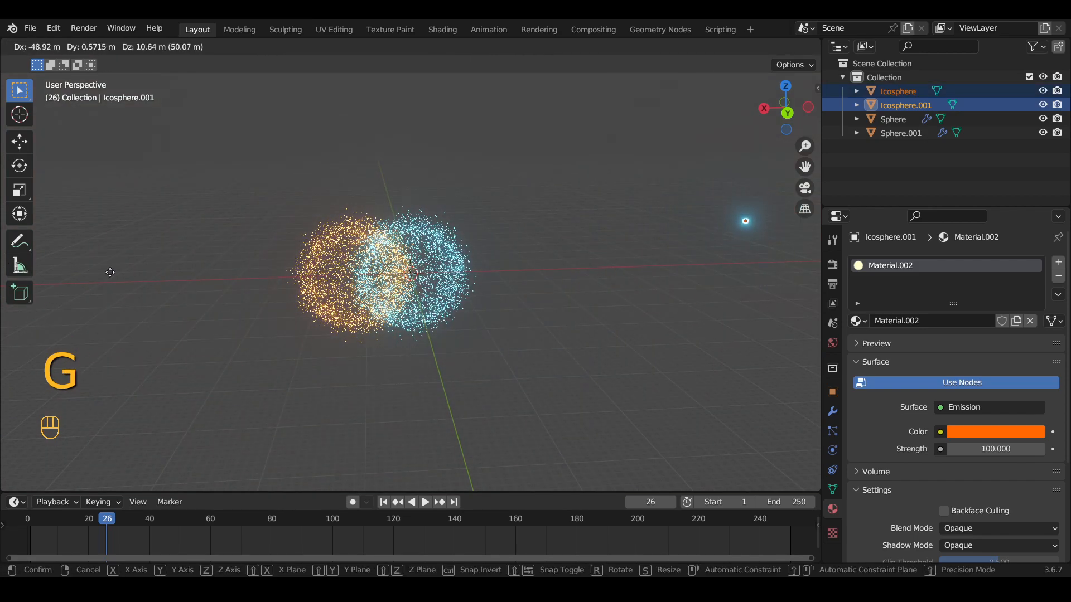
left_click(43, 291)
key("shift+a")
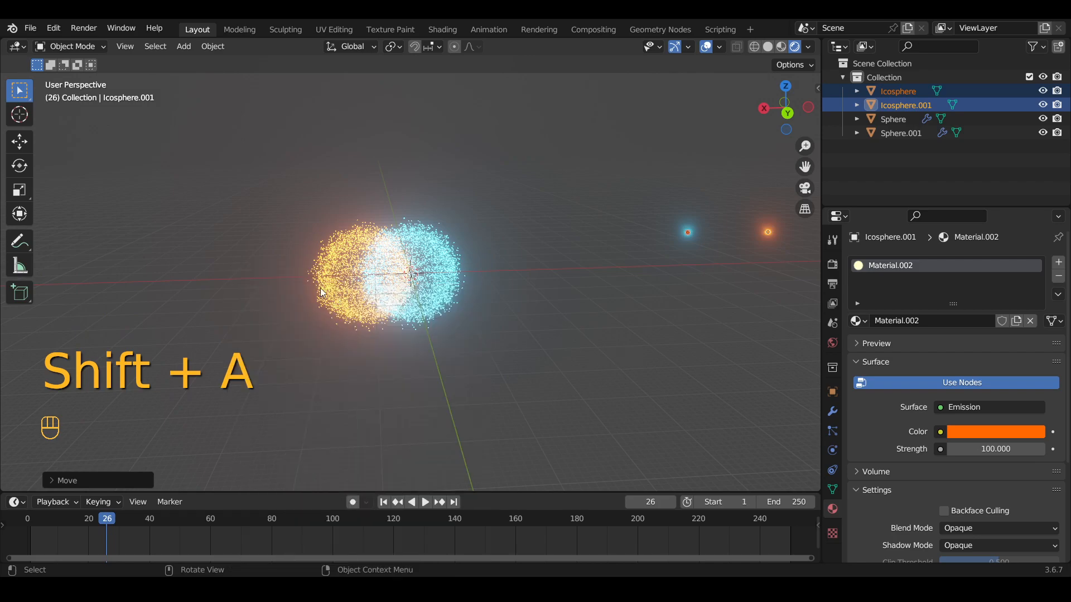
Select the duplicated emitter sphere and bake all dynamics in its particle cache
left_click(359, 277)
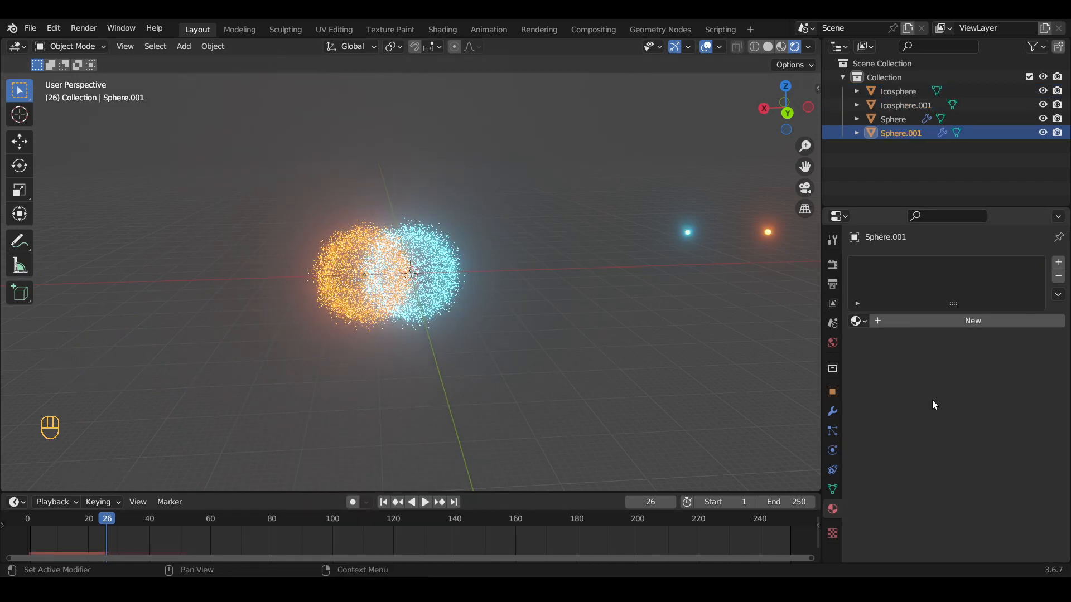
left_click(833, 433)
scroll(1001, 449, "down", 10)
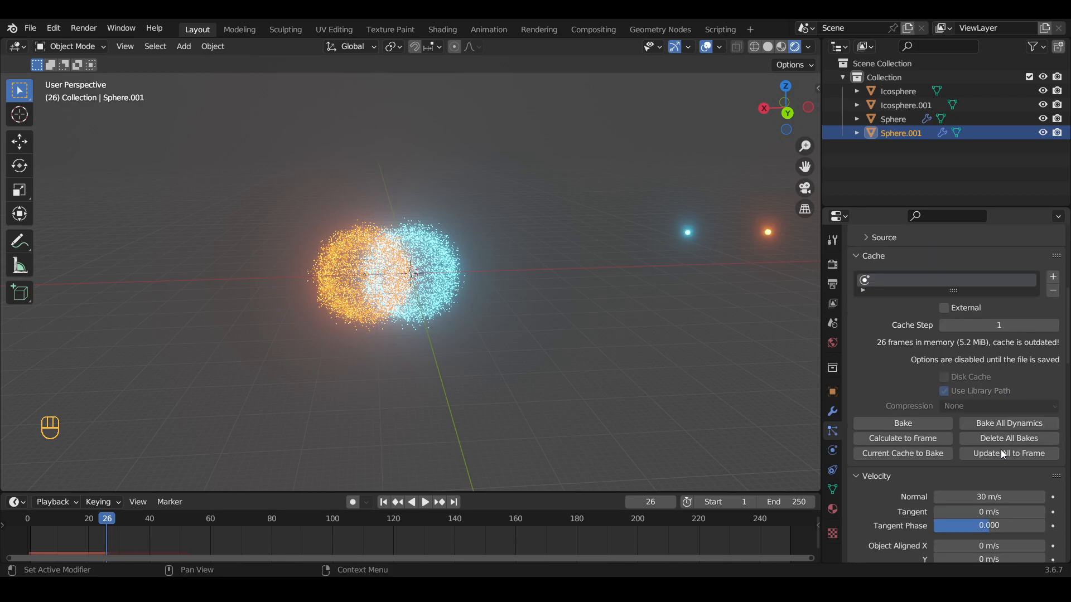
left_click(1018, 426)
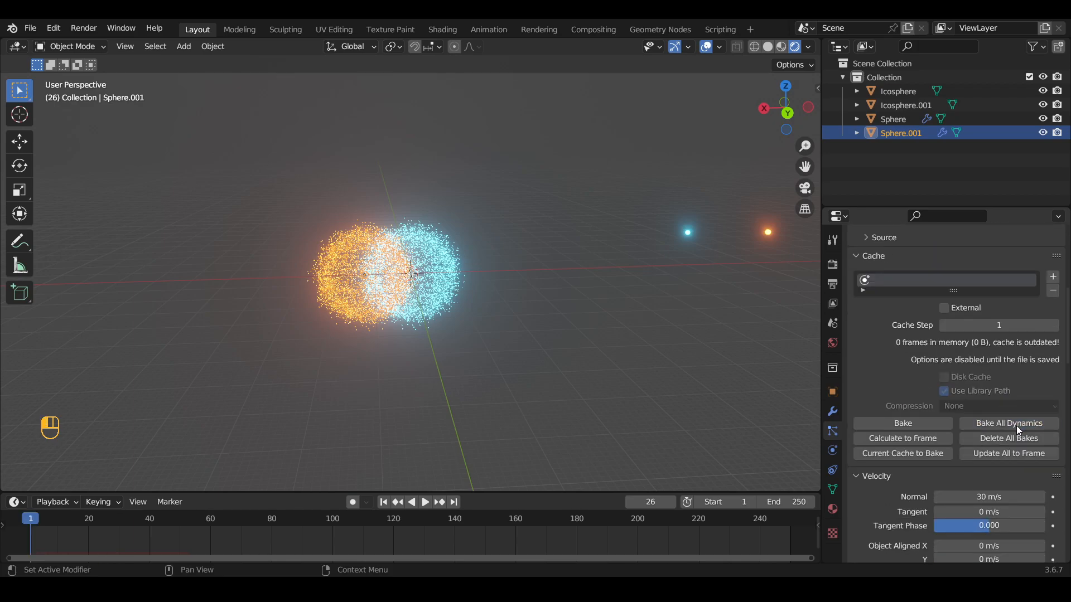
Replay both baked bursts from the first frames, view them from another side and stop at frame 24
mouse_move(38, 521)
left_mouse_down()
mouse_move(191, 520)
mouse_move(31, 516)
left_mouse_up()
key("space")
middle_click_drag(611, 345, 475, 340)
key("space")
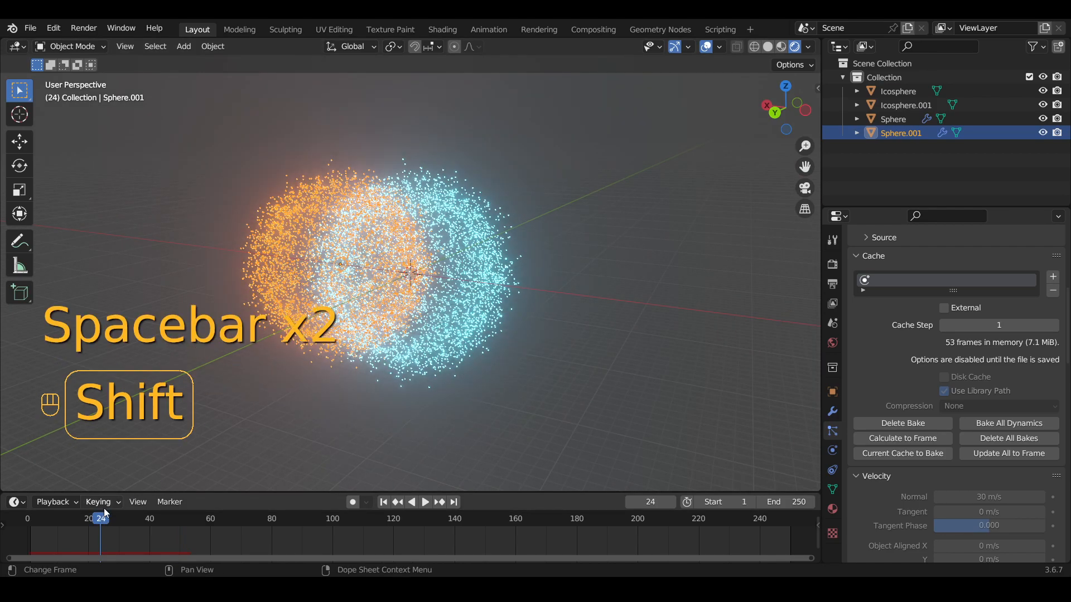
Add a camera to the scene
key("shift+a")
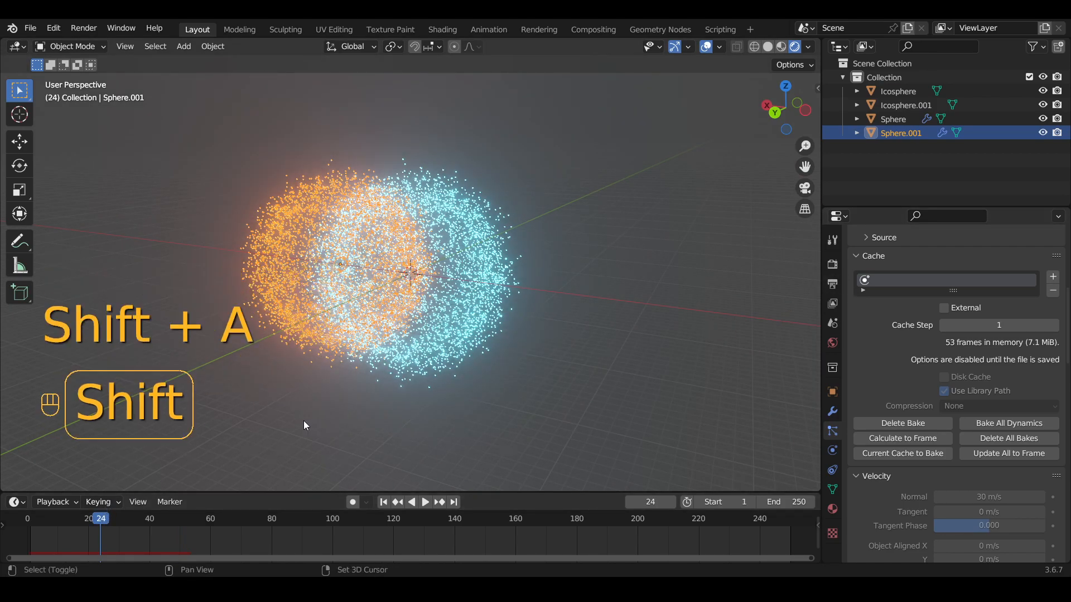
key("shift+a")
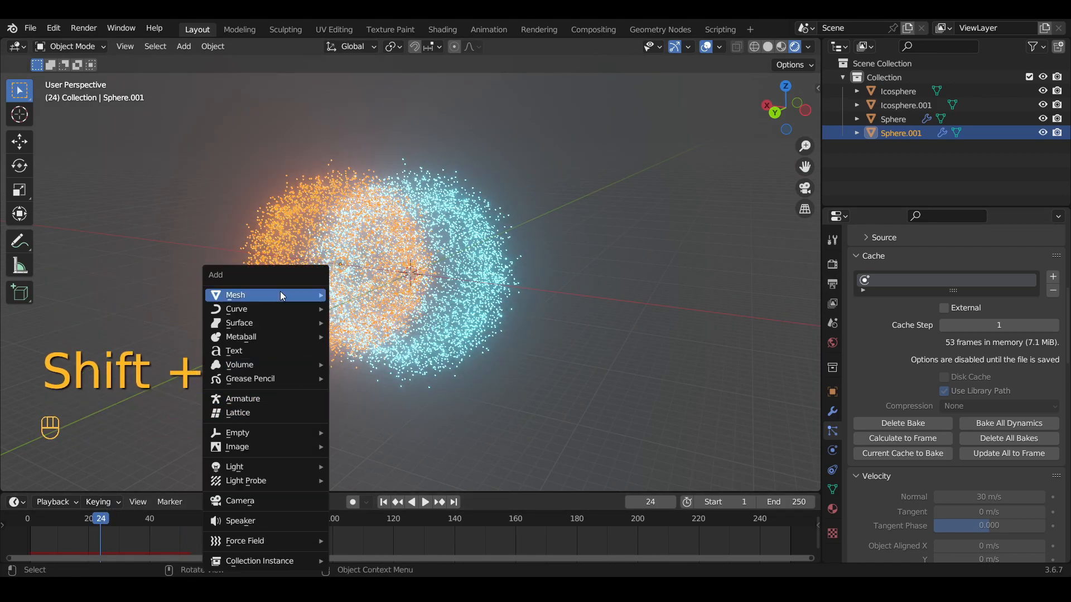
left_click(269, 502)
Move the new camera out of the bursts to about X 30.9 m, Y 53.1 m, Z -2 m
scroll(561, 352, "down", 5)
middle_click_drag(443, 370, 334, 354)
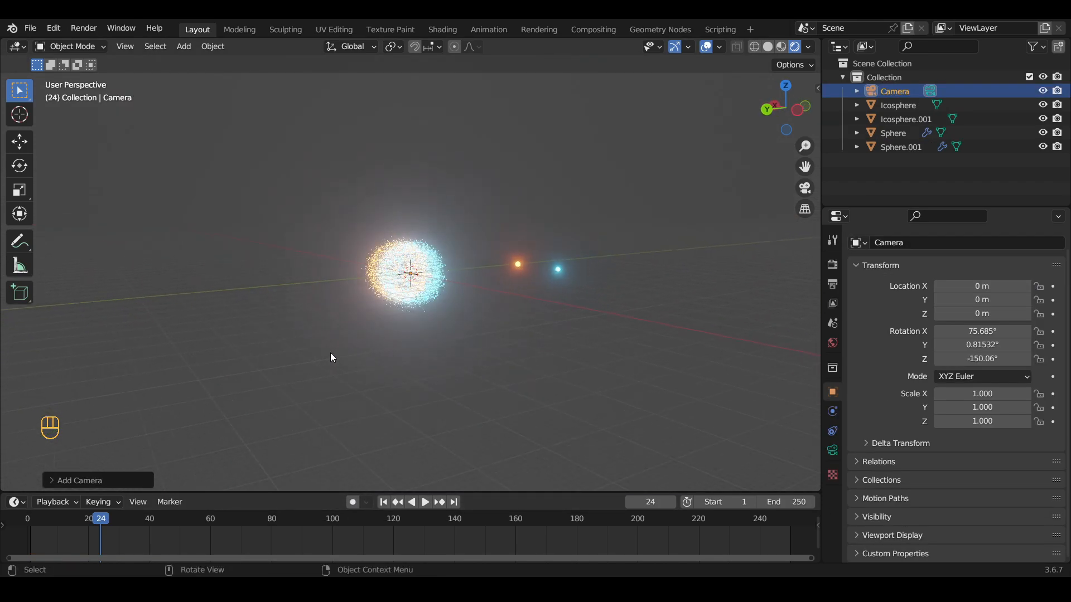
scroll(342, 359, "down", 3)
key("g")
left_click(235, 360)
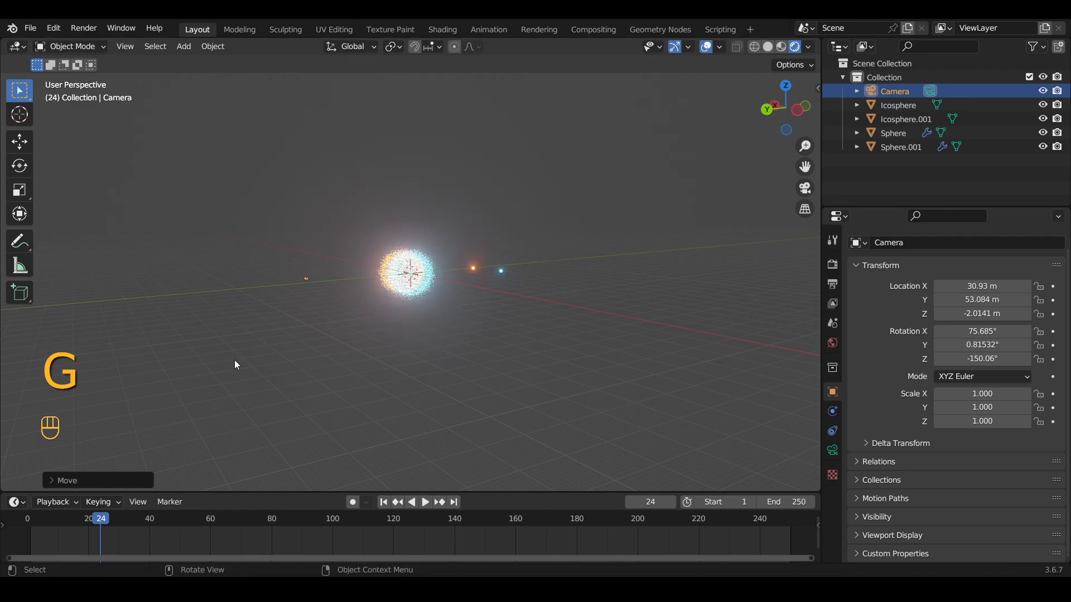
Examine the bursts and the camera from the top and right, ending in the front orthographic view
middle_click_drag(320, 344, 406, 334)
scroll(406, 334, "up", 4)
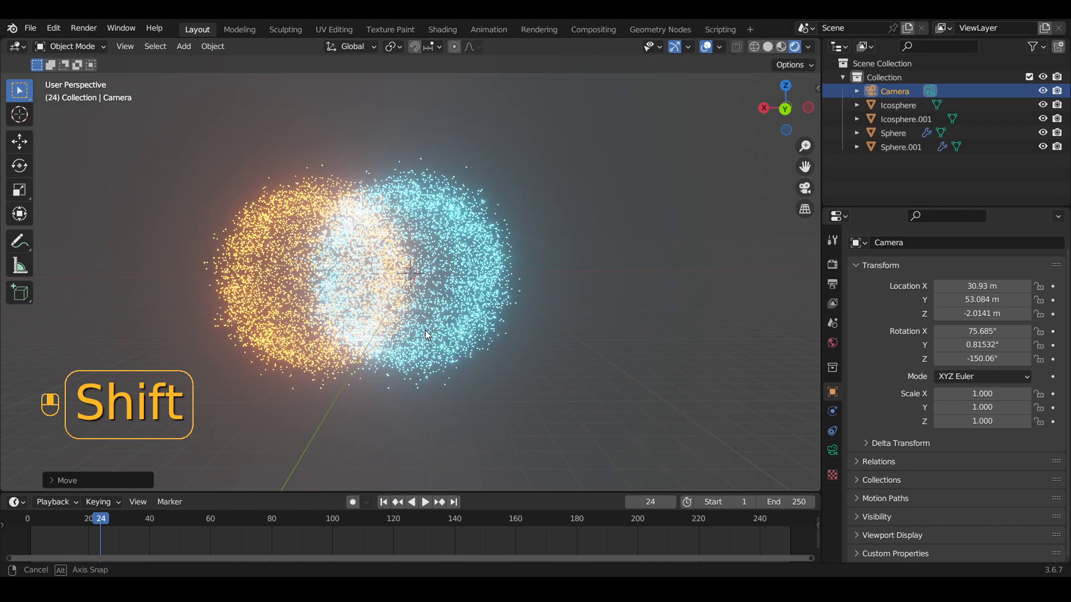
scroll(420, 331, "down", 2)
key("KP_1")
key("KP_2")
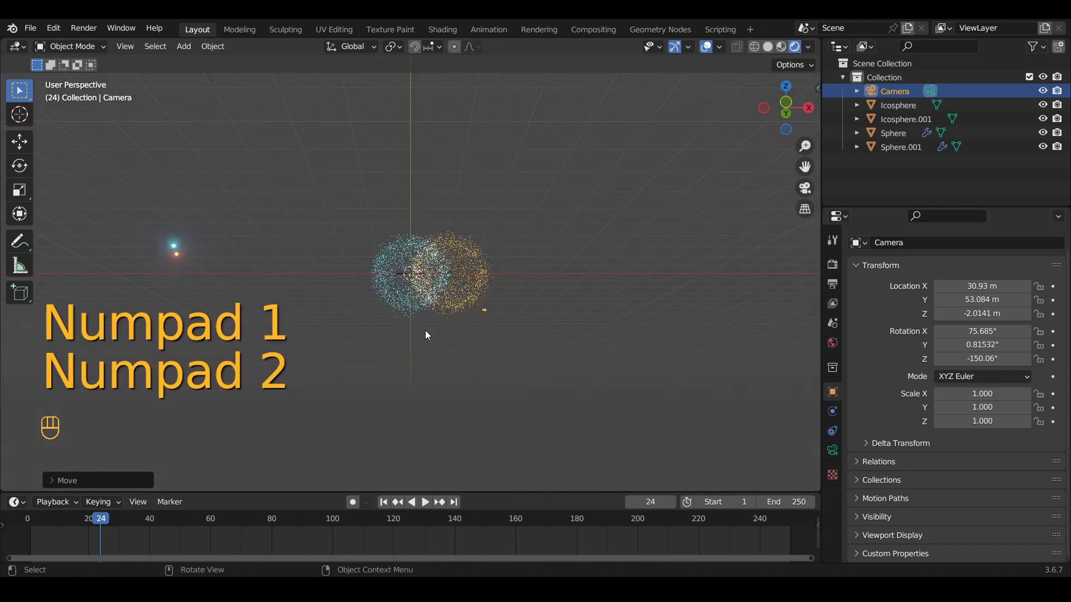
key("KP_7")
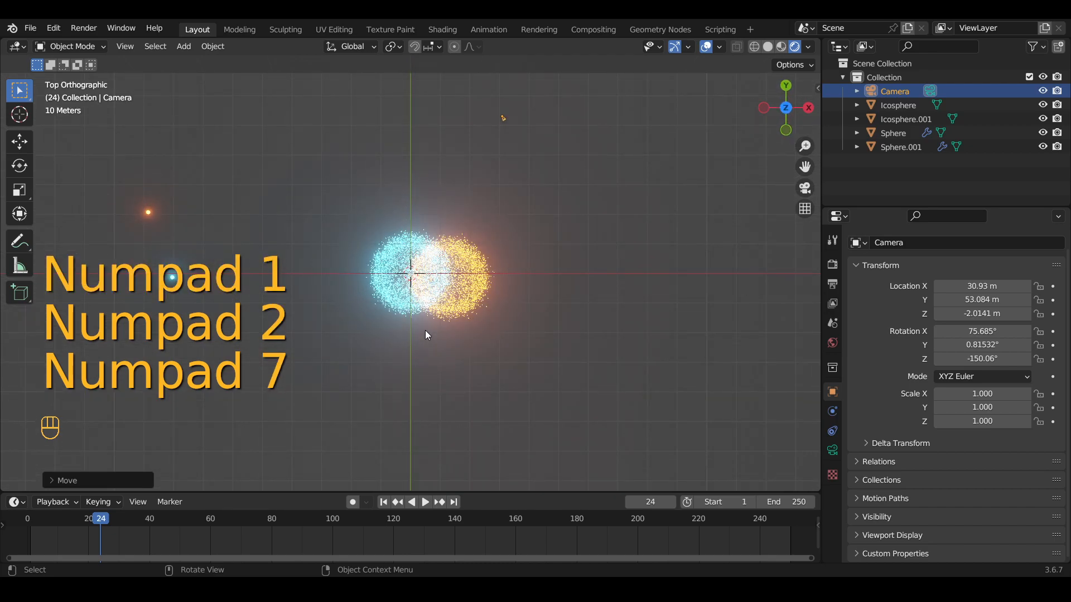
key("KP_2")
key("KP_3")
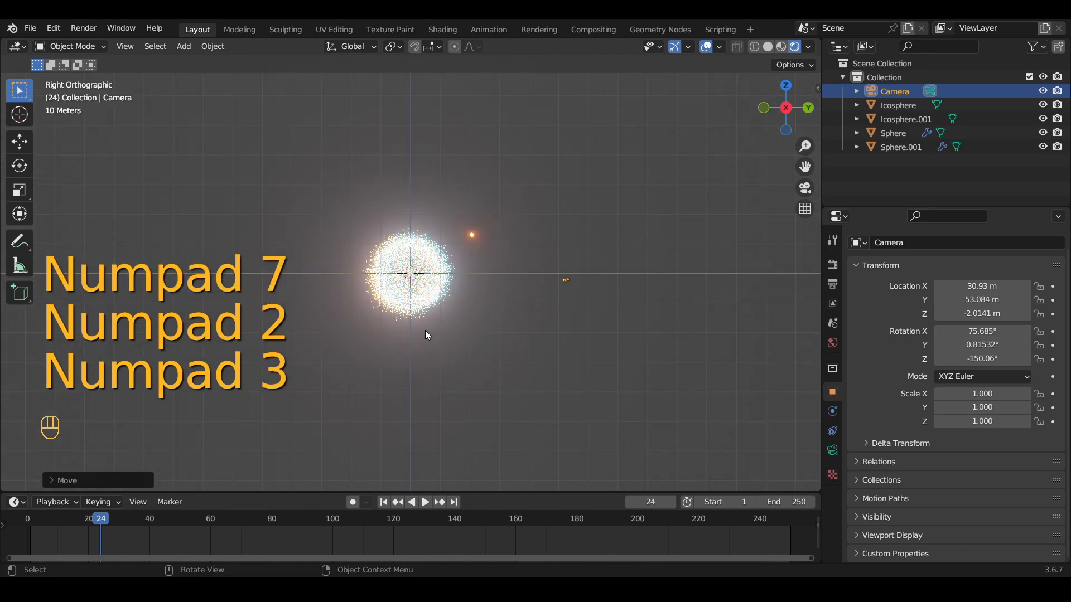
key("KP_1")
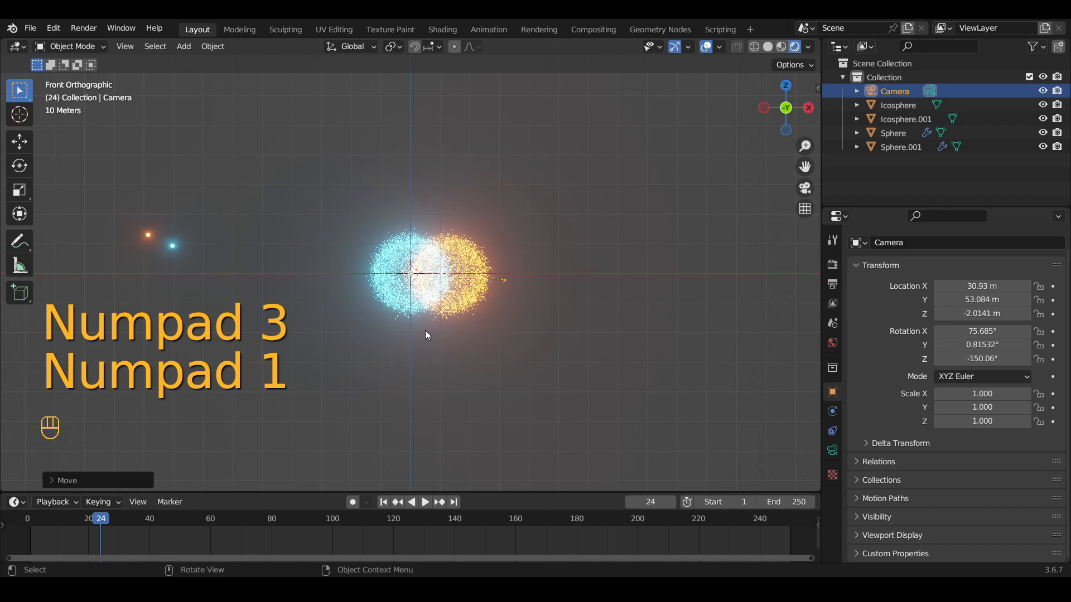
Play the bursts in the front view and set the current frame to 18
scroll(489, 282, "up", 8)
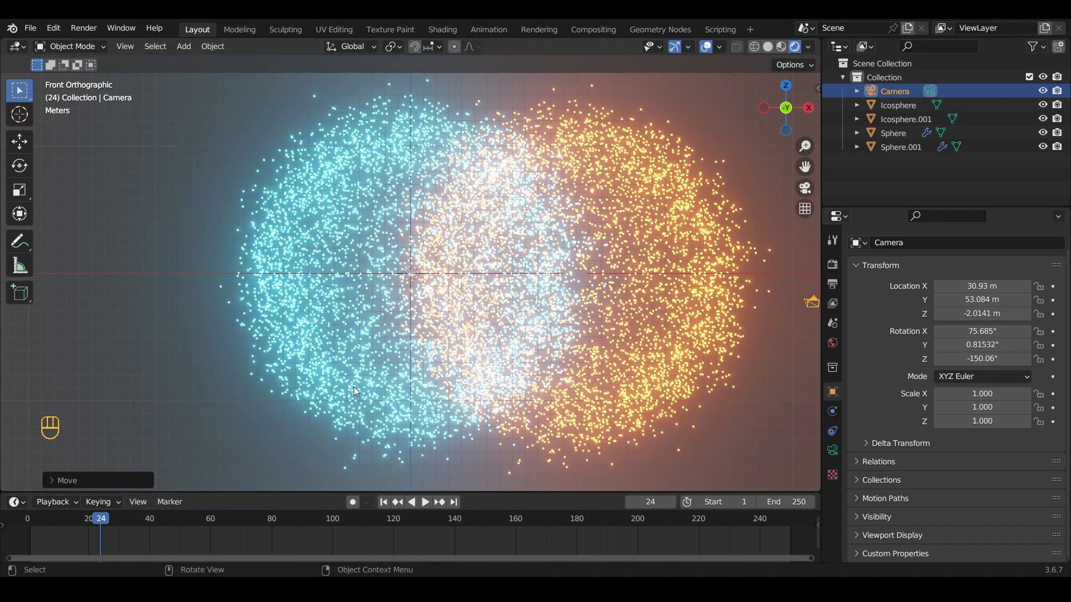
scroll(340, 407, "down", 1)
key("space")
mouse_move(88, 520)
left_mouse_down()
mouse_move(31, 523)
mouse_move(83, 527)
left_mouse_up()
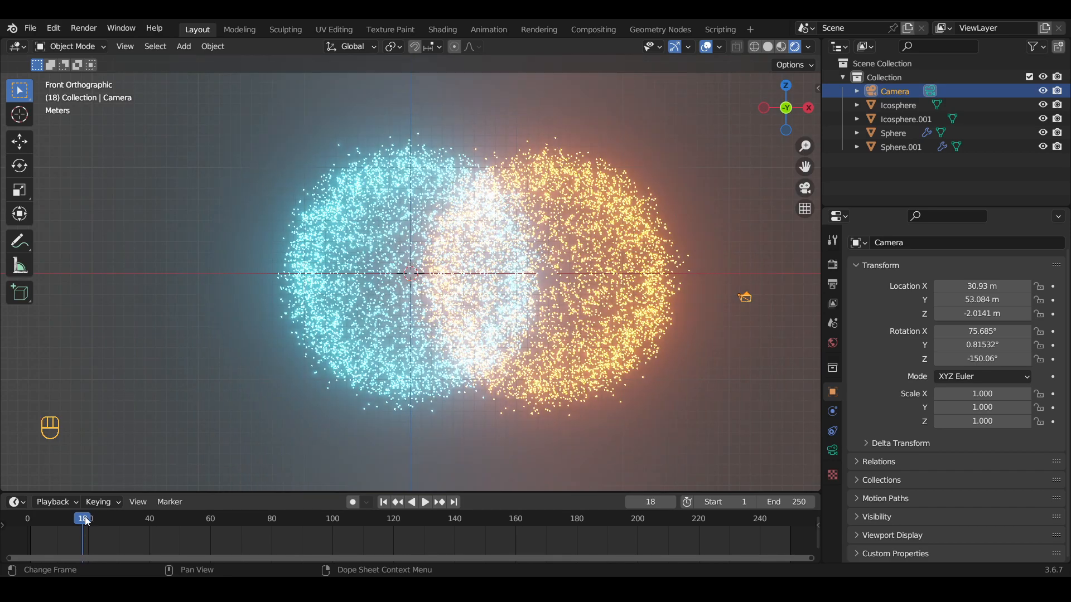
Frame both bursts from the front and align the camera to that view
scroll(469, 385, "down", 1)
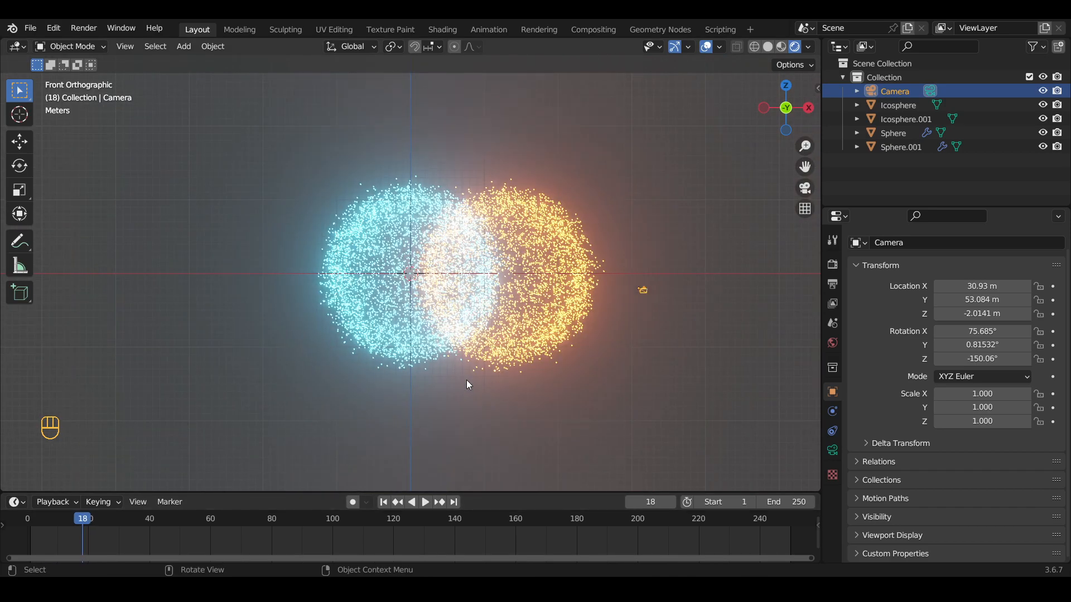
key("KP_1")
key("ctrl+alt+KP_0")
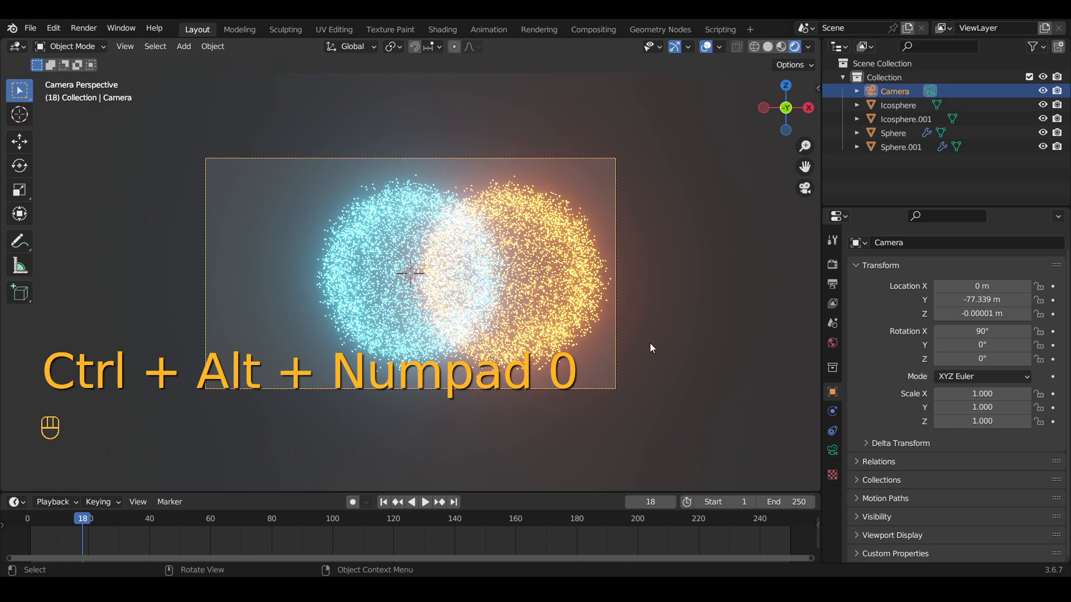
scroll(650, 344, "down", 3)
scroll(647, 341, "up", 2)
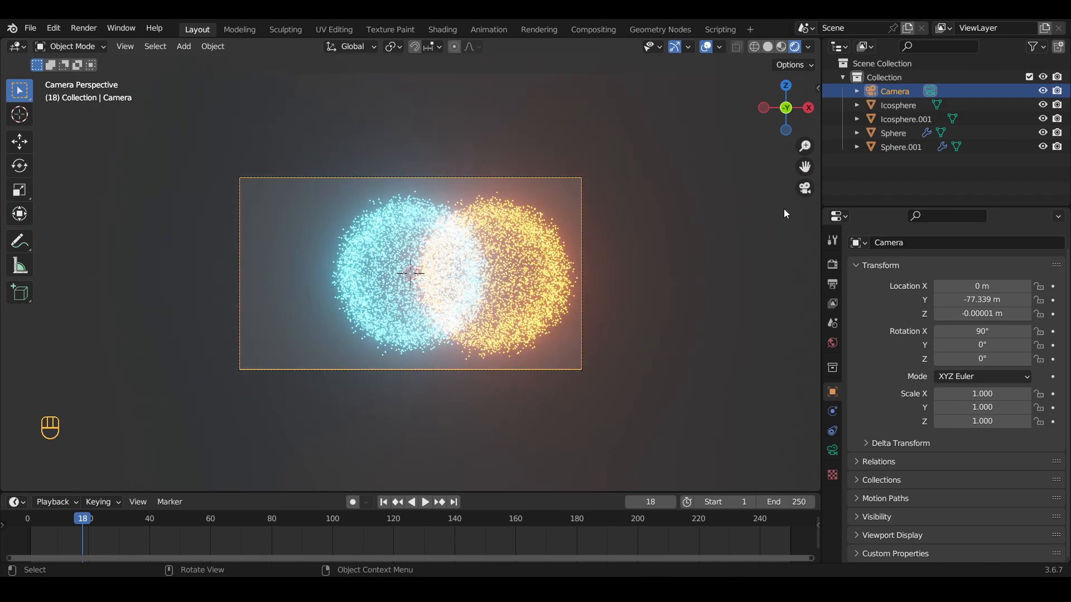
Move to frame 24 and enable ambient occlusion, screen space reflections and motion blur for the Eevee render
scroll(647, 289, "up", 1)
left_click_drag(32, 516, 102, 525)
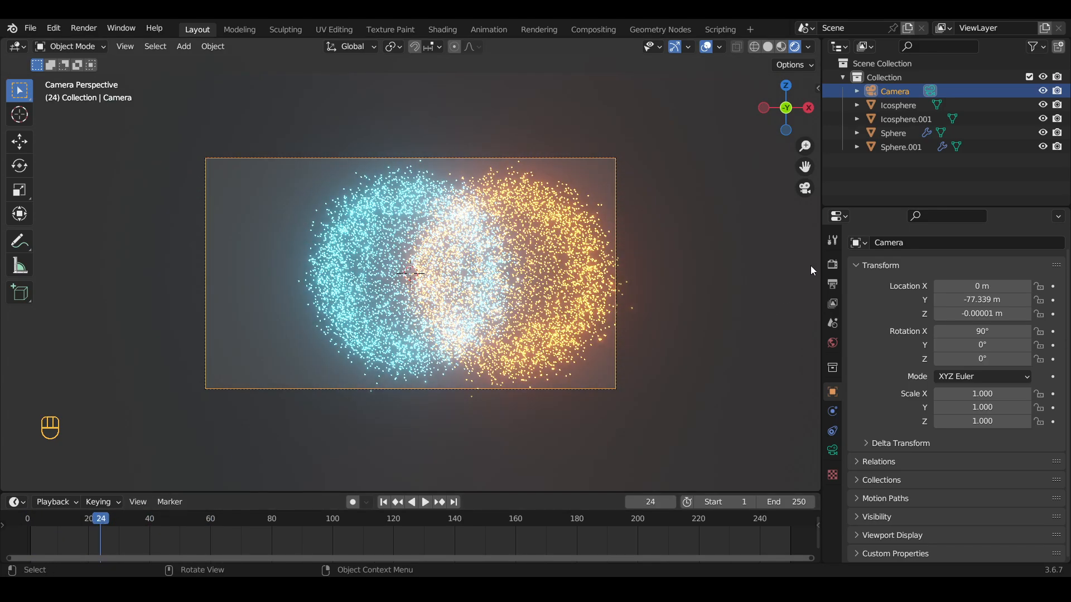
left_click(833, 265)
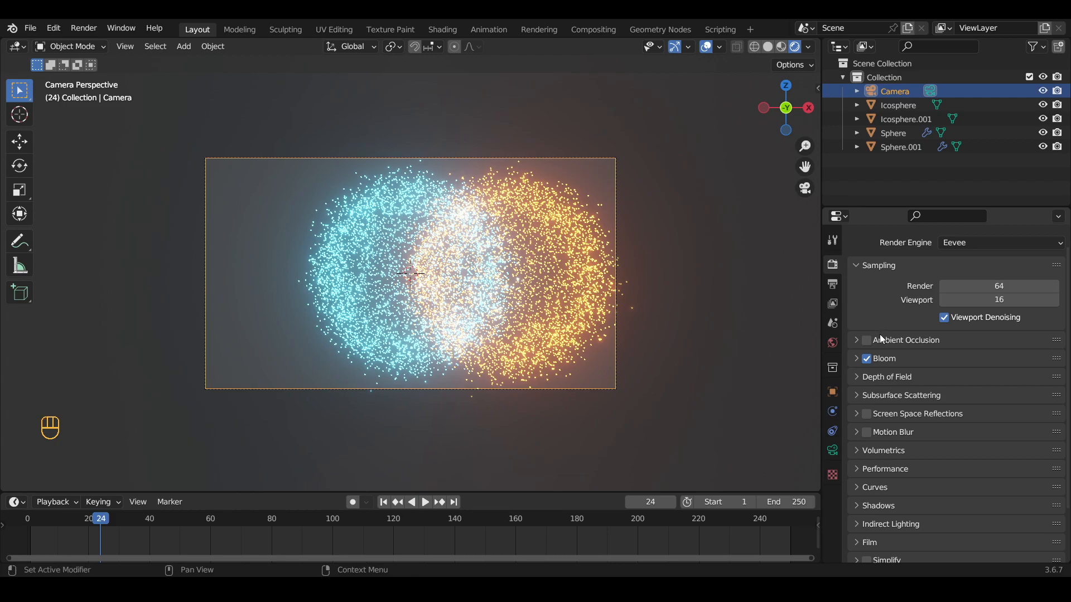
left_click(867, 340)
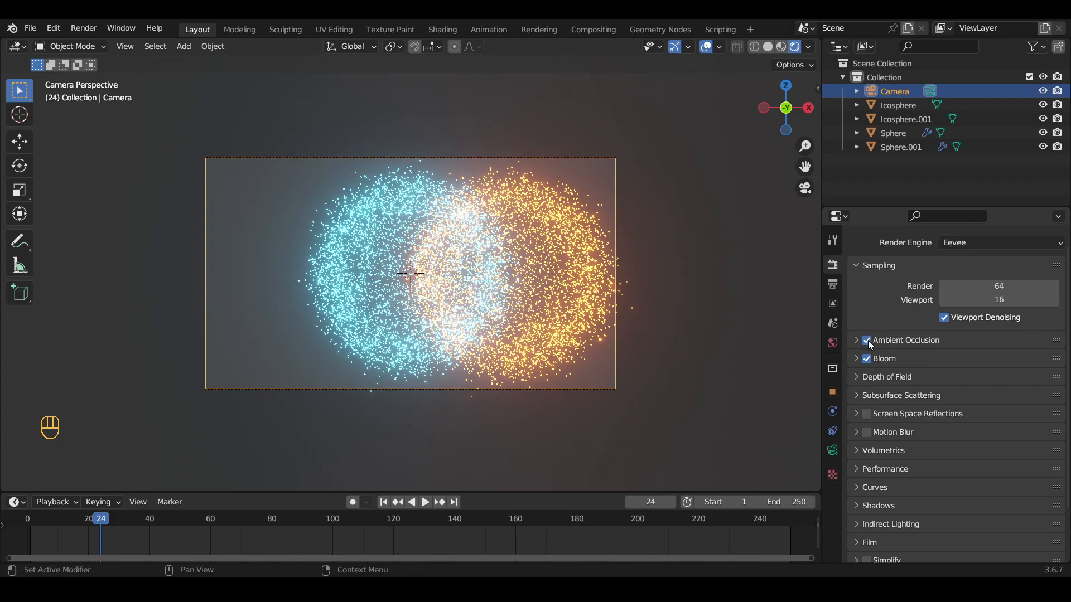
left_click(867, 415)
left_click(867, 436)
left_click(857, 434)
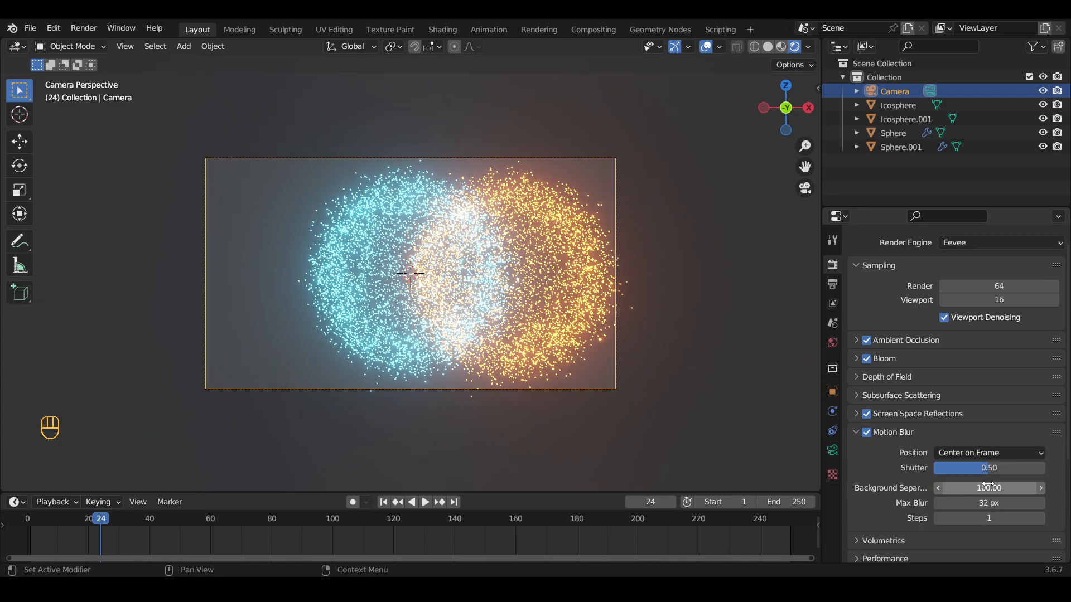
Keep the motion blur position at Center on Frame and set its shutter to 2.00
left_click(1008, 458)
left_click(1009, 455)
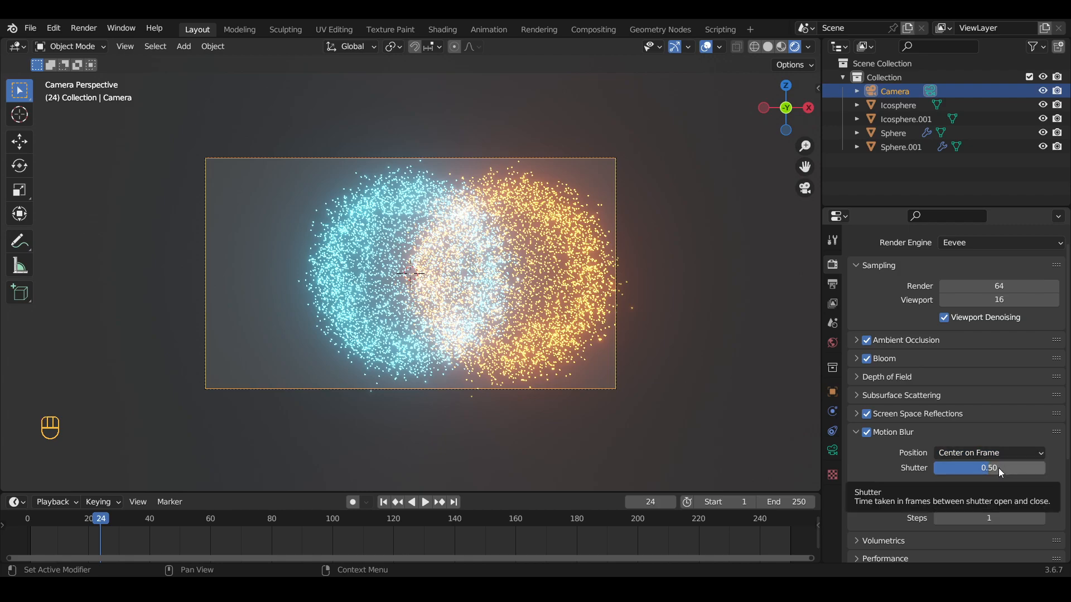
left_click_drag(989, 471, 1048, 470)
left_click(995, 468)
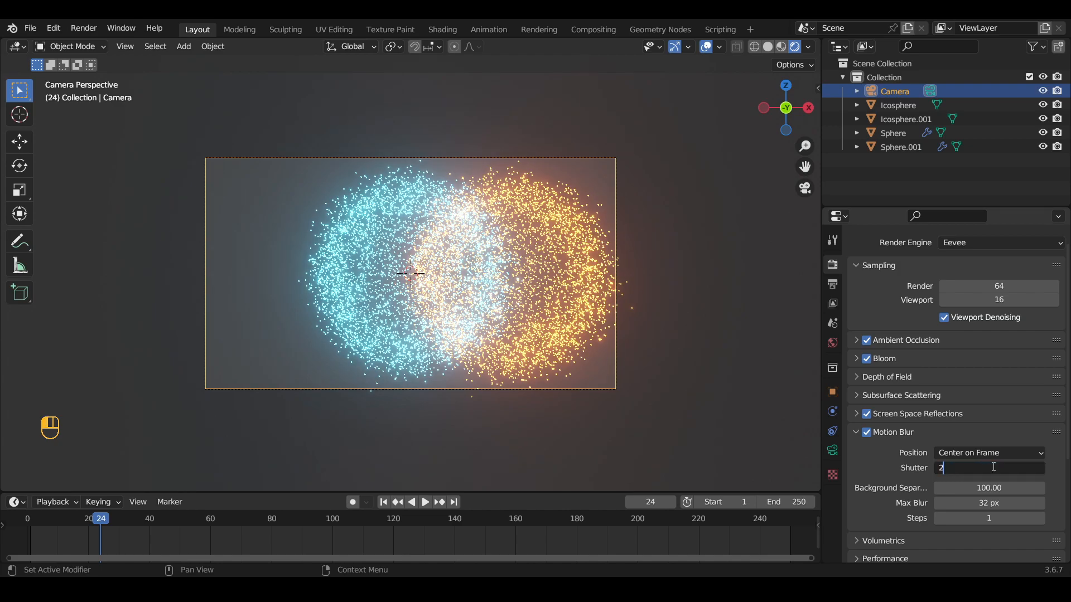
type("2")
key("Return")
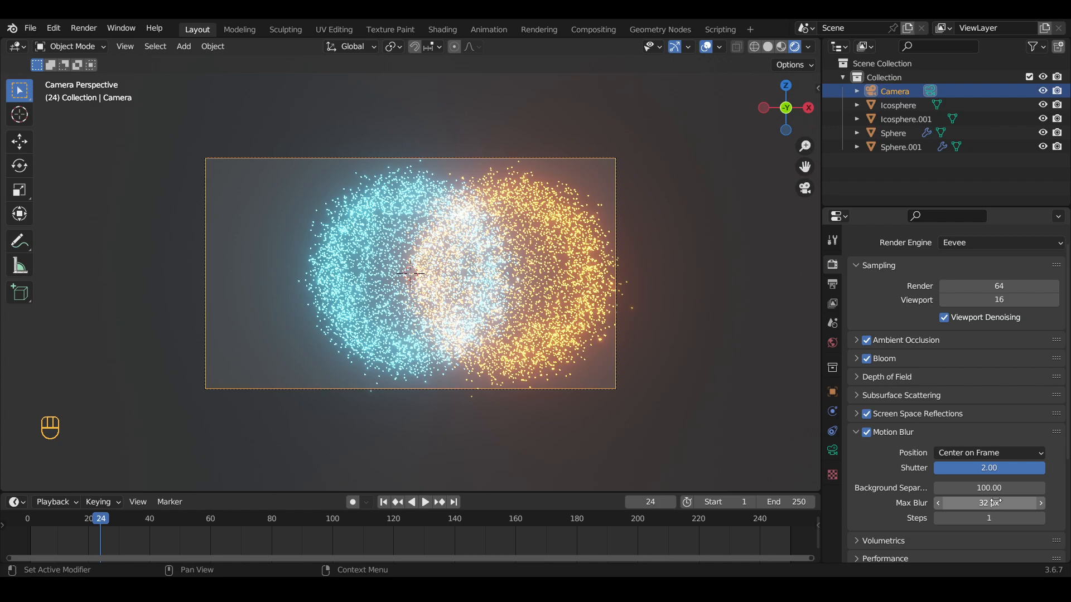
Set the motion blur's max blur to 64 px and its steps to 10
left_click(1037, 507)
left_click(1032, 506)
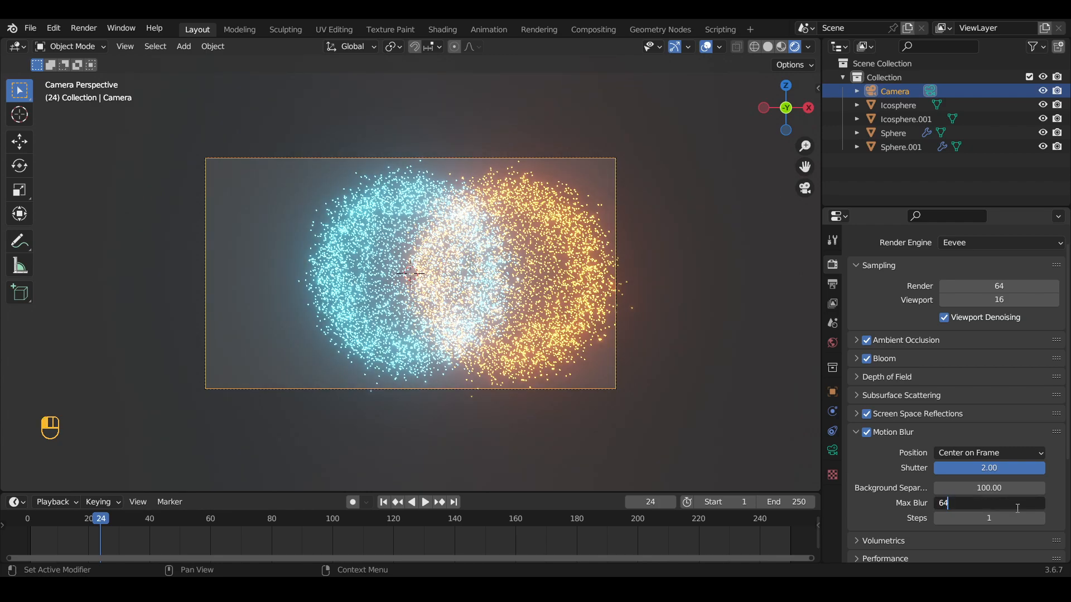
key("Return")
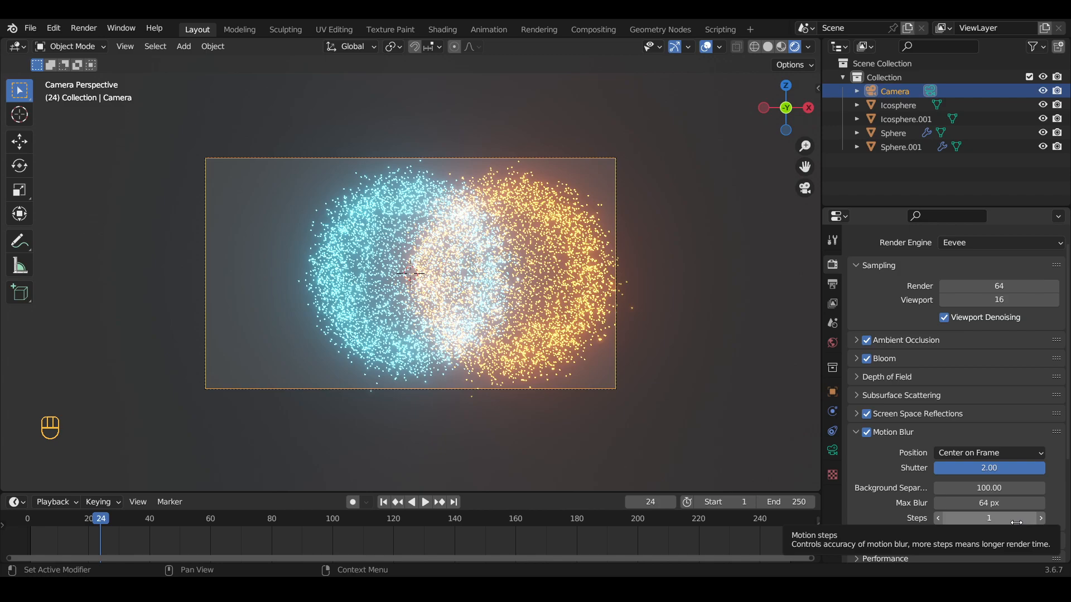
left_click(1013, 522)
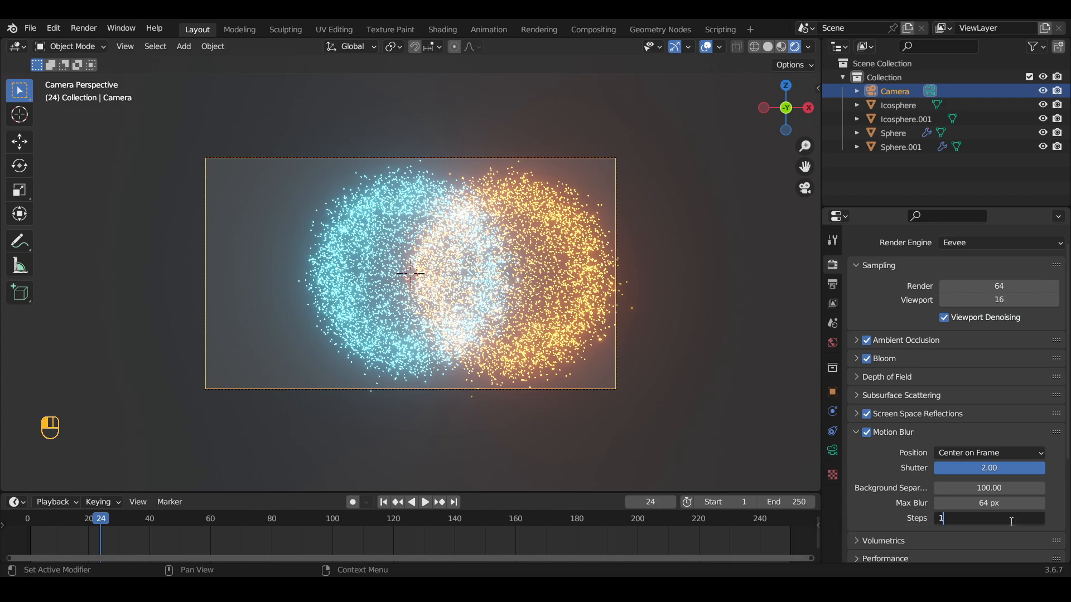
key("Return")
Replay the bursts through the camera several times from the start and return to frame 0
left_click_drag(60, 524, 817, 525)
key("space")
scroll(765, 343, "up", 3)
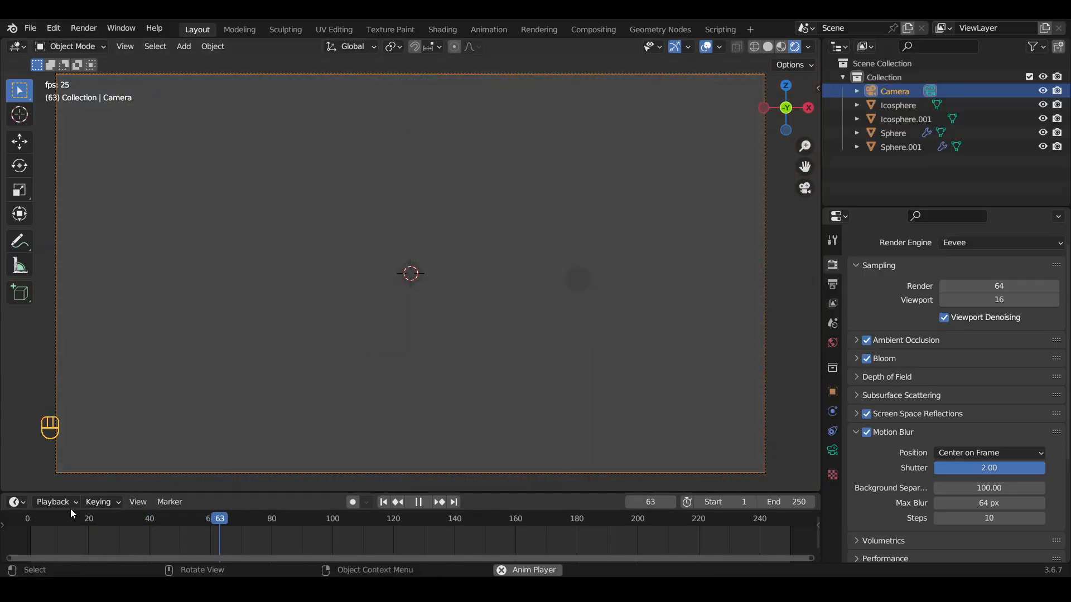
left_click(21, 520)
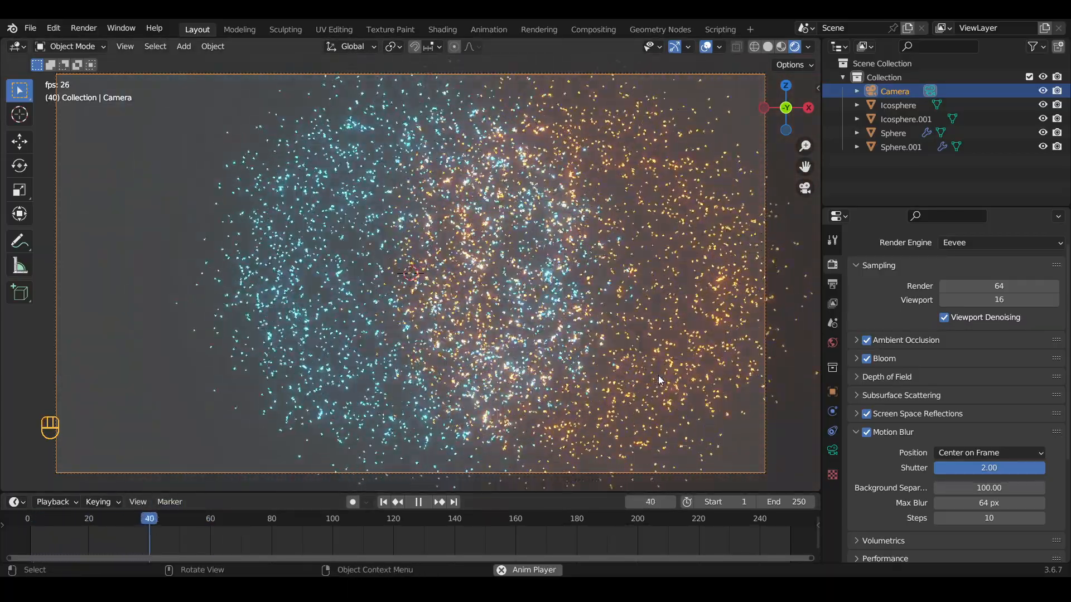
left_click(19, 517)
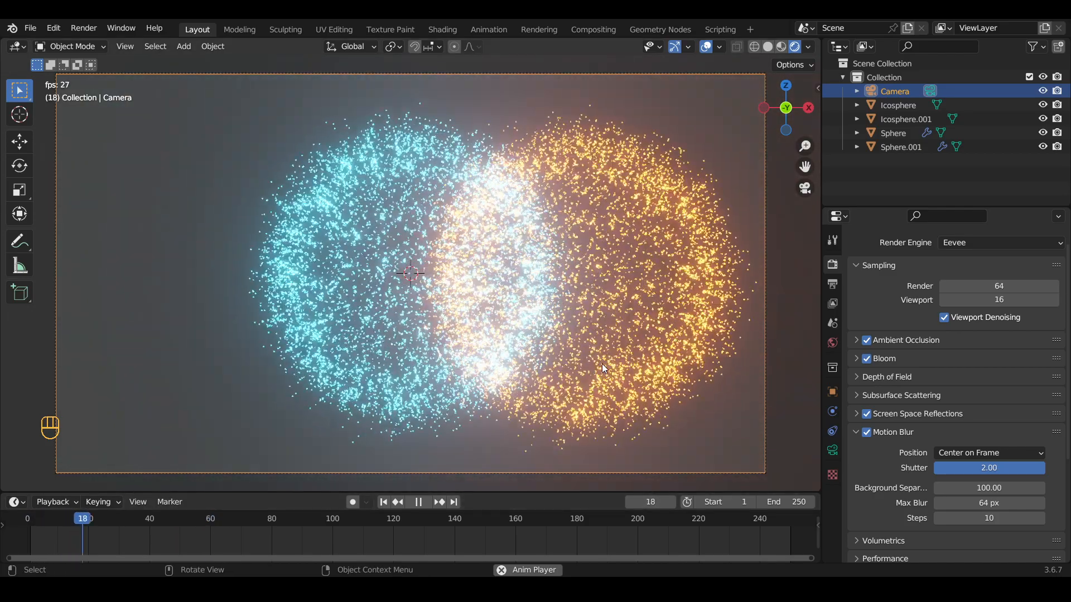
key("space")
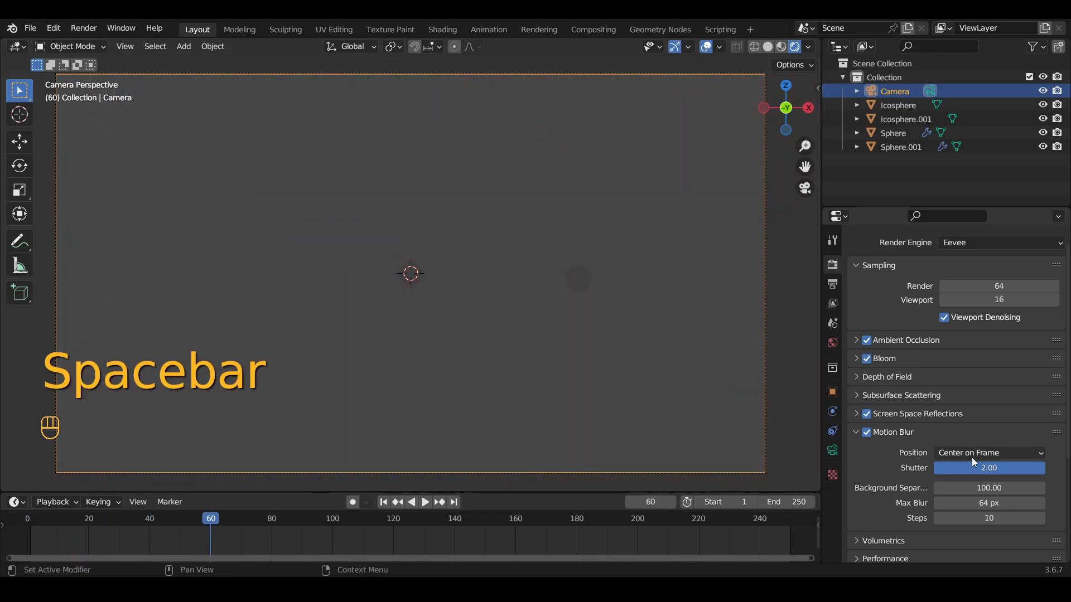
left_click(31, 521)
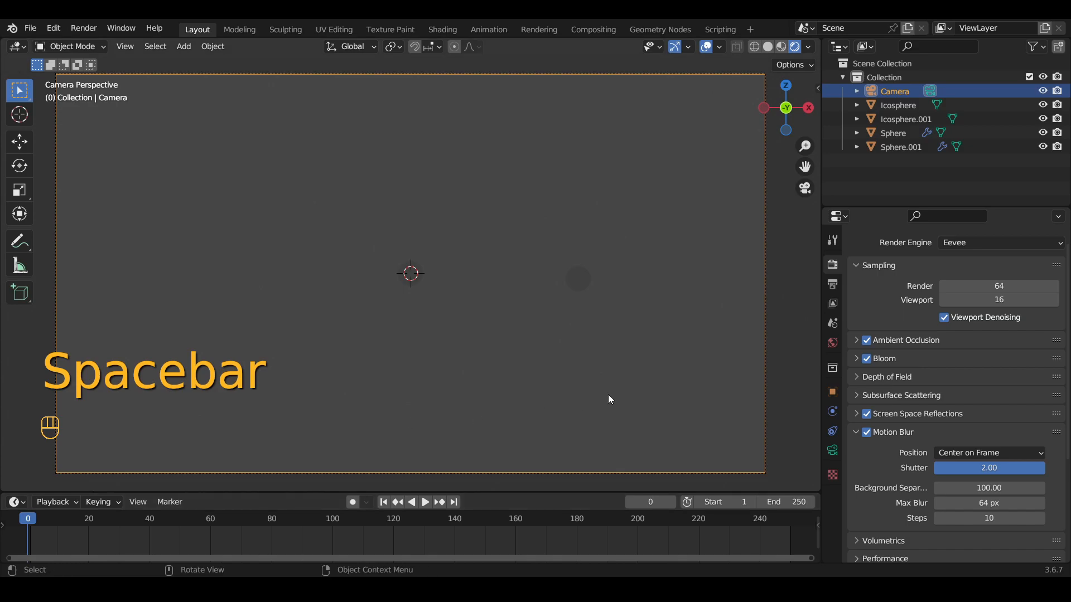
Set the color management view transform to Standard and the look to High Contrast
scroll(776, 399, "down", 3)
scroll(1020, 378, "down", 6)
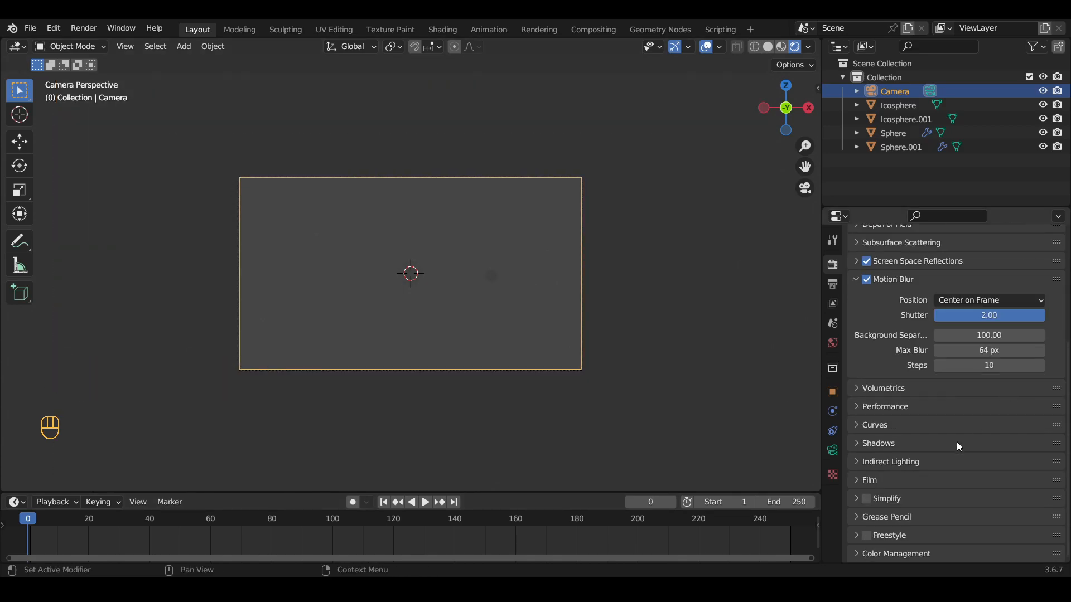
left_click(887, 479)
scroll(930, 503, "down", 2)
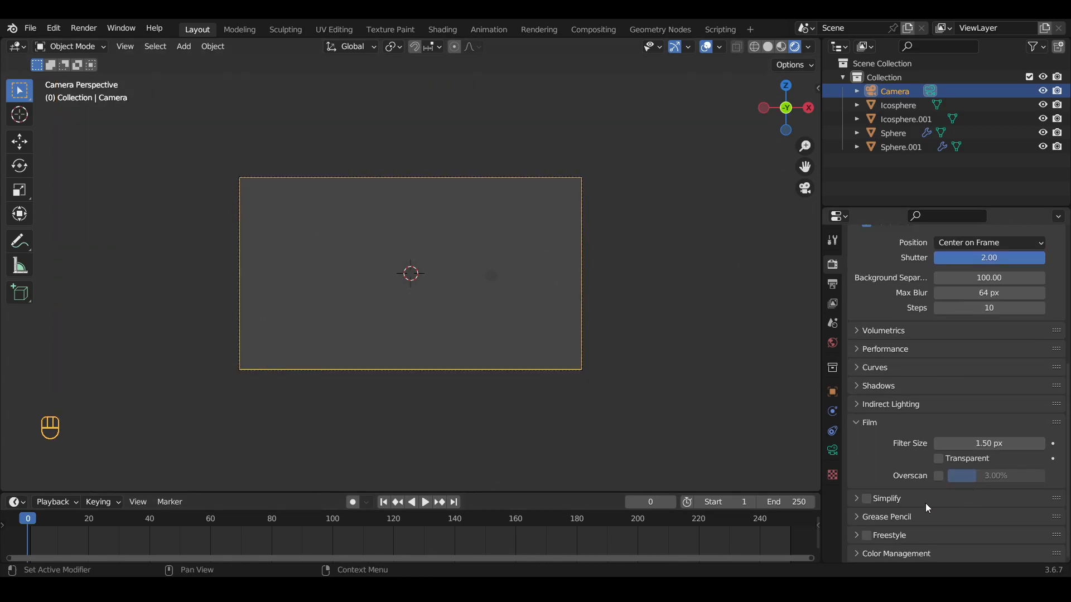
left_click(898, 558)
scroll(915, 535, "down", 2)
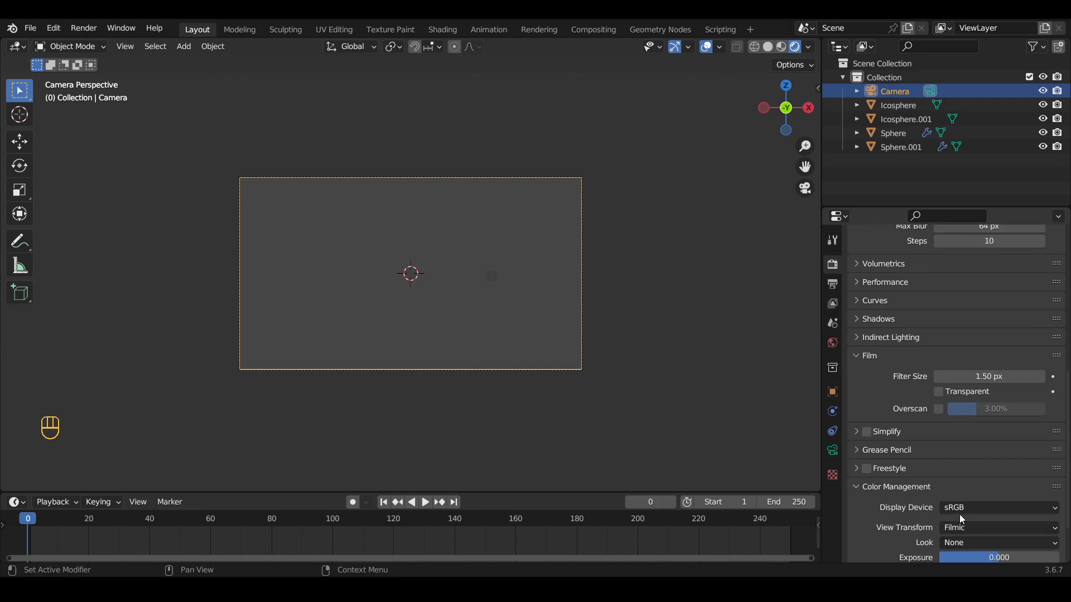
left_click(971, 528)
left_click(977, 511)
left_click(993, 542)
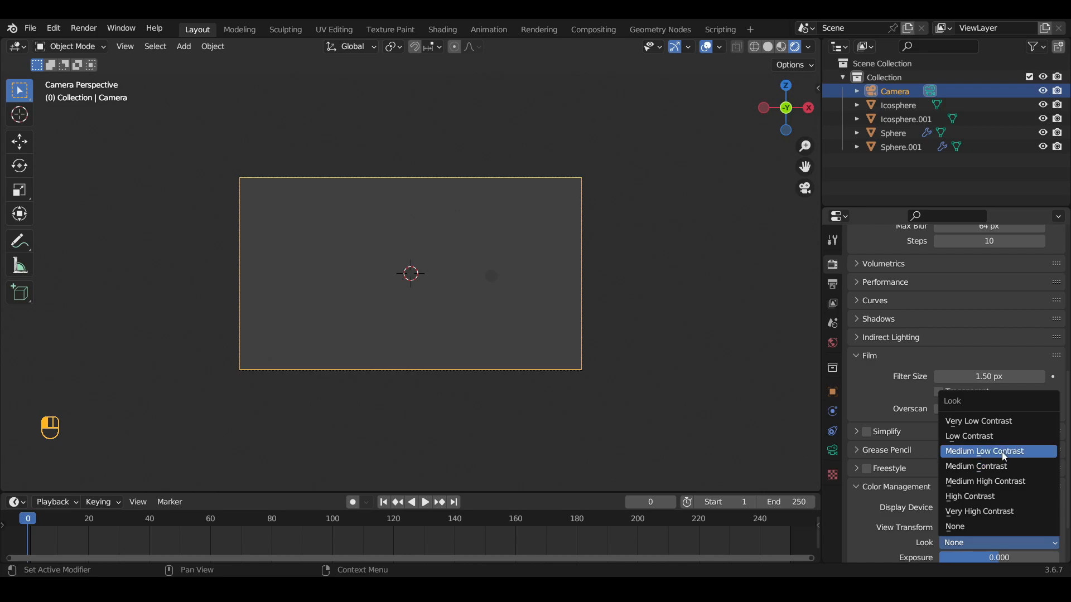
left_click(987, 497)
Play and pause the bursts in the camera view to examine the high-contrast look
key("space")
scroll(631, 272, "up", 3)
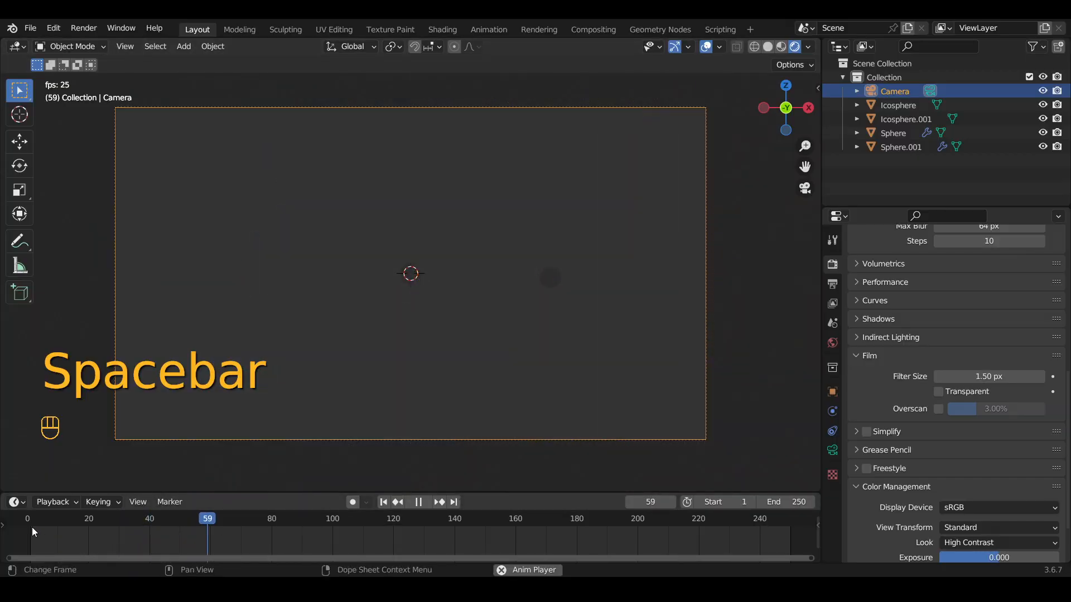
left_click(31, 528)
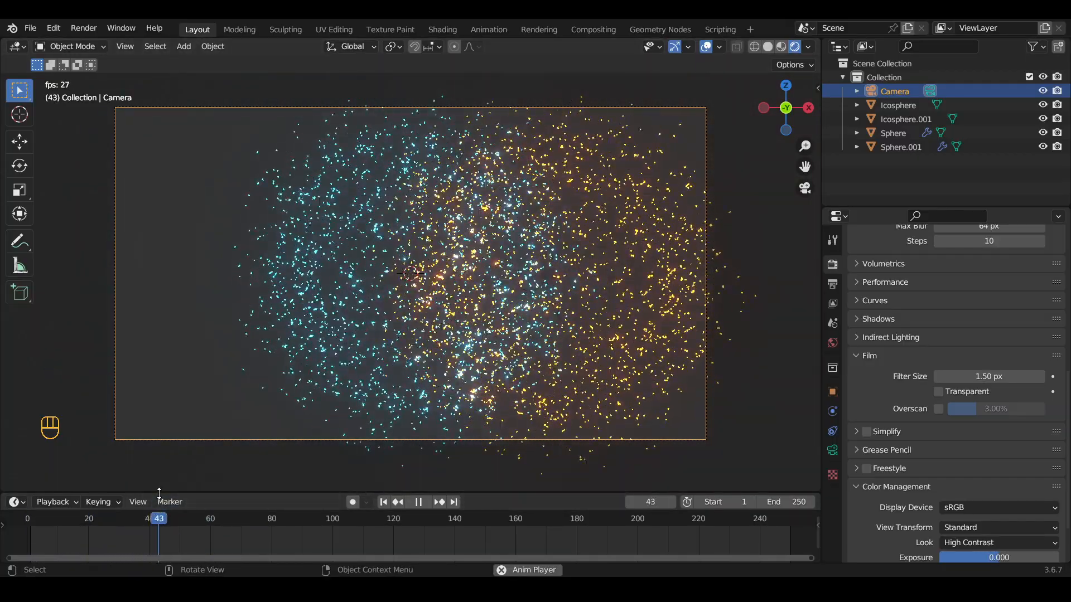
left_click(29, 517)
key("space")
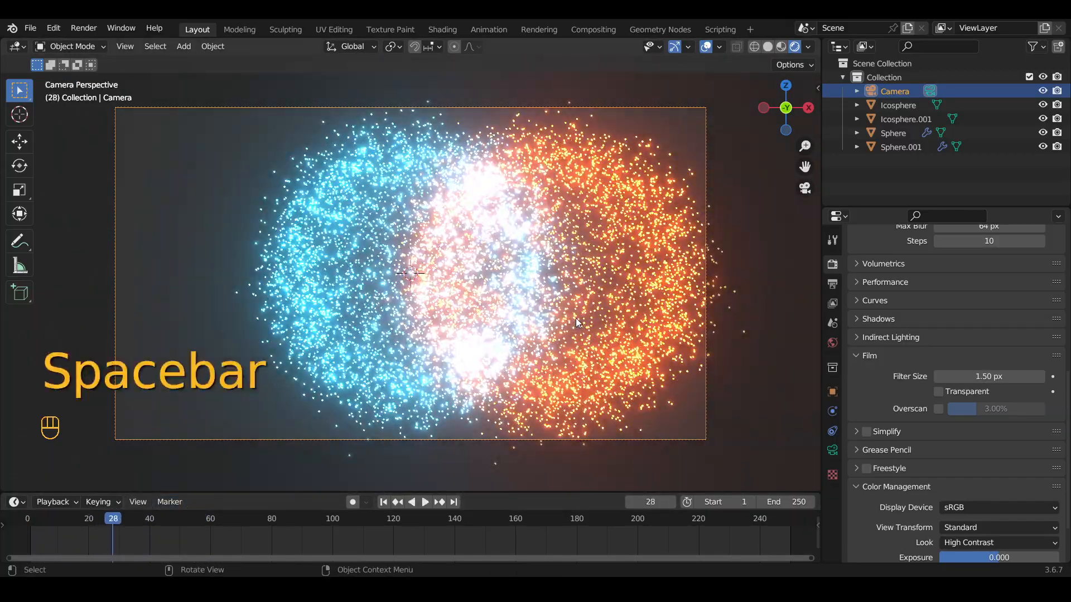
key("space")
key("space")
key("space")
key("space")
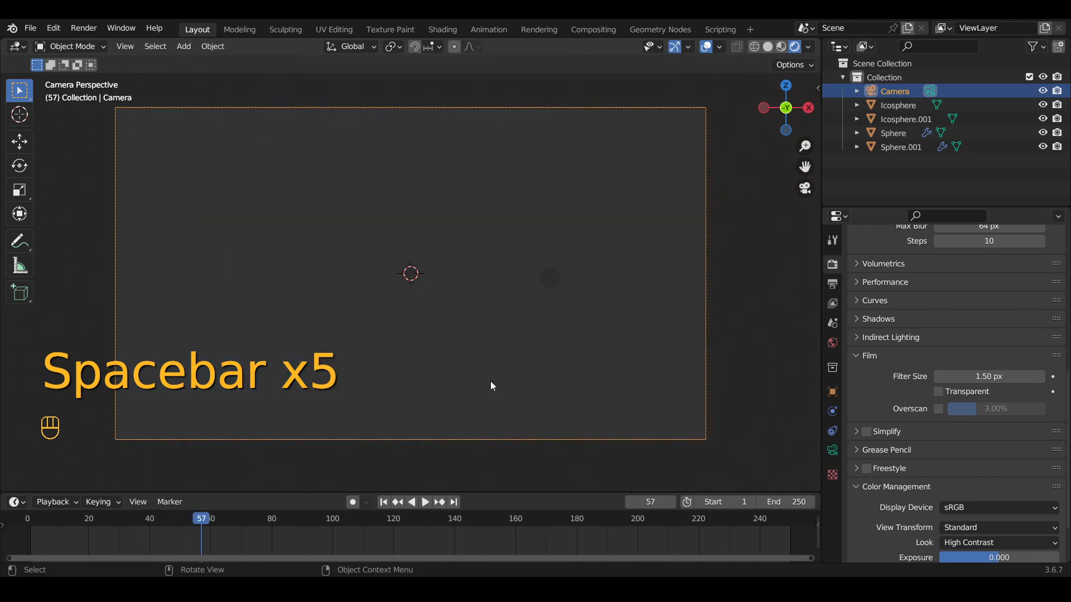
Inspect the two emitter spheres, toggle Sphere.001's viewport visibility, and render the current frame as an image
left_click(548, 280)
scroll(480, 295, "up", 2)
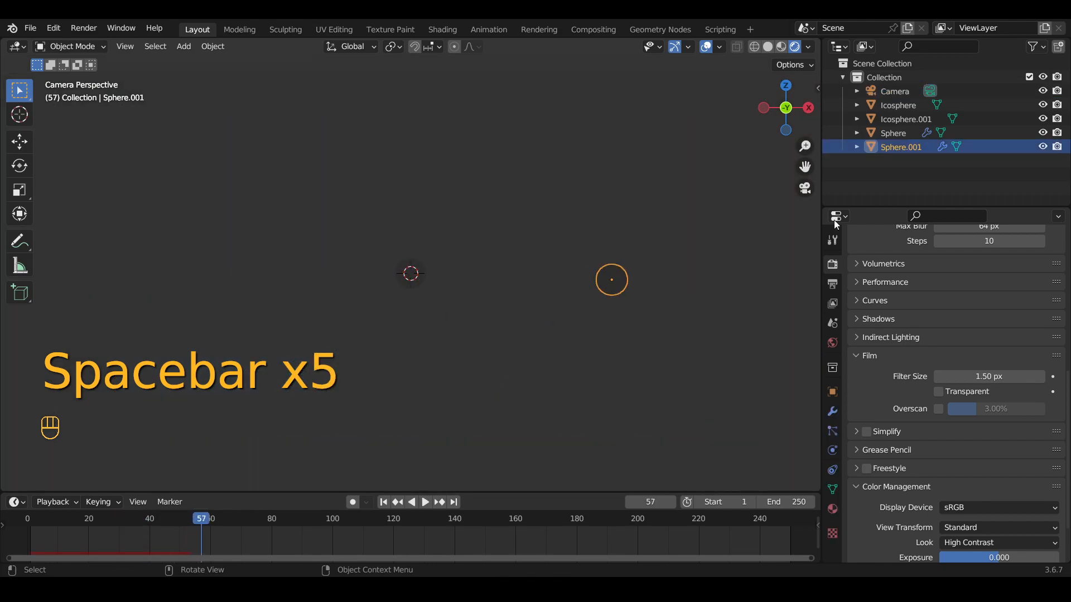
left_click(418, 279, "shift")
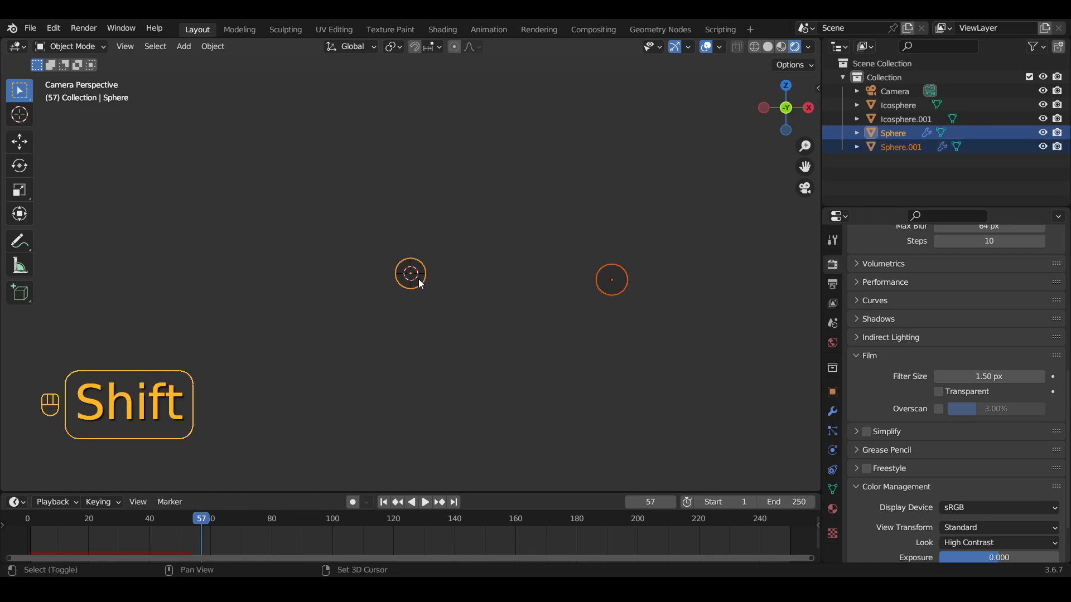
left_click(617, 287)
left_click(1043, 147)
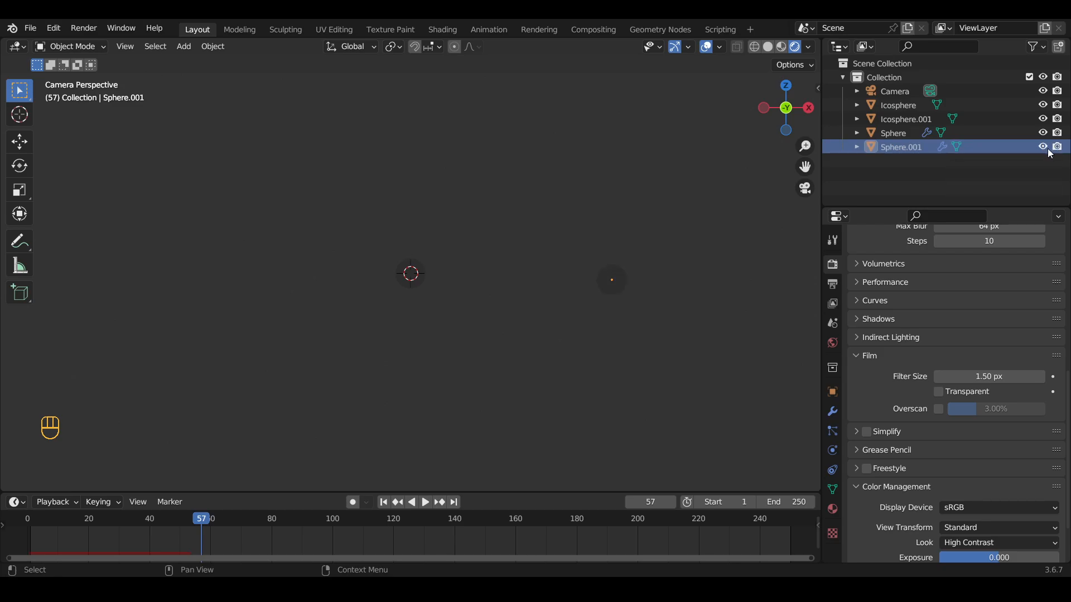
left_click(1042, 147)
left_click(1043, 147)
left_click(92, 28)
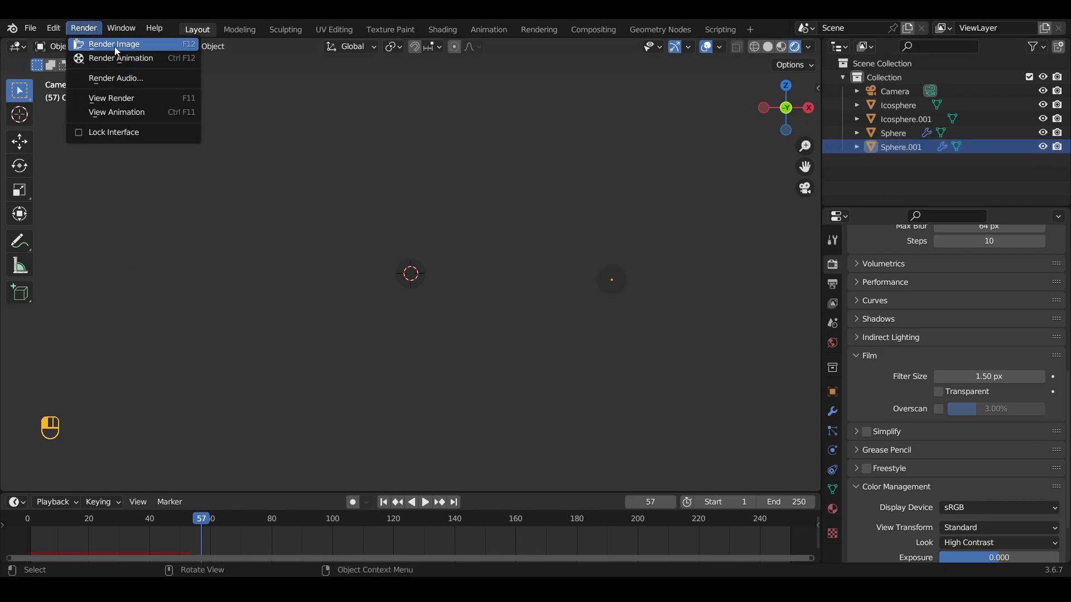
left_click(113, 45)
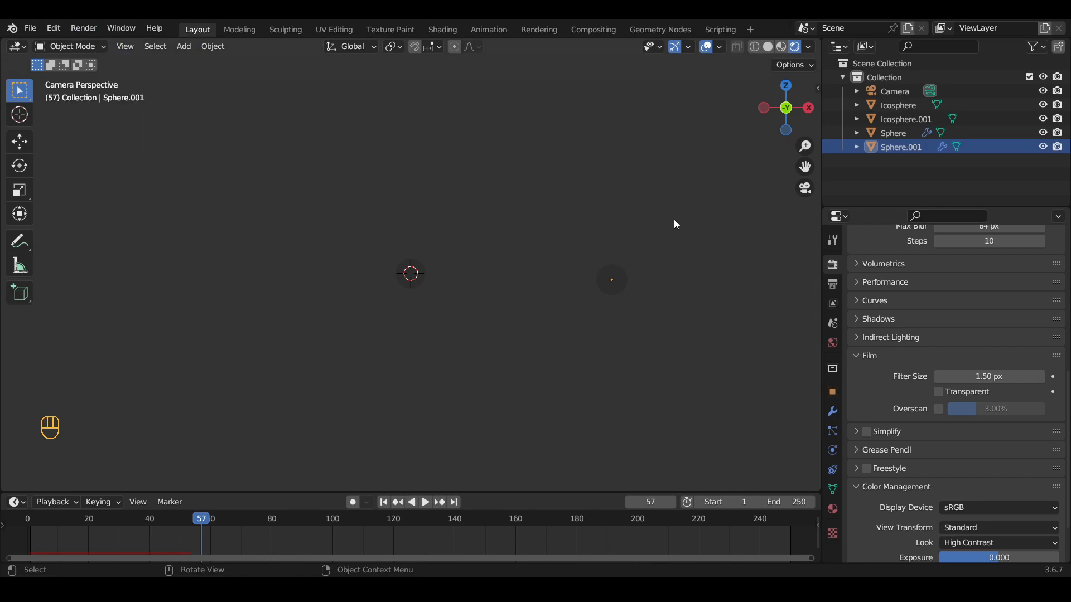
Hide Sphere.001 and Sphere in the viewport and exclude both from renders
left_click(1051, 148)
left_click(1056, 147)
left_click(408, 285)
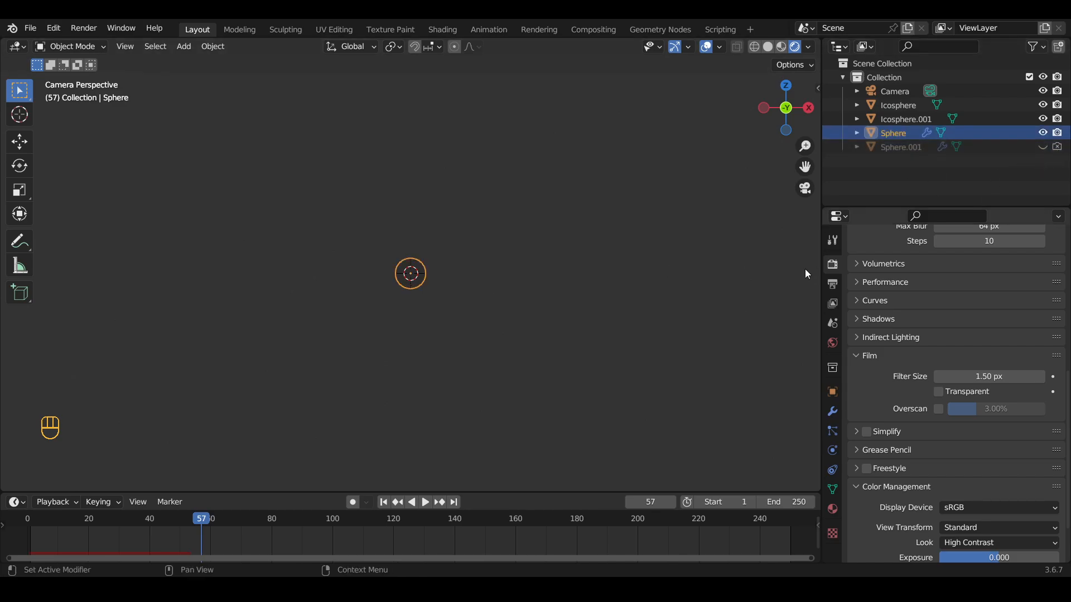
left_click(1043, 133)
left_click(1057, 132)
Play and scrub the early frames of the animation with both emitter spheres hidden
left_click(82, 521)
key("space")
left_click(65, 522)
key("space")
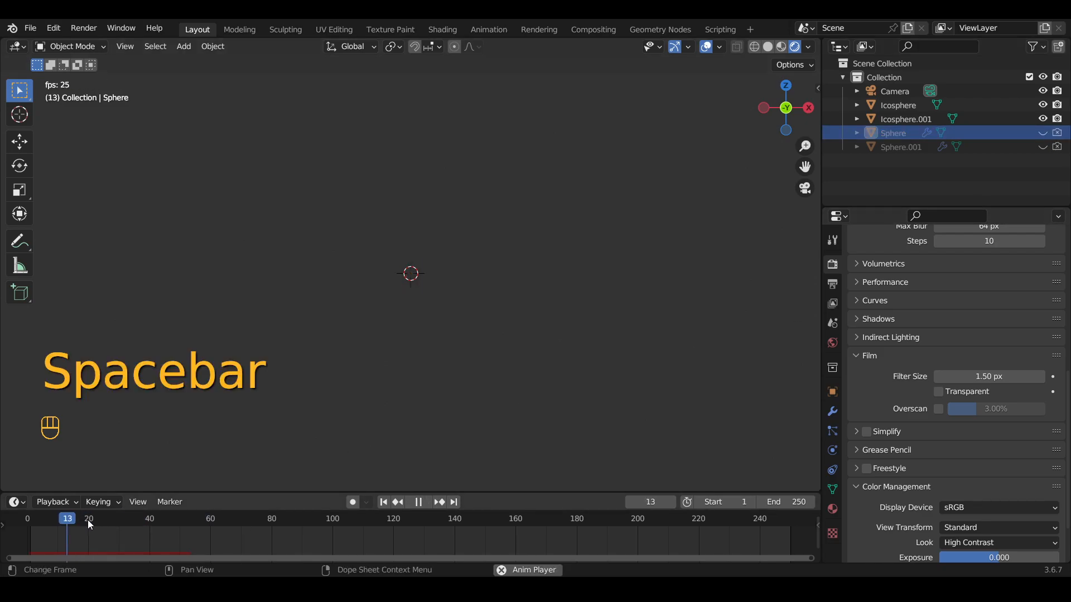
key("space")
left_click_drag(57, 521, 106, 520)
Re-enable Sphere and Sphere.001 in renders and replay the animation from its first frames
left_click(1056, 134)
left_click(1055, 145)
key("space")
left_click(48, 520)
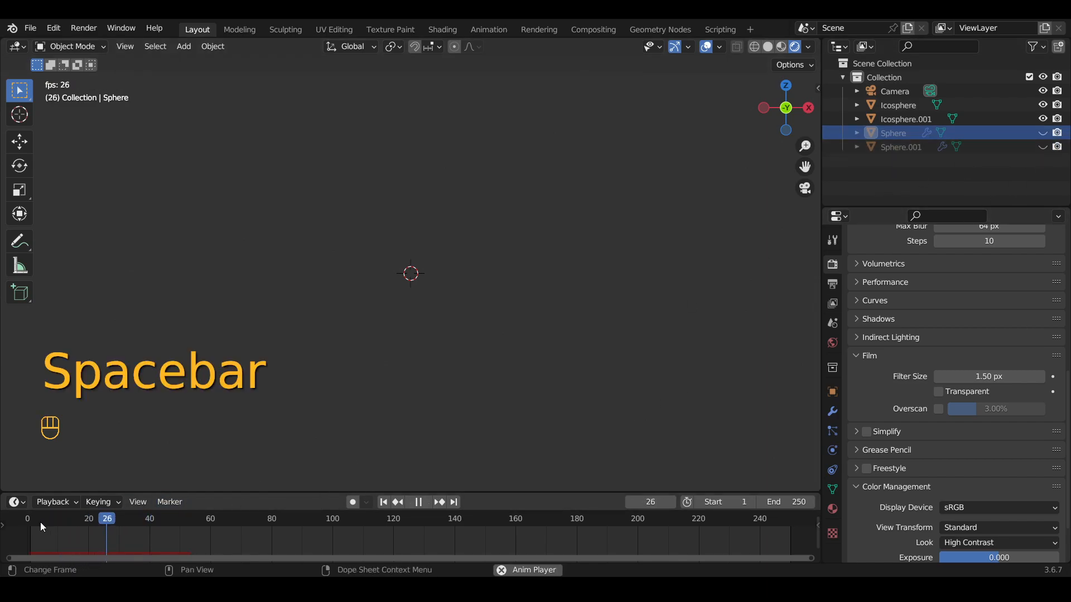
key("space")
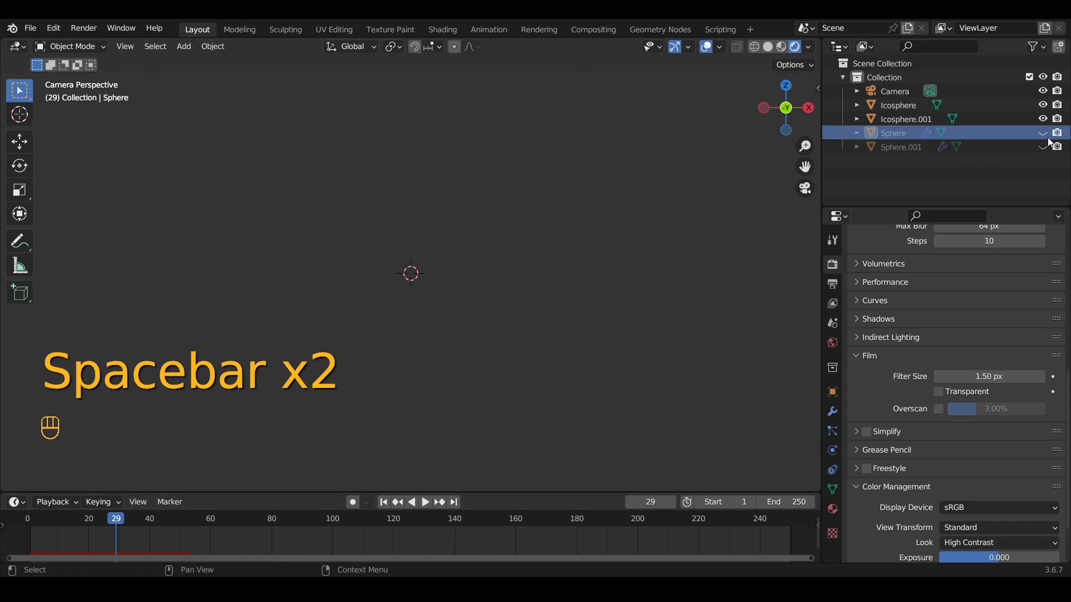
Set the current frame to 11 and render it as an image
left_click(61, 521)
left_click(84, 28)
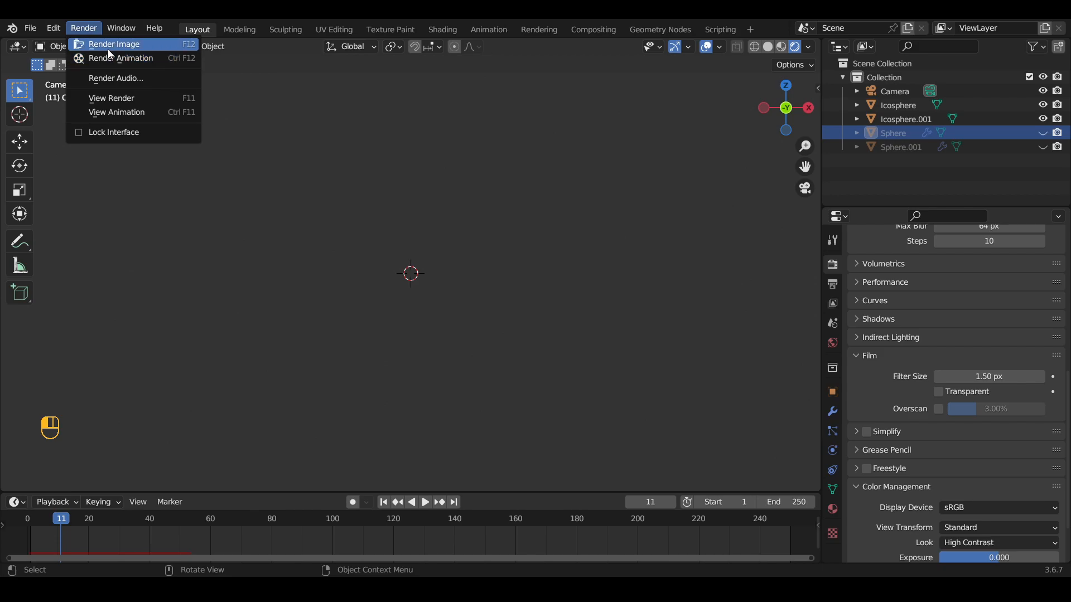
left_click(109, 44)
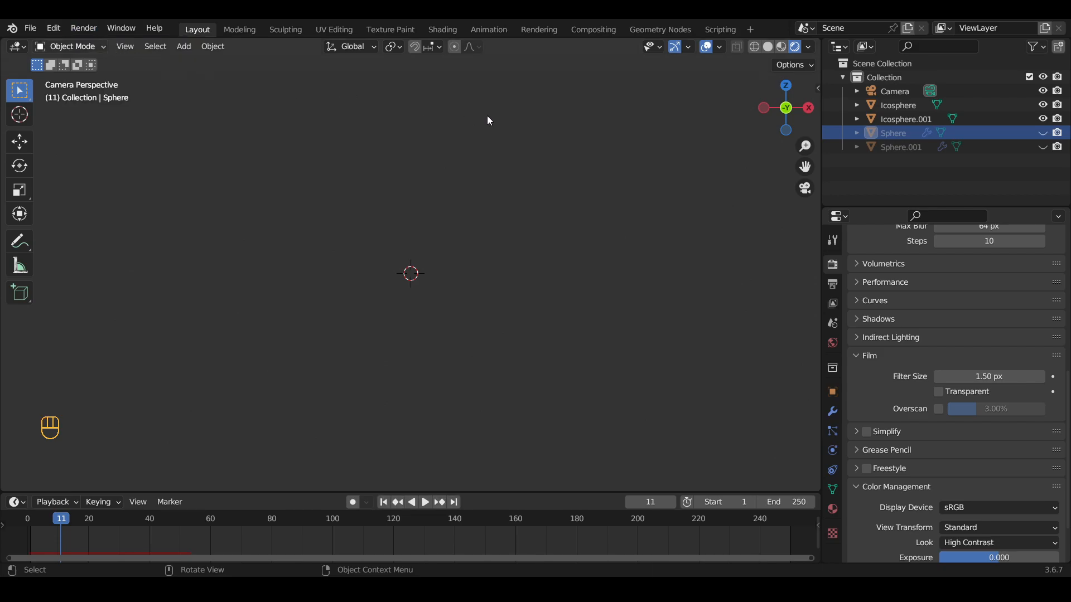
Exclude both hidden emitter spheres from renders again for another render of the current frame
left_click(1058, 147)
left_click(84, 27)
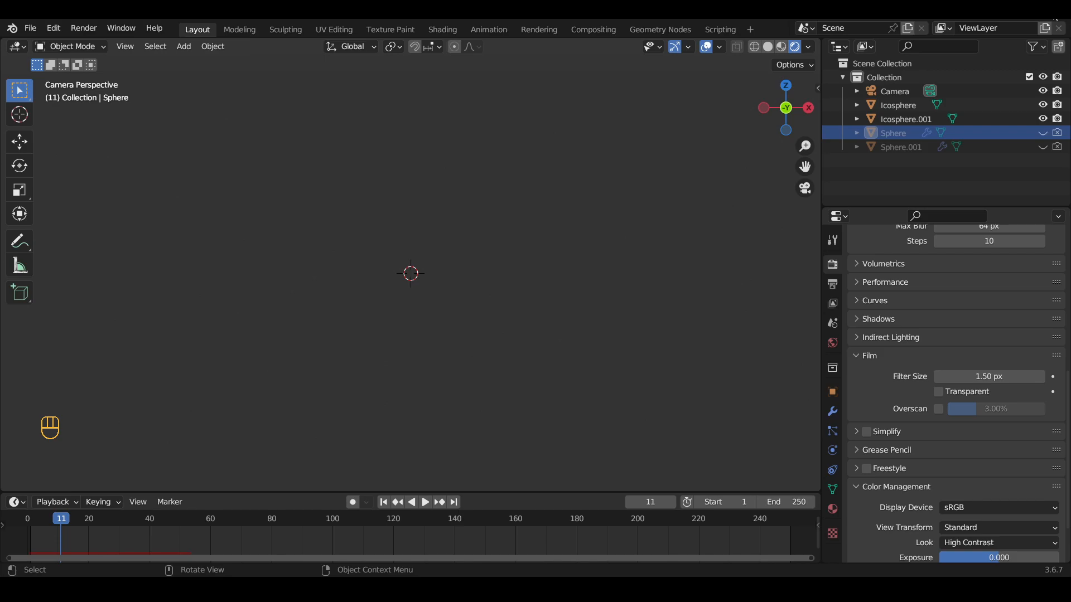
Re-enable Sphere and Sphere.001 in renders and render the current frame as an image
left_click(1054, 134)
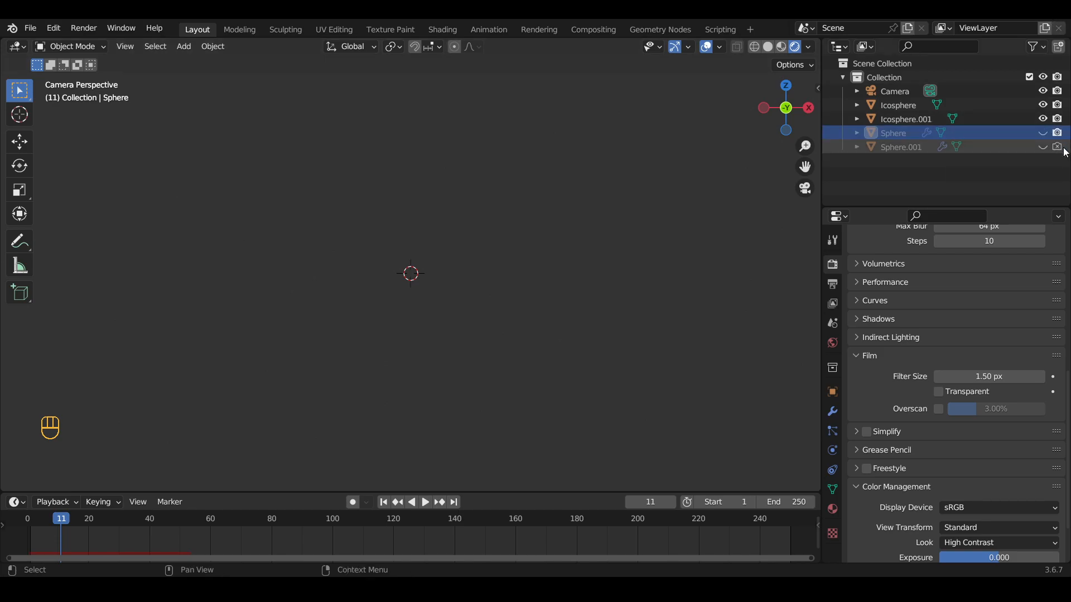
left_click(84, 29)
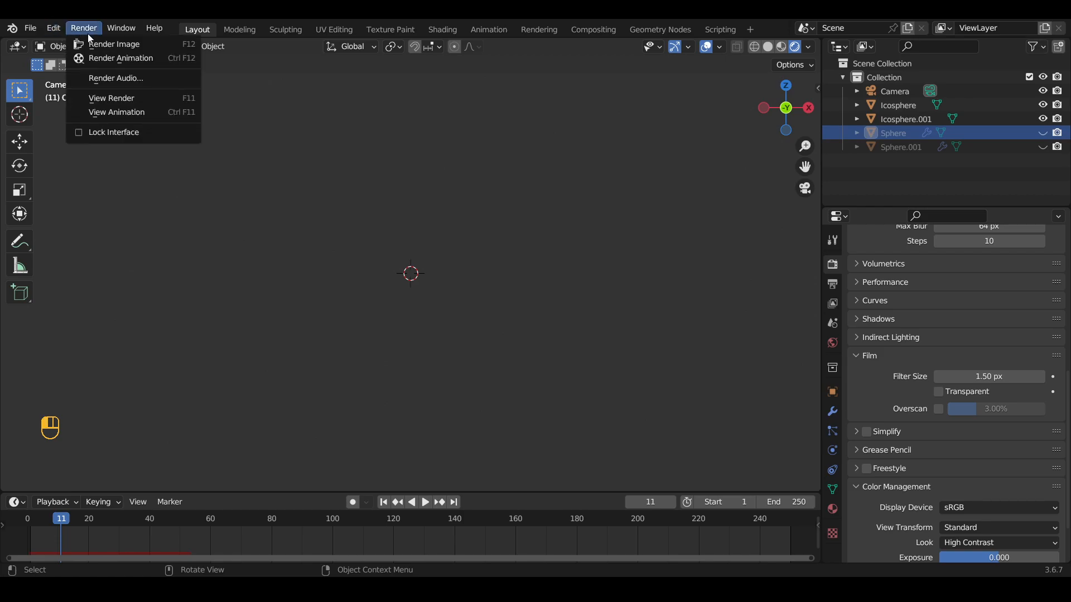
left_click(106, 41)
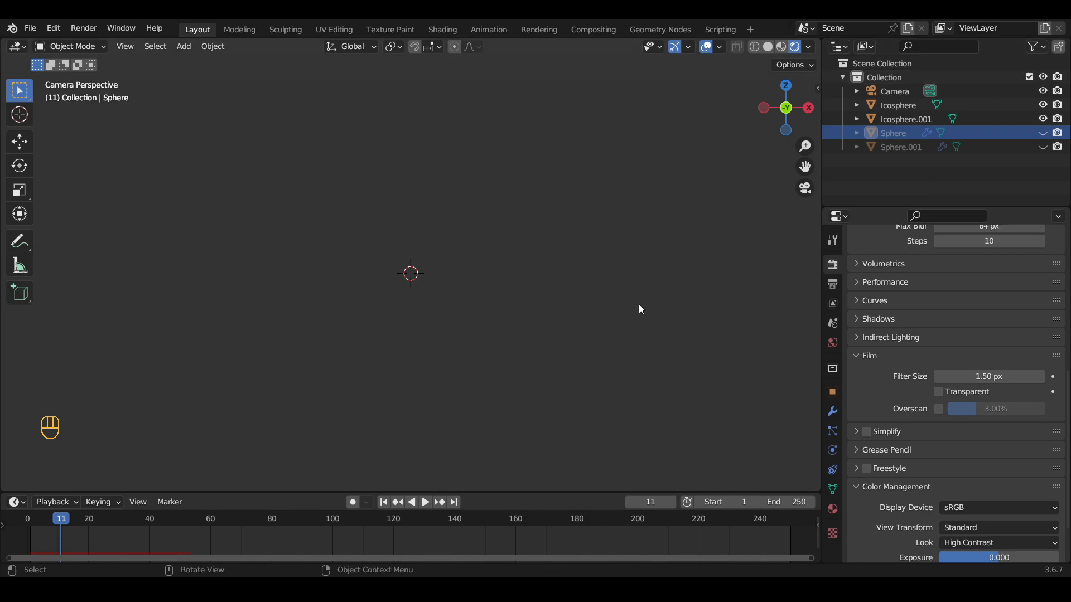
Scrub and replay the early frames, and set the World background color to black
left_click(102, 528)
left_click_drag(135, 530, 20, 531)
key("space")
left_click(829, 346)
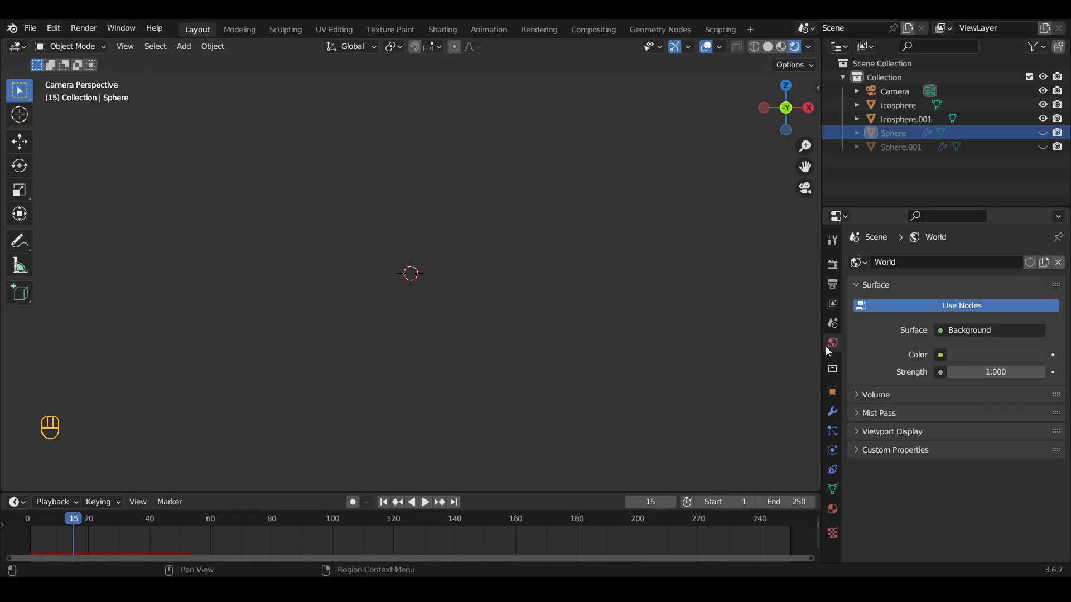
left_click(1005, 353)
left_click_drag(1034, 241, 1033, 263)
Replay the animation against the black background and unhide Sphere and Sphere.001 in the viewport
left_click(33, 526)
key("space")
key("space")
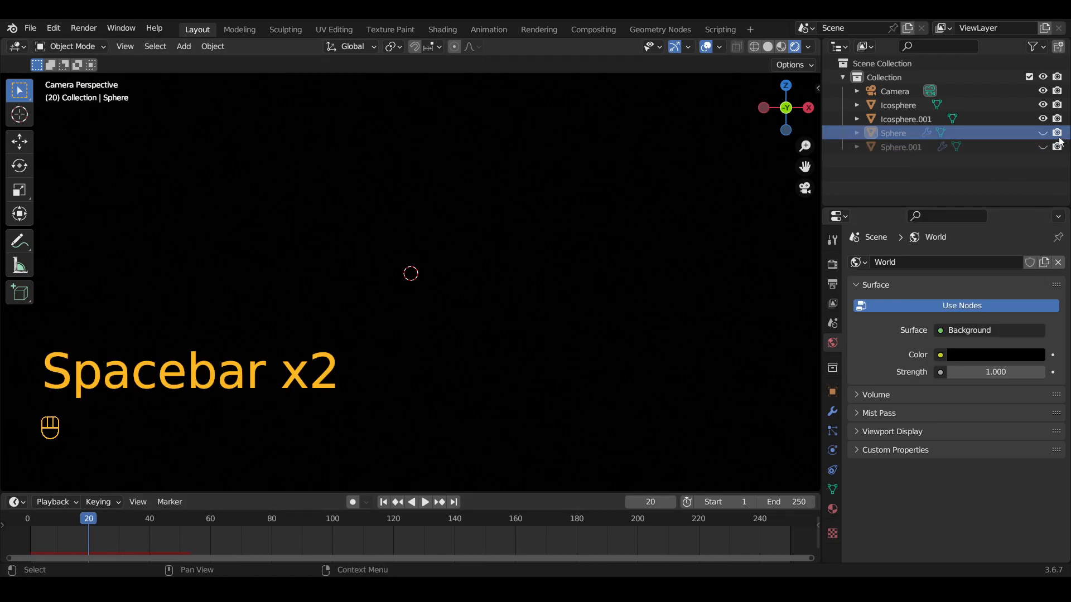
left_click(1042, 133)
left_click(1043, 146)
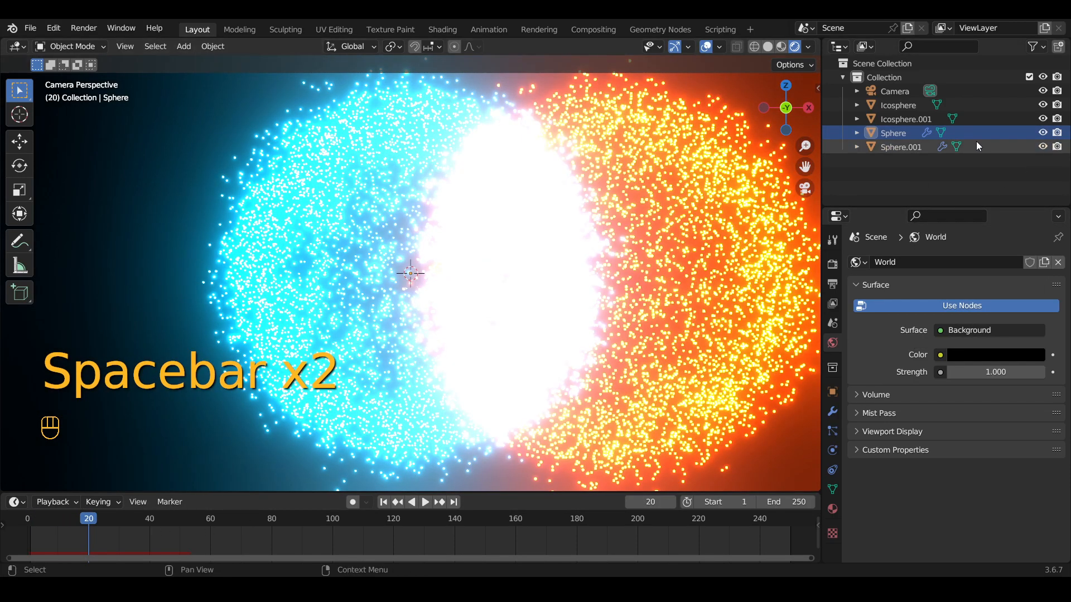
Scrub and play the animation to frame 31, render that frame as an image, and move back to frame 29
left_click_drag(89, 521, 63, 529)
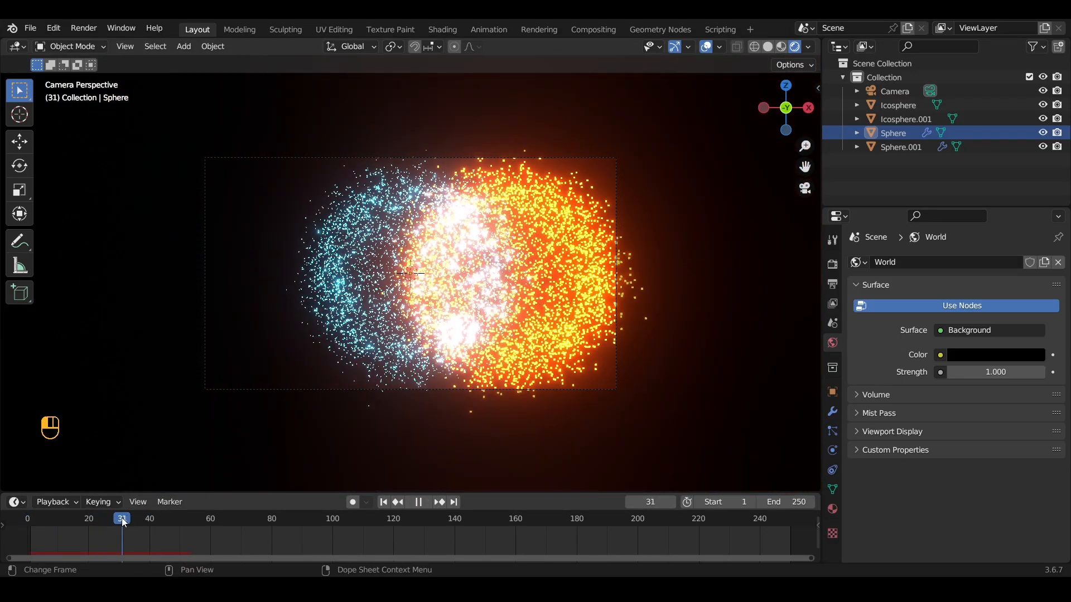
key("space")
left_click(86, 29)
left_click(106, 41)
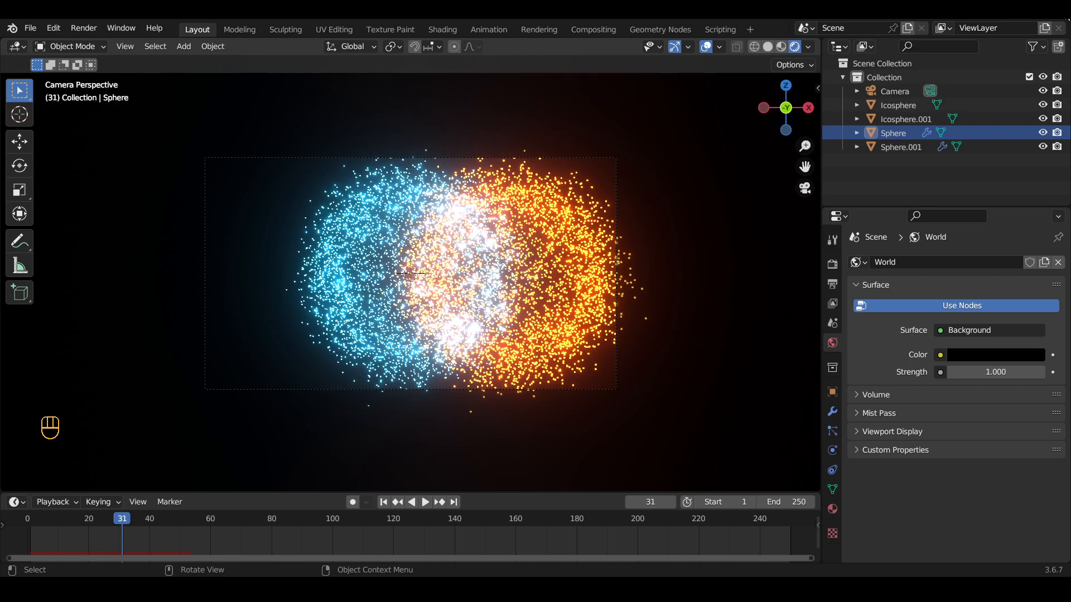
mouse_move(120, 521)
left_mouse_down()
mouse_move(87, 527)
mouse_move(117, 531)
left_mouse_up()
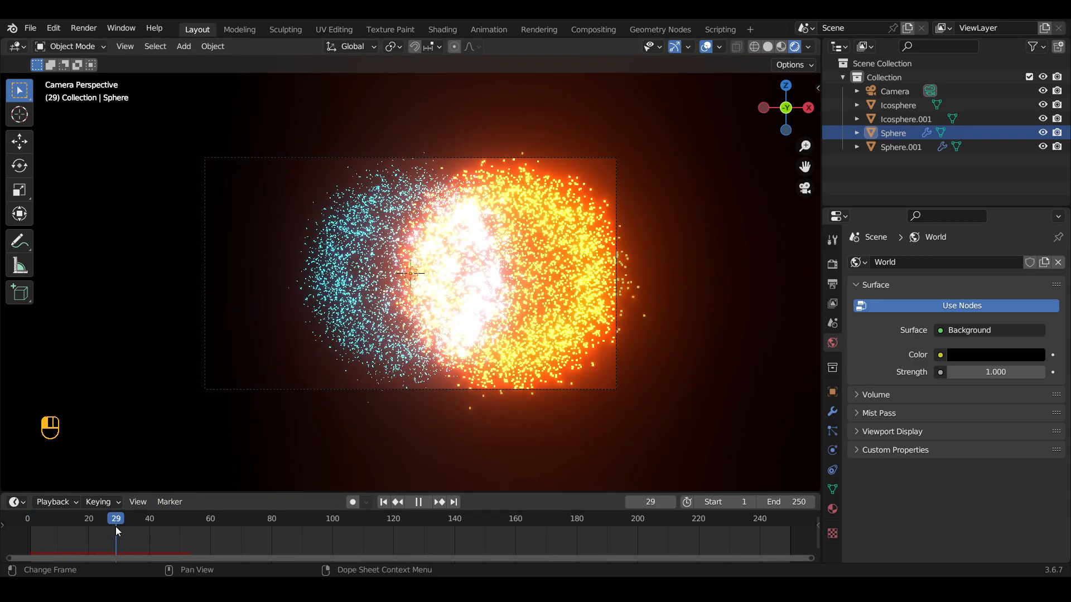
Review the Eevee render settings and set the output file format to FFmpeg Video
left_click(833, 264)
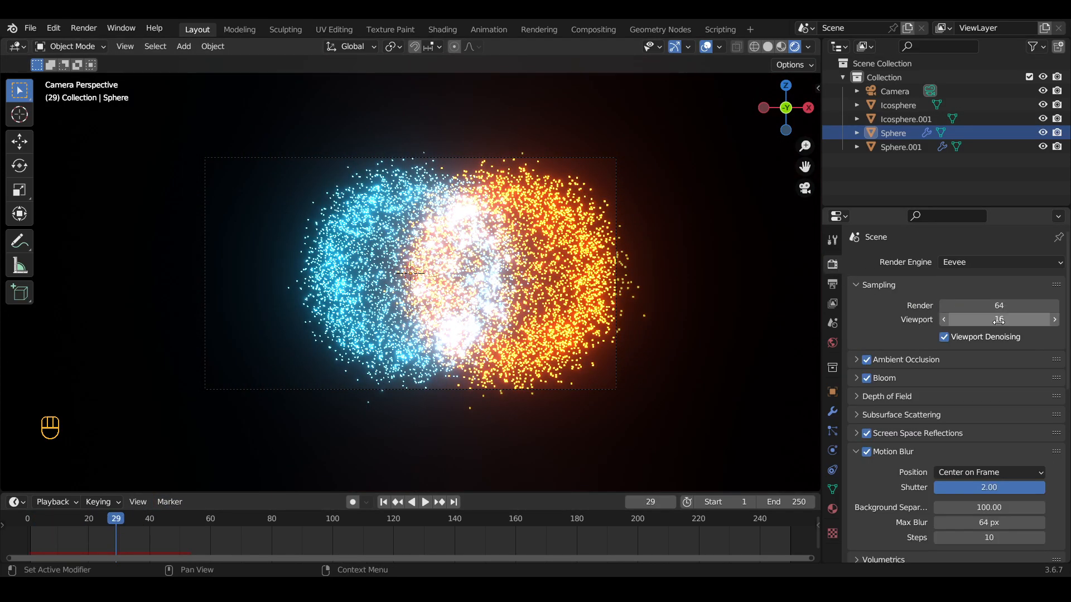
scroll(965, 359, "down", 8)
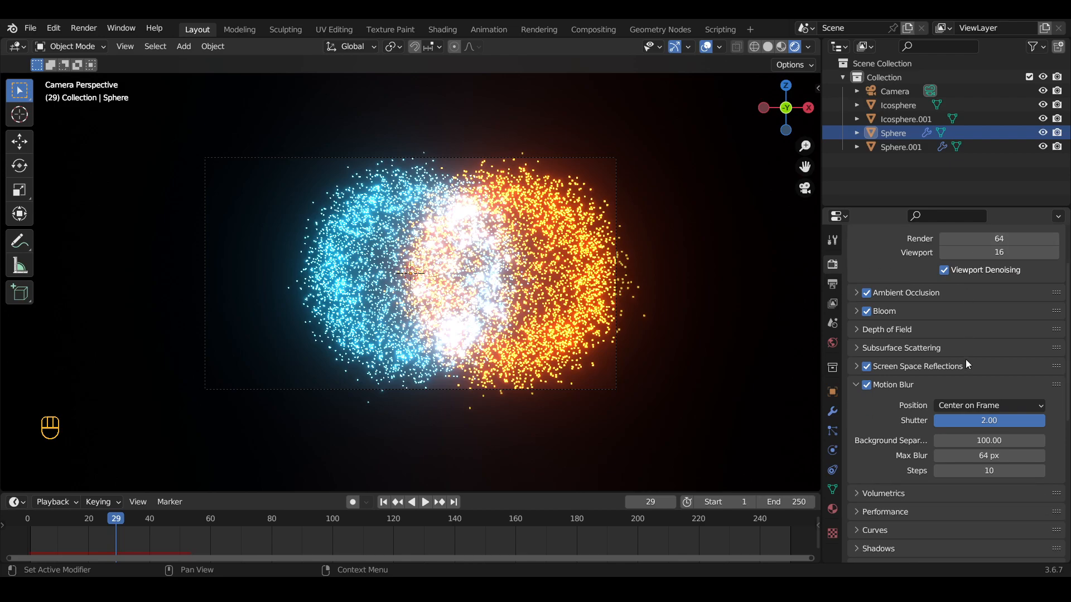
left_click(831, 285)
left_click(1050, 420)
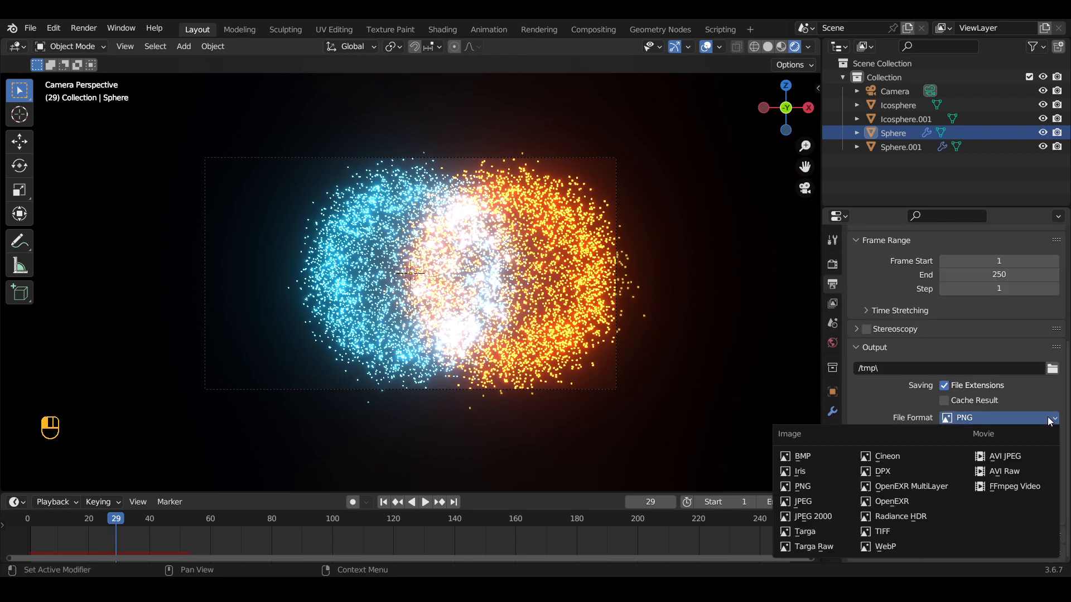
left_click(1013, 484)
scroll(1045, 404, "up", 2)
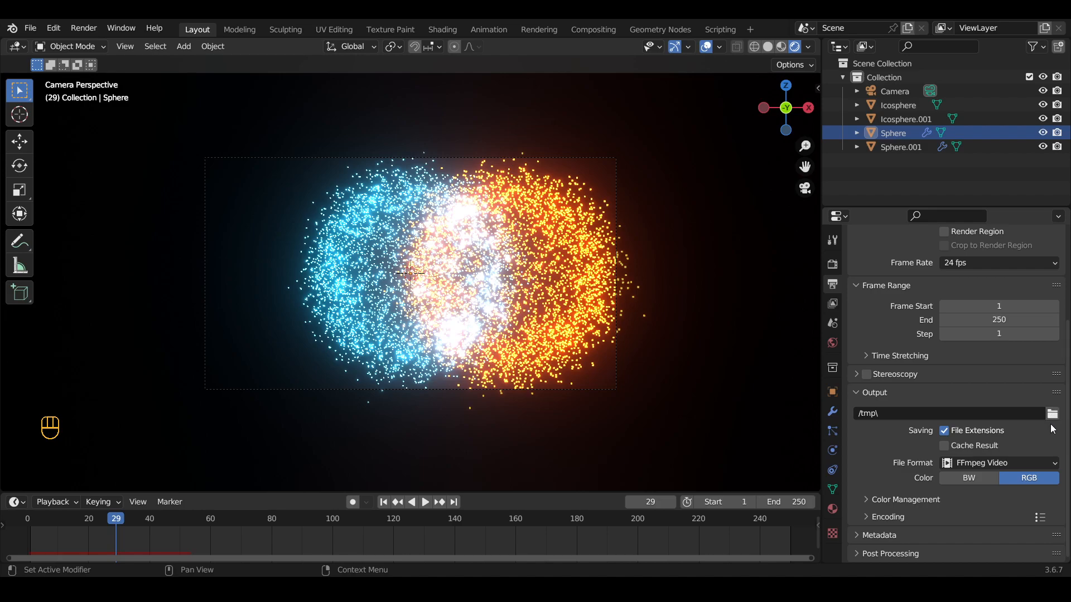
Set the encoding container of the video output to MPEG-4
left_click(970, 517)
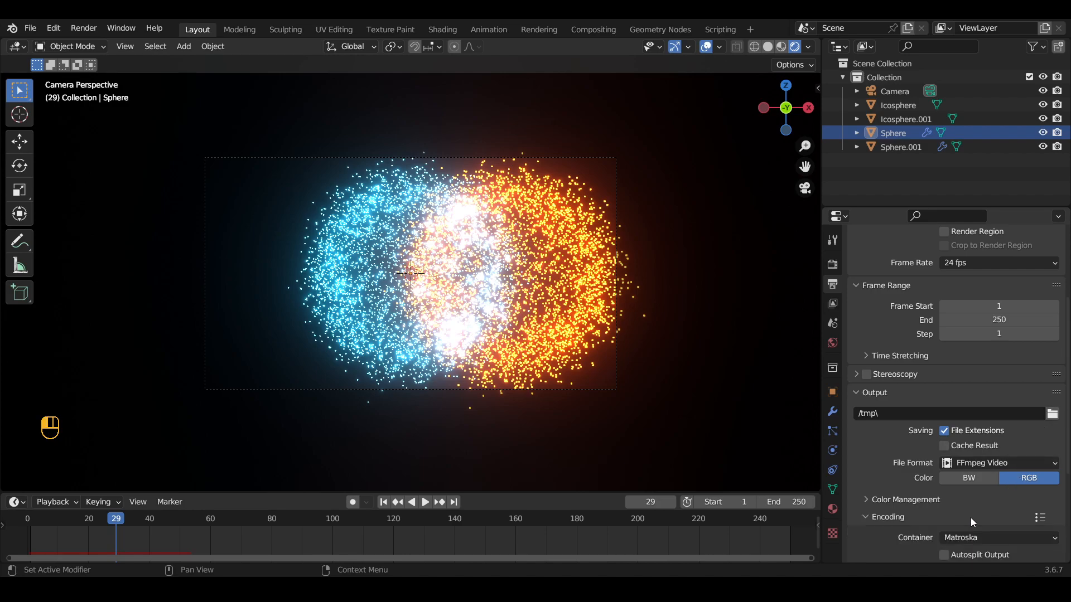
scroll(1007, 528, "down", 1)
left_click(1002, 517)
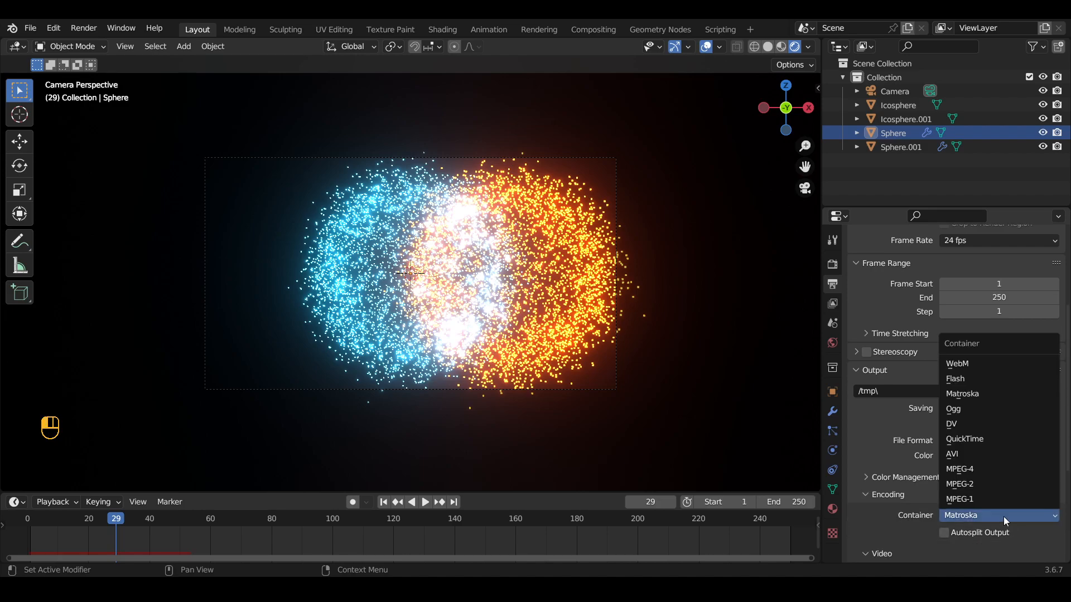
left_click(983, 470)
scroll(997, 460, "down", 3)
scroll(1024, 438, "down", 1)
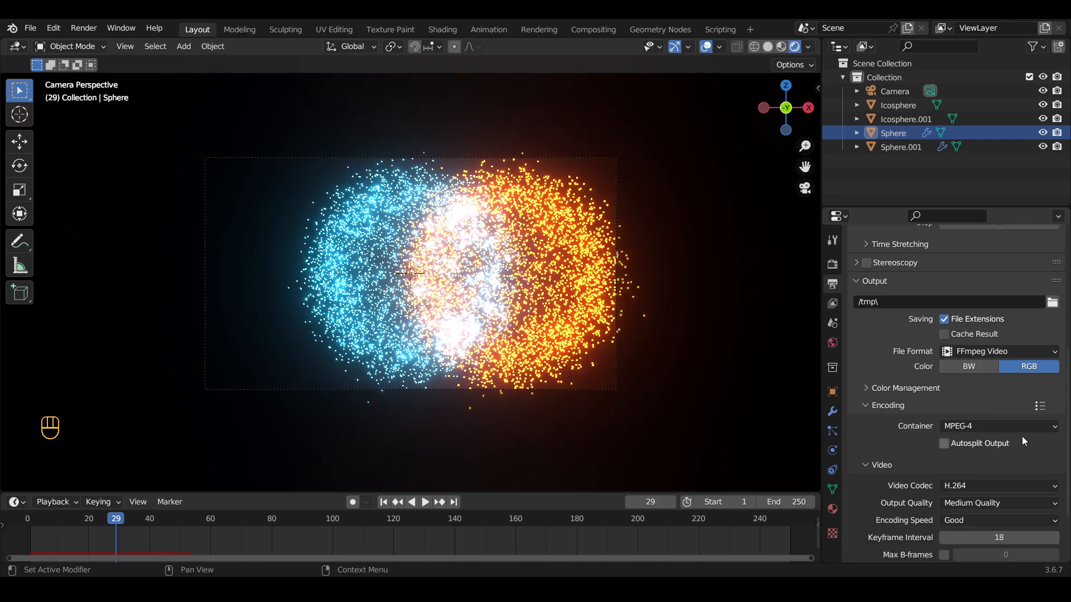
Check the output color management and set the video's output quality to High Quality
left_click(921, 393)
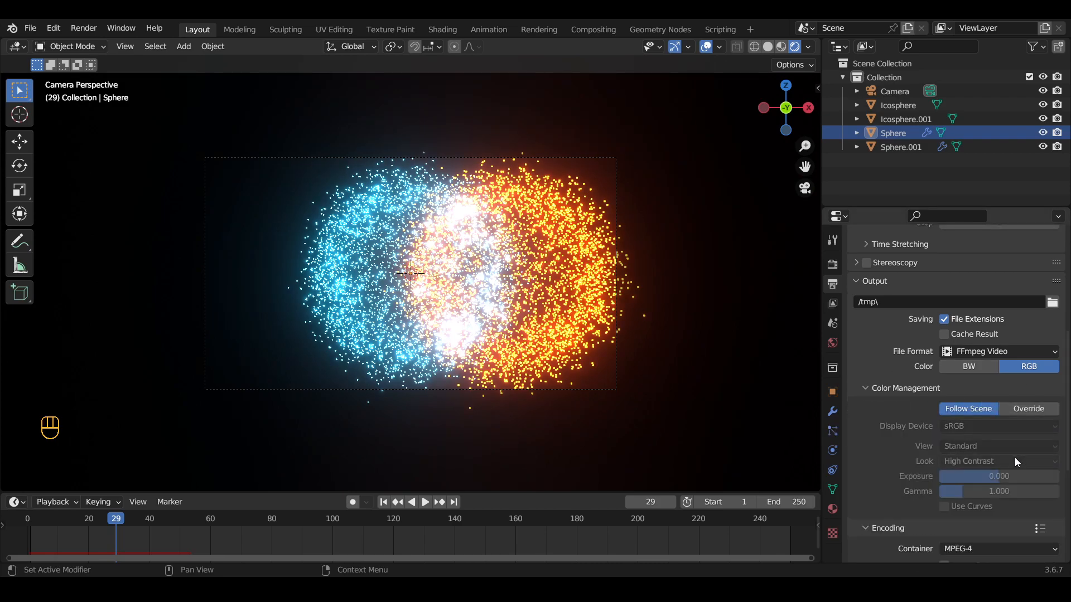
left_click(874, 393)
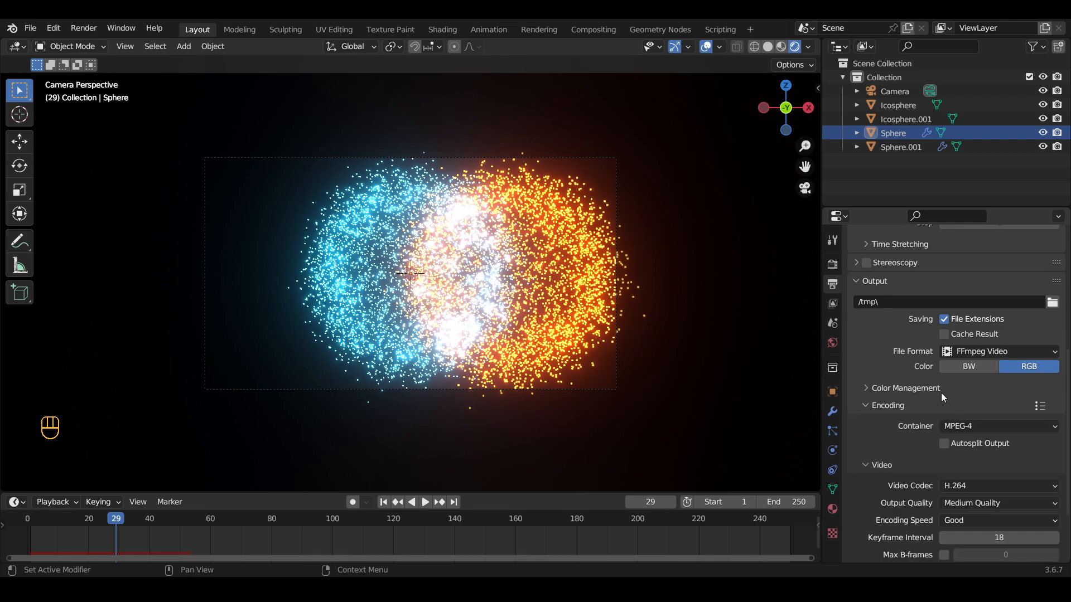
scroll(943, 393, "down", 3)
left_click(1033, 442)
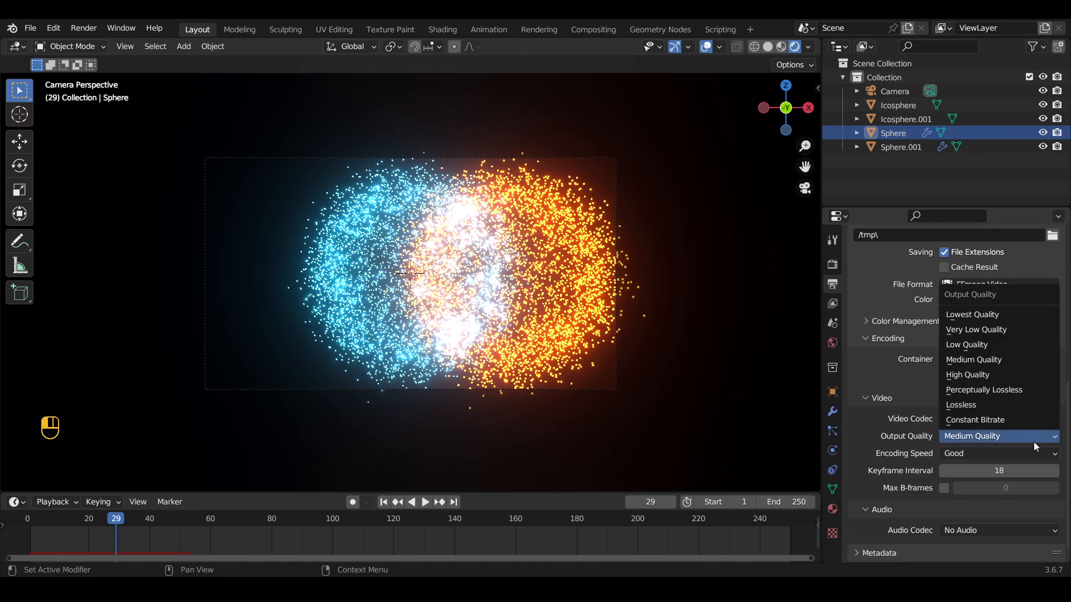
left_click(996, 374)
scroll(1048, 403, "down", 1)
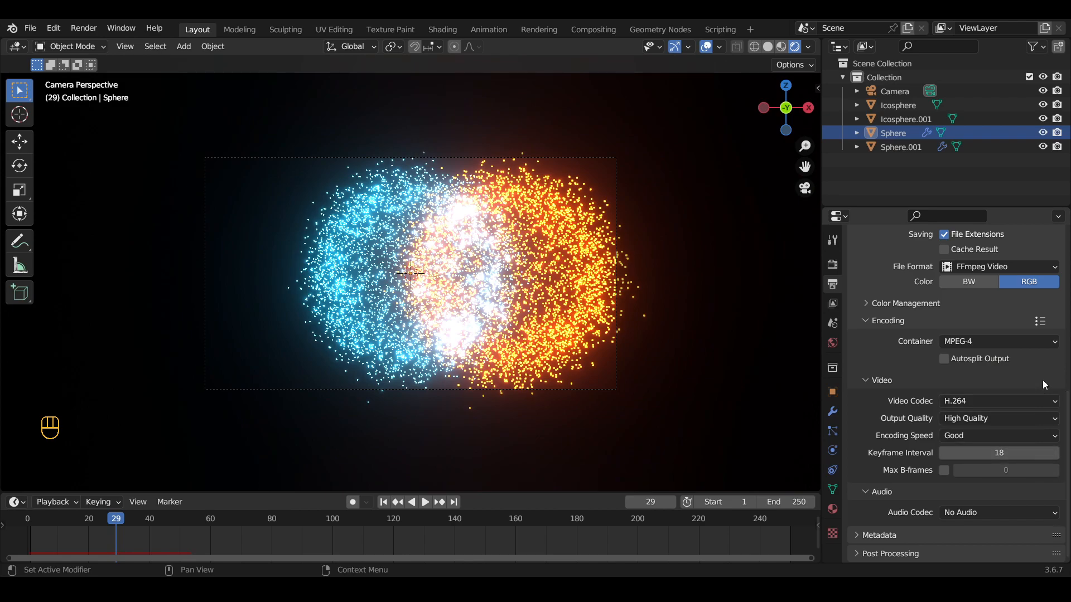
scroll(1045, 382, "up", 8)
scroll(1045, 379, "up", 6)
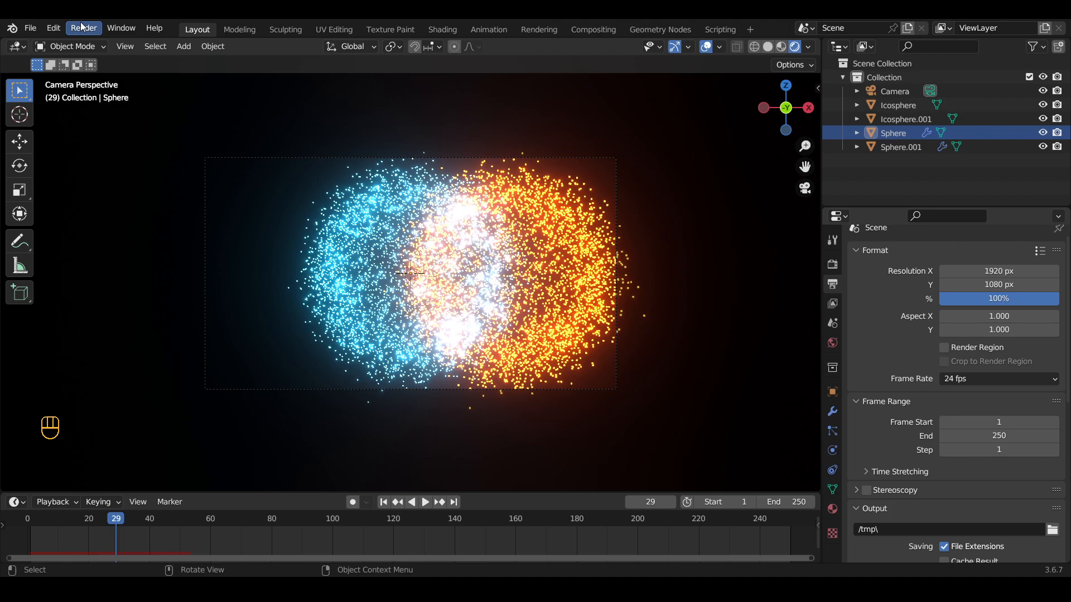
Scrub to frame 55, past the end of the particle burst, and set the animation's end frame to 55
left_click(802, 505)
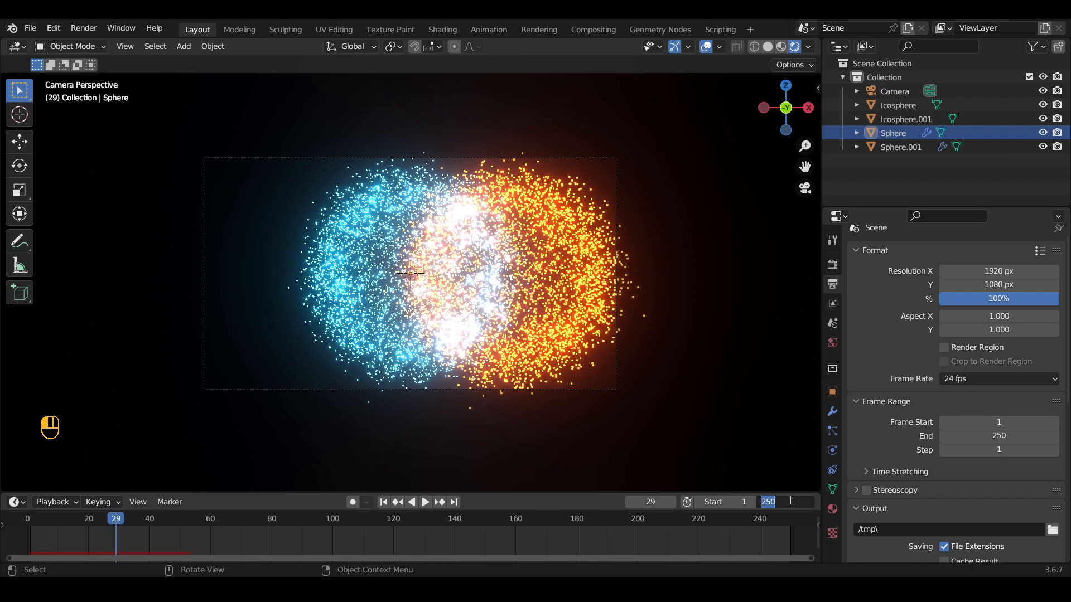
left_click(129, 520)
left_click_drag(149, 521, 191, 533)
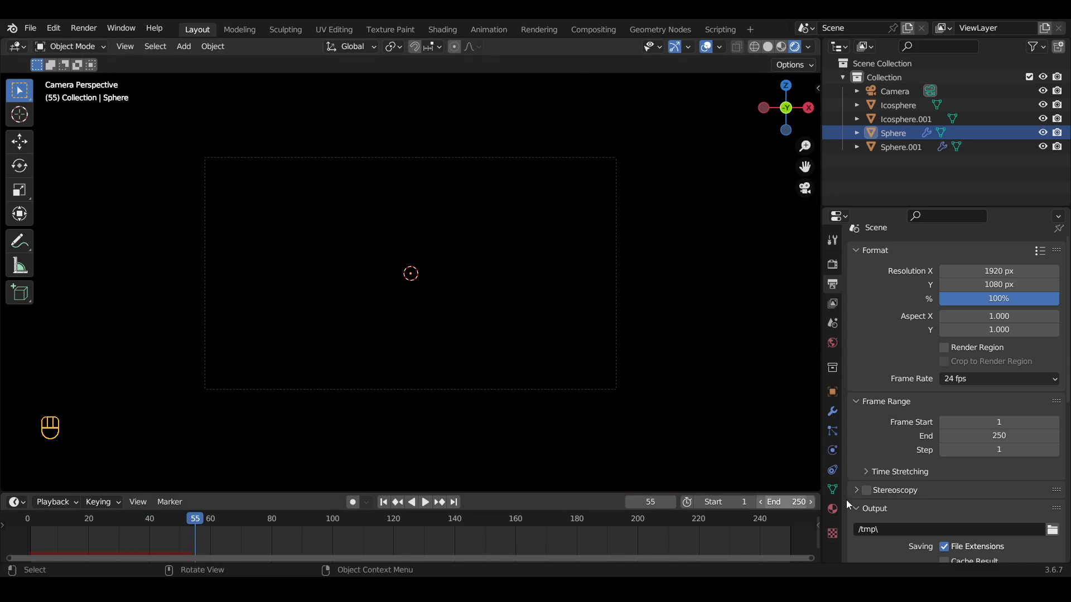
left_click(793, 504)
type("55")
key("Return")
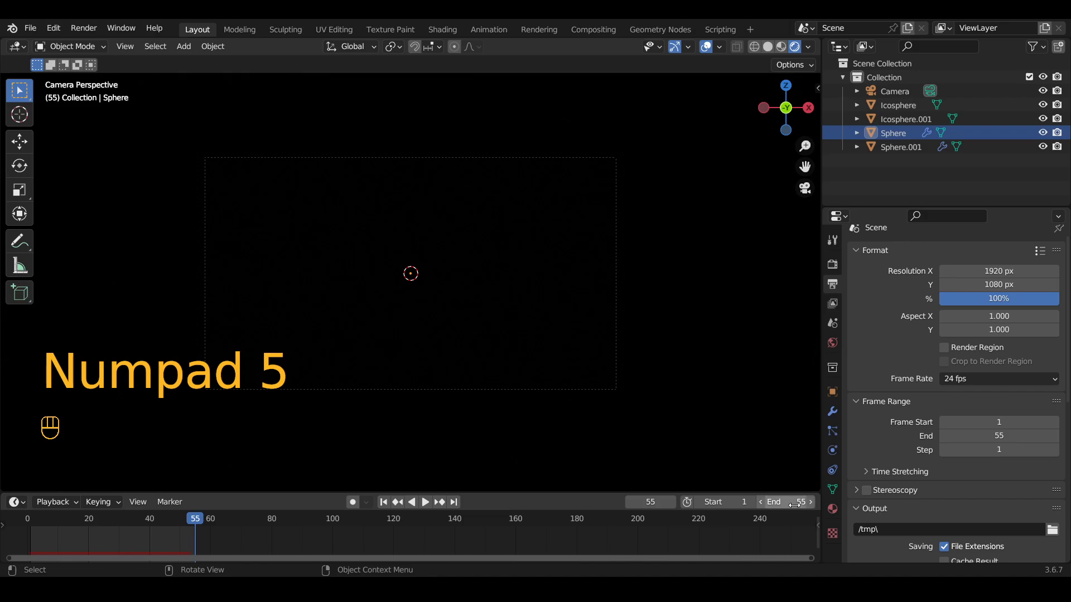
Set the animation's end frame to 60
left_click(794, 507)
type("60")
key("Return")
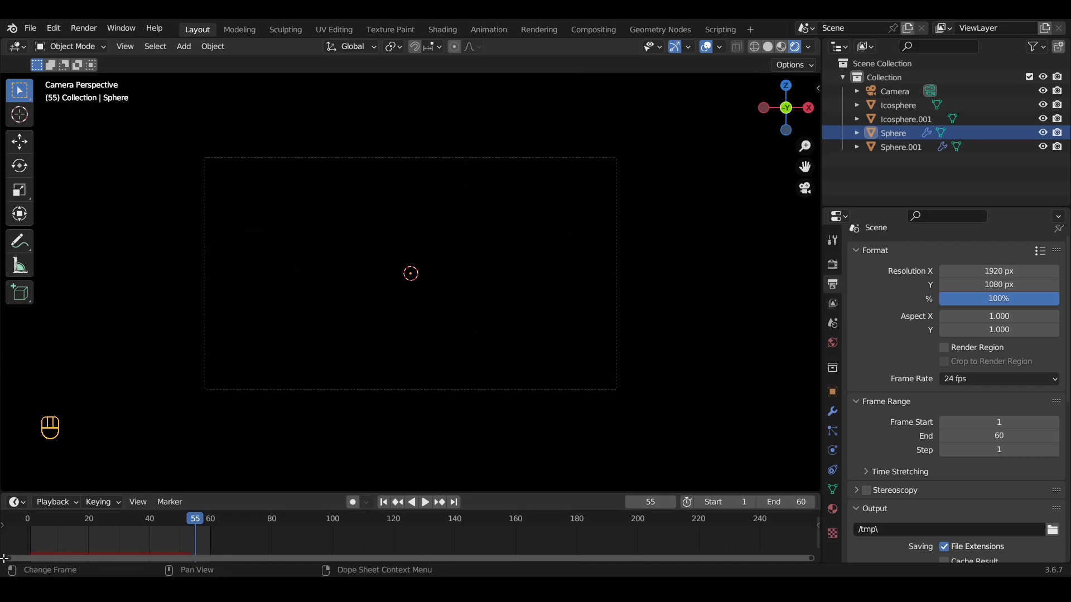
Play the shortened animation from its first frames and check the bursts within the camera frame
left_click(39, 528)
key("space")
scroll(639, 249, "up", 1)
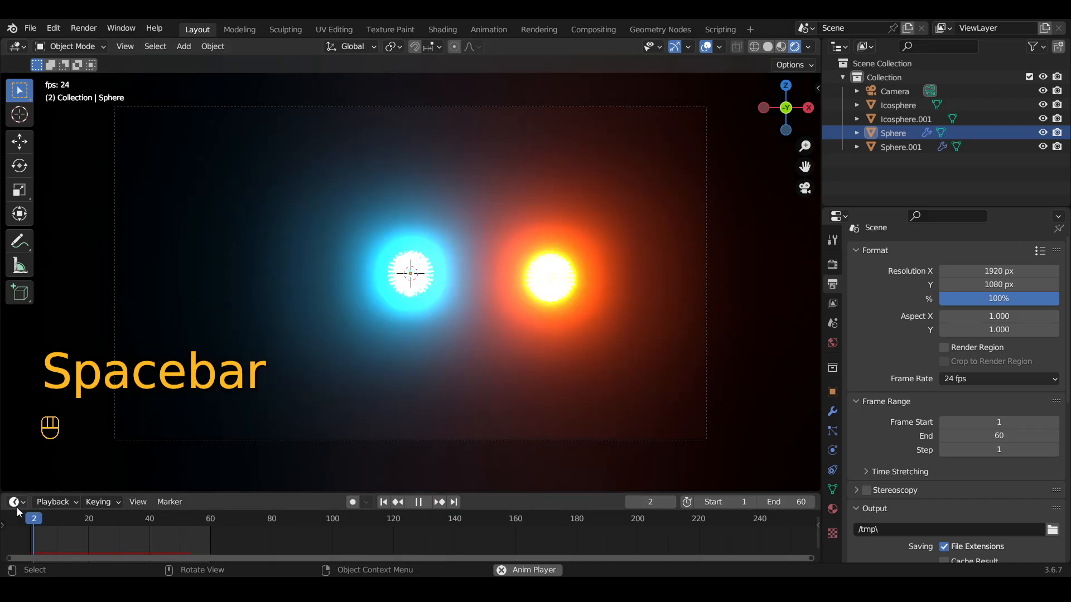
left_click(30, 518)
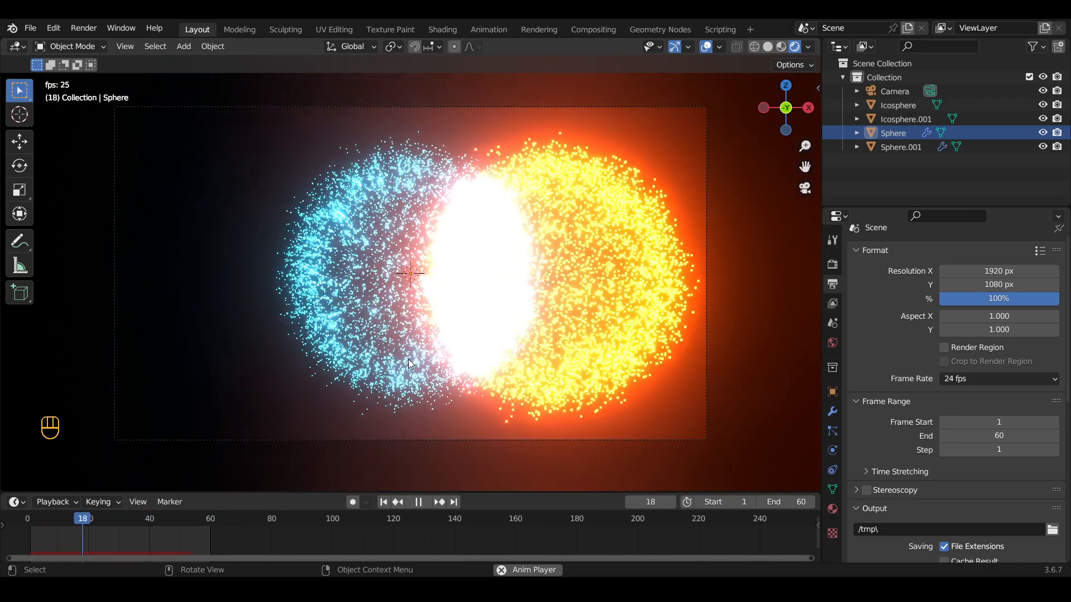
scroll(408, 359, "down", 5)
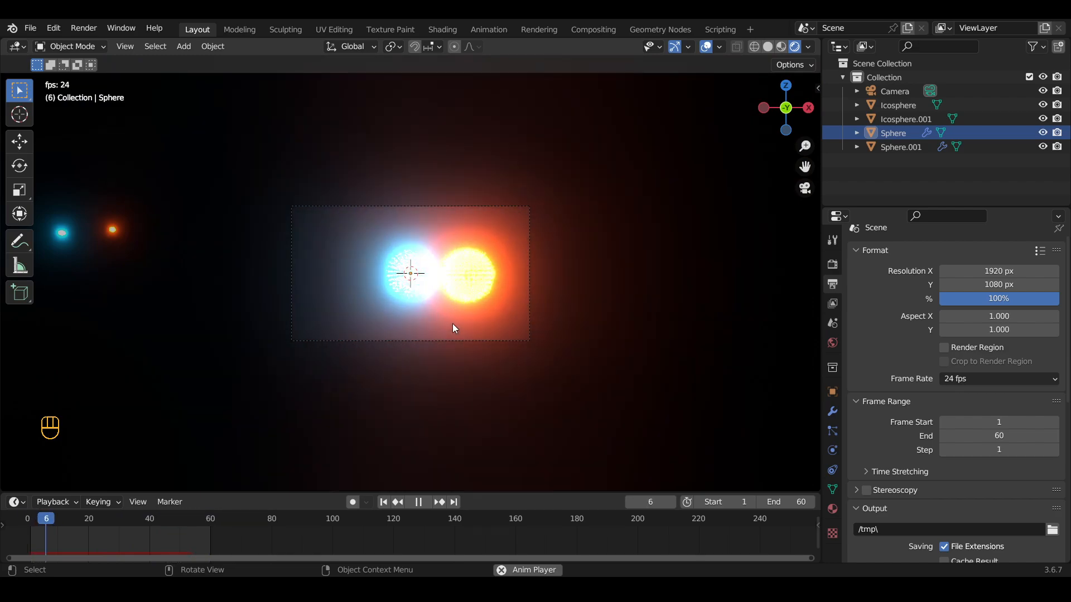